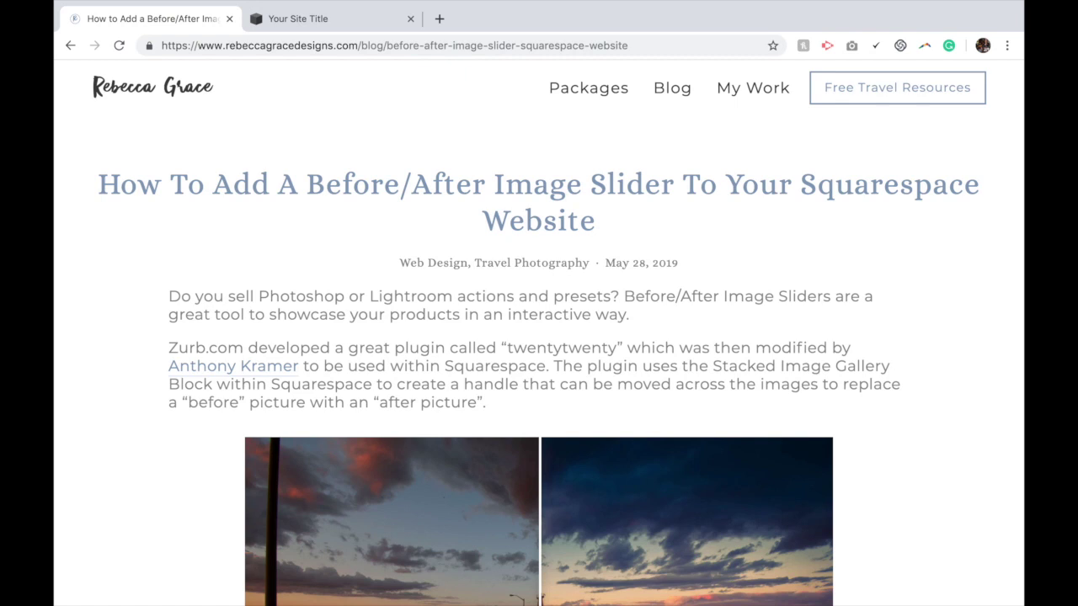
Step: Exit Chrome full screen and move its window aside to reveal the desktop
mouse_move(108, 9)
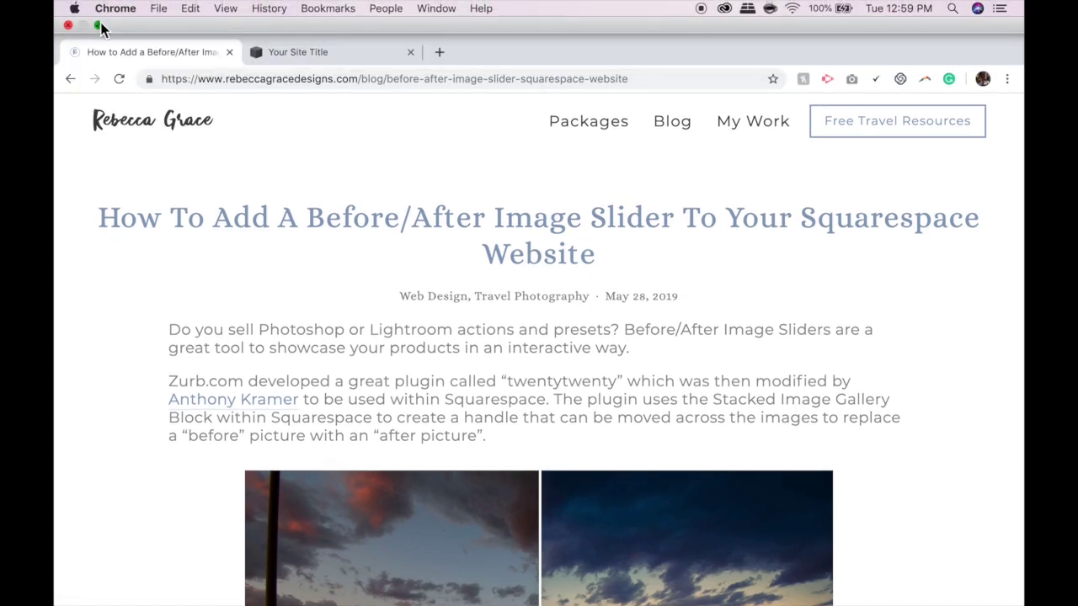
click(99, 25)
drag(808, 55, 385, 56)
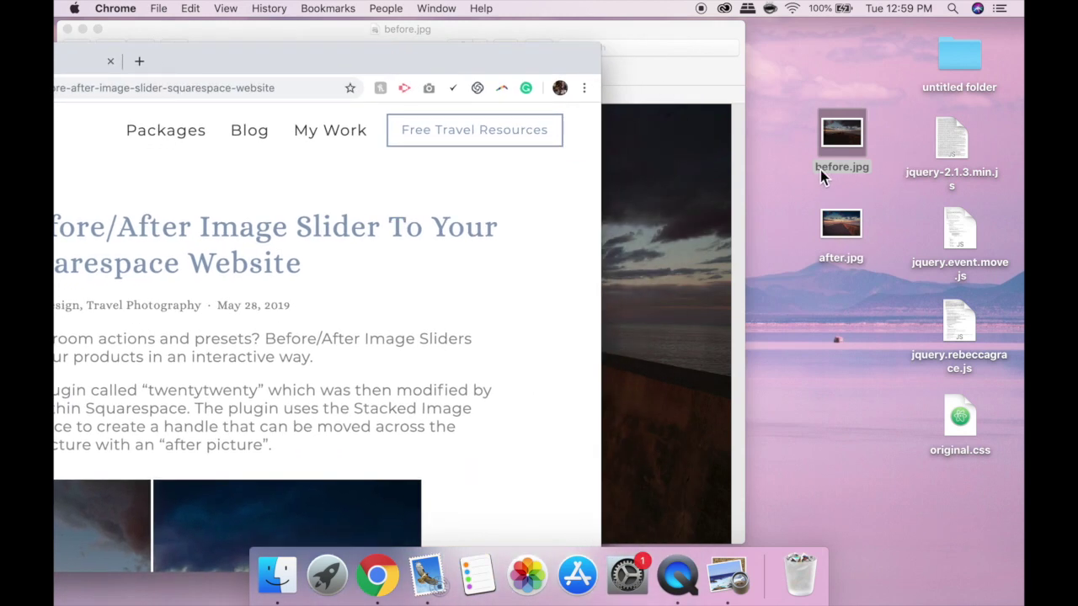
Step: Check before.jpg's 1500 × 1000 pixel size in Preview, cancel unchanged, and close it
click(674, 43)
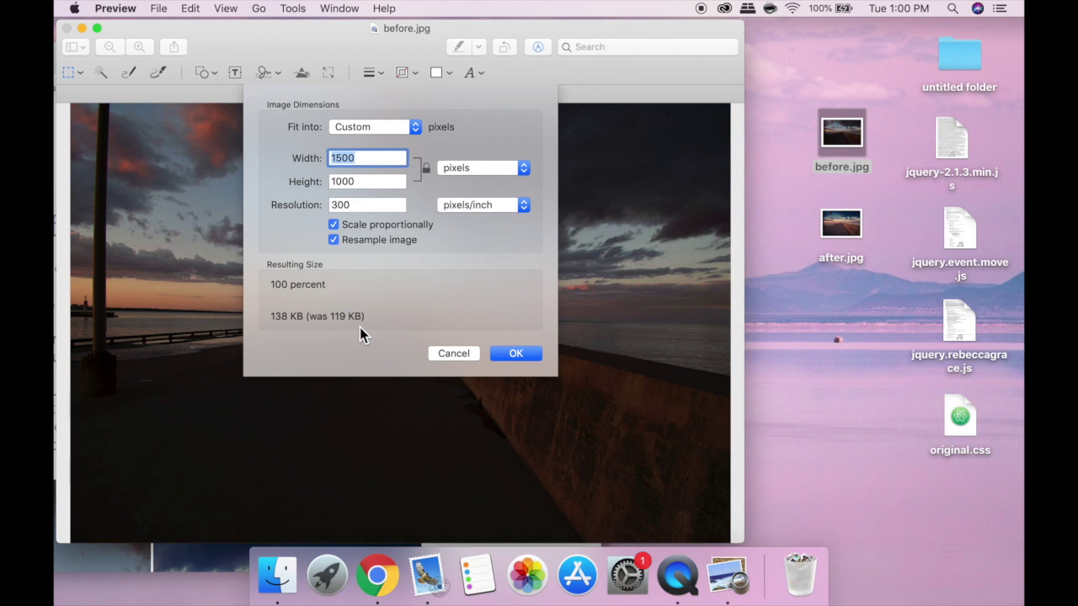
click(454, 355)
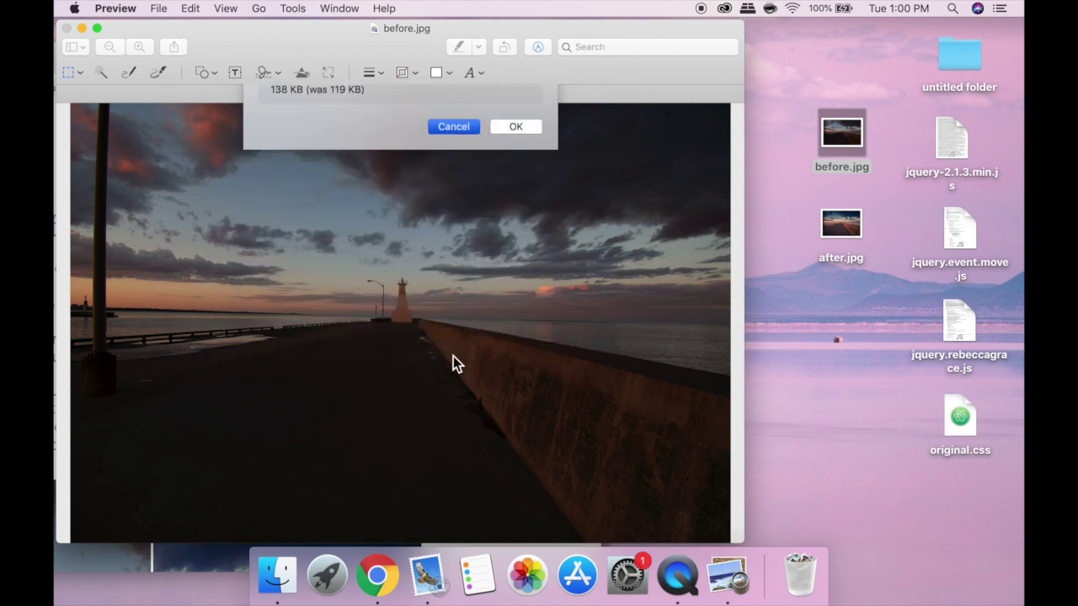
click(68, 29)
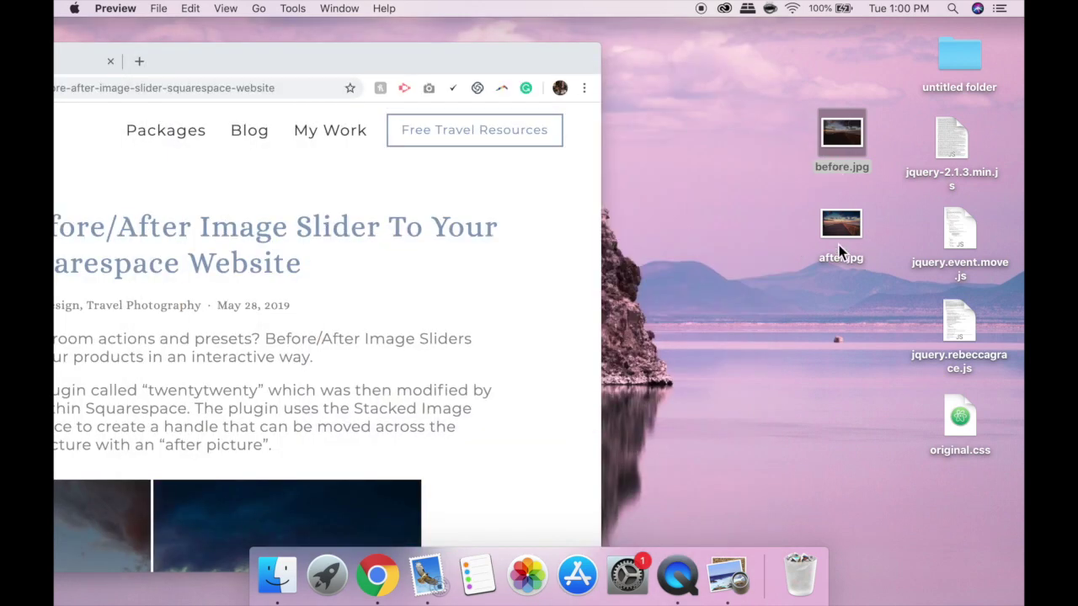
Step: Restore the Chrome tutorial window to full screen
click(812, 319)
double_click(306, 75)
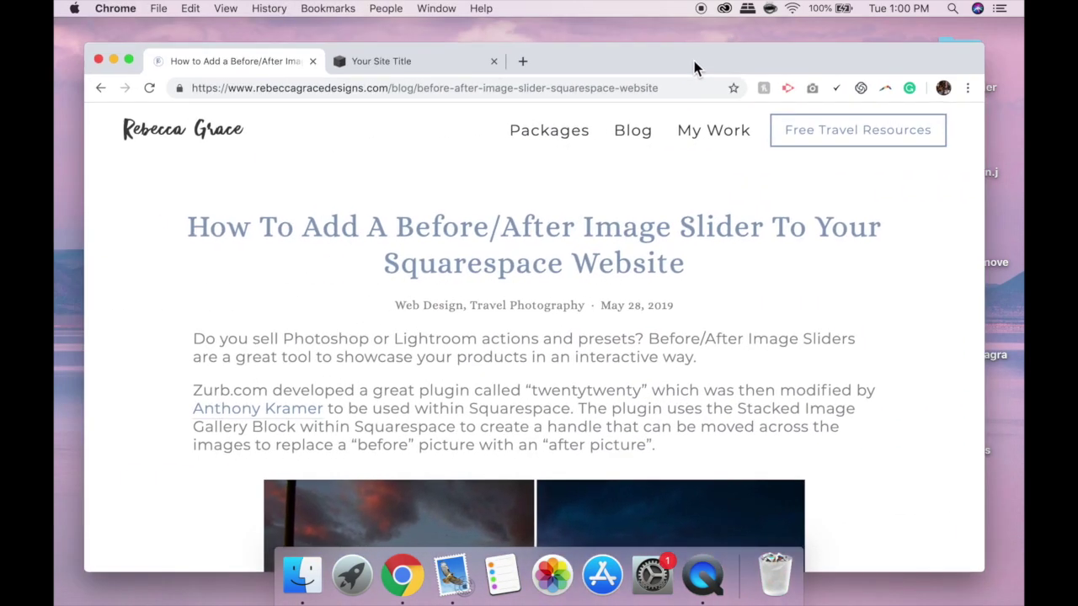
click(163, 56)
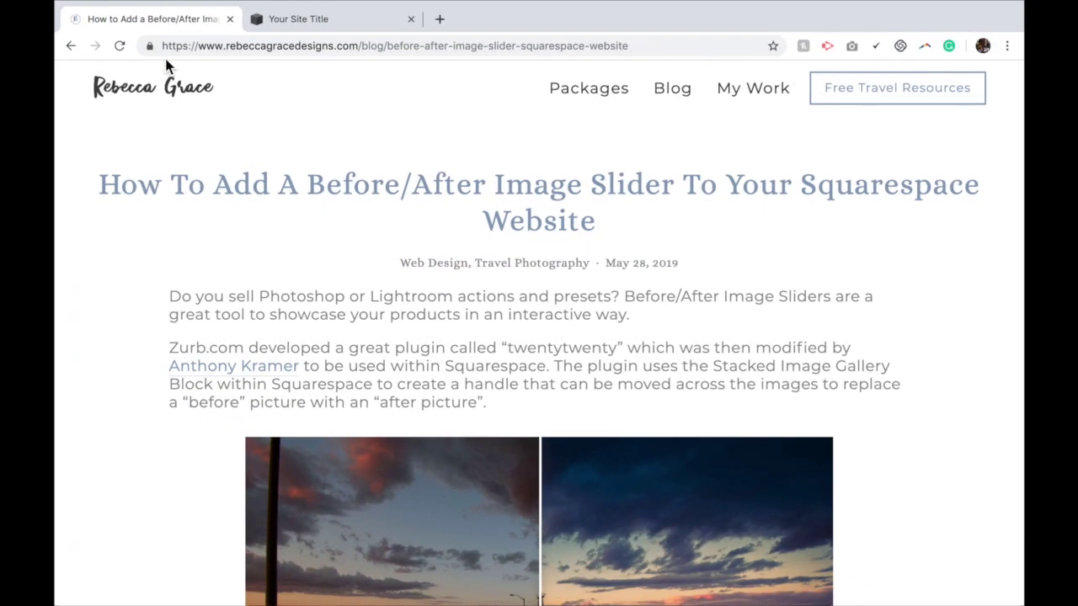
Step: Scroll to the demo before/after slider and drag its divider across the pier photos
scroll(982, 433, down, 6)
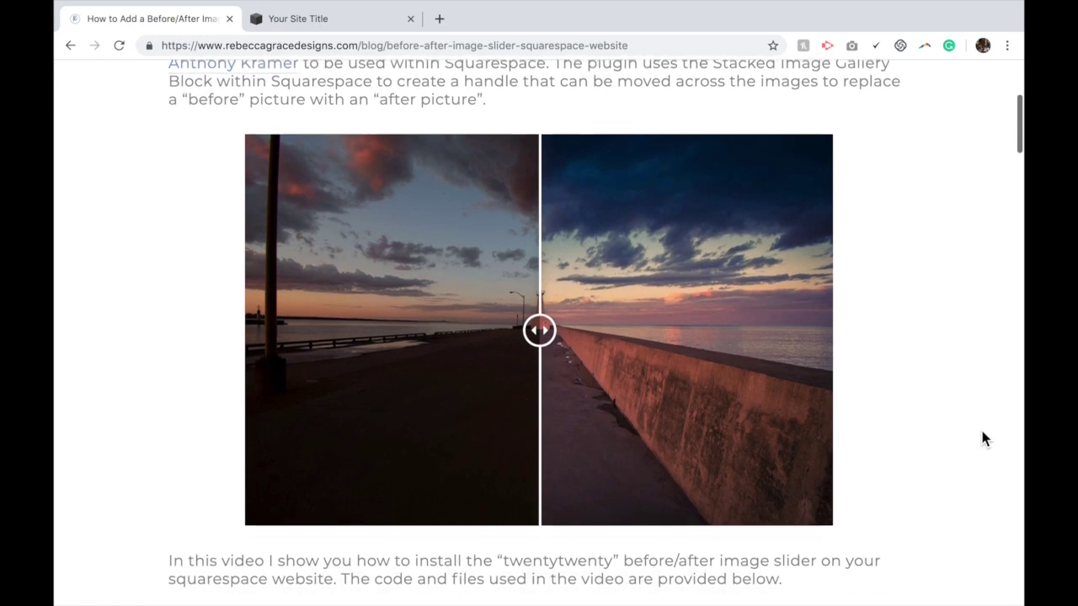
mouse_move(506, 363)
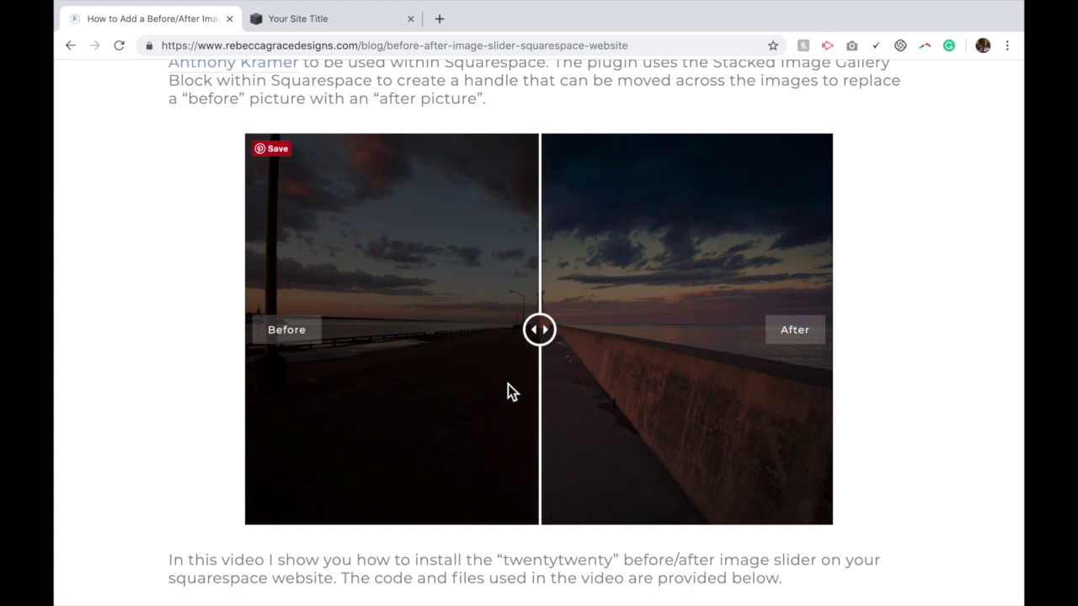
drag(543, 339, 549, 366)
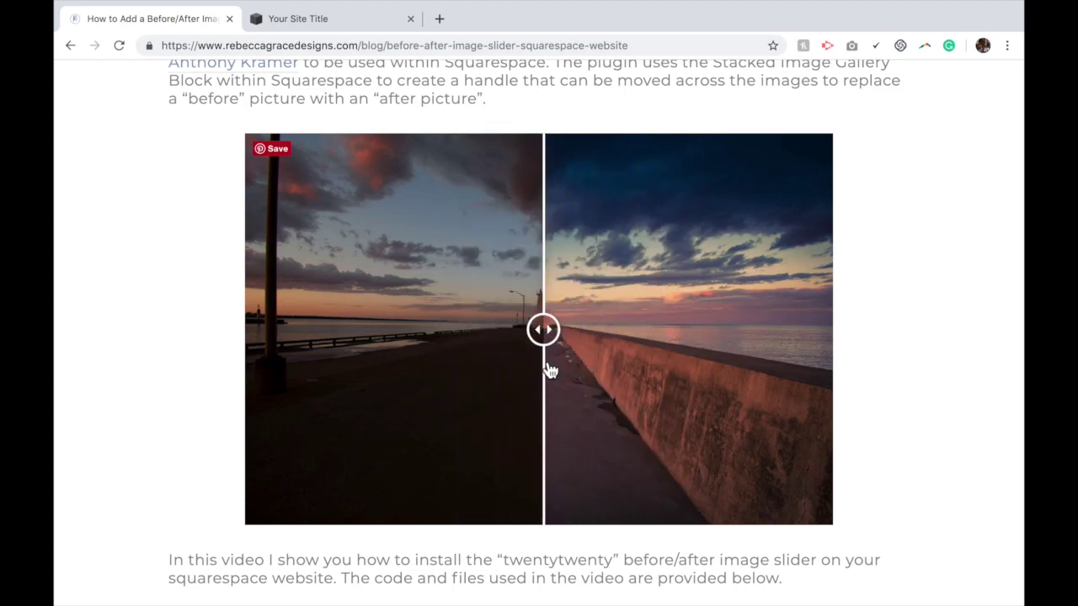
scroll(896, 404, down, 10)
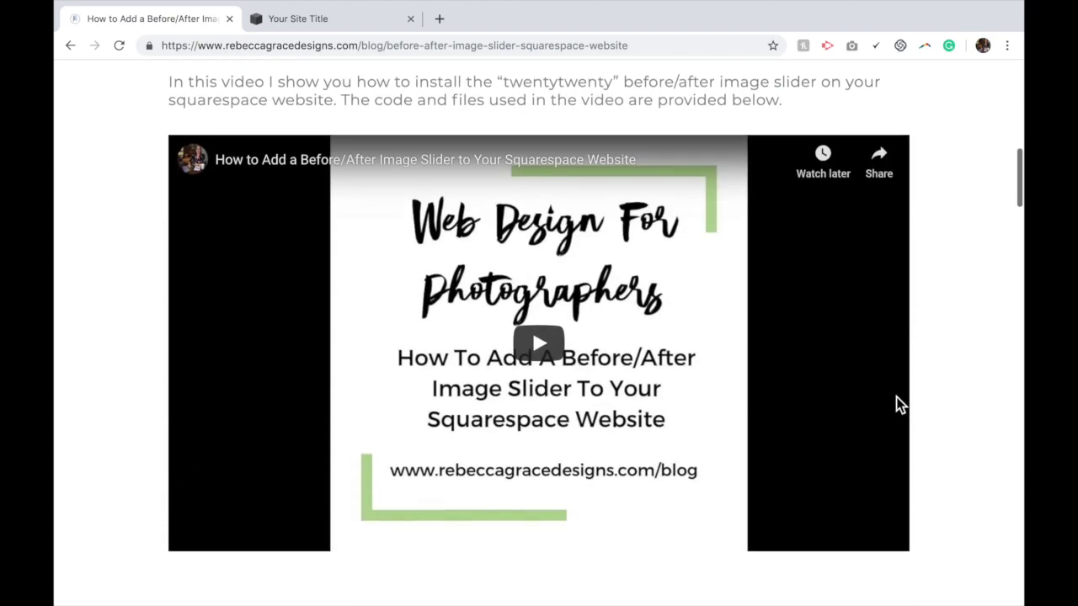
Step: Download the twentytwenty slider plugin zip and open it
scroll(897, 405, down, 5)
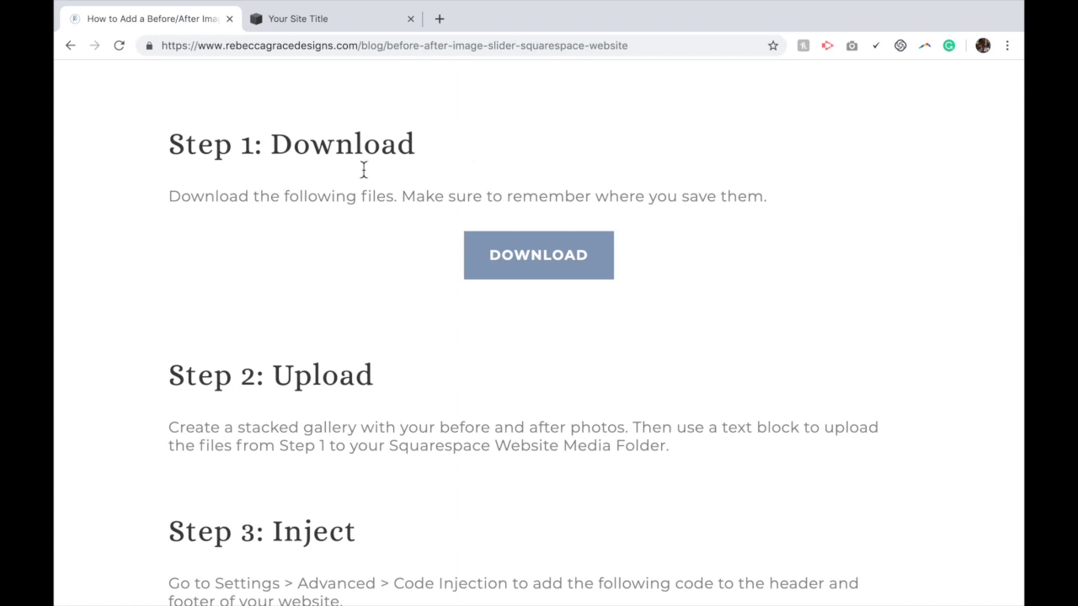
click(546, 266)
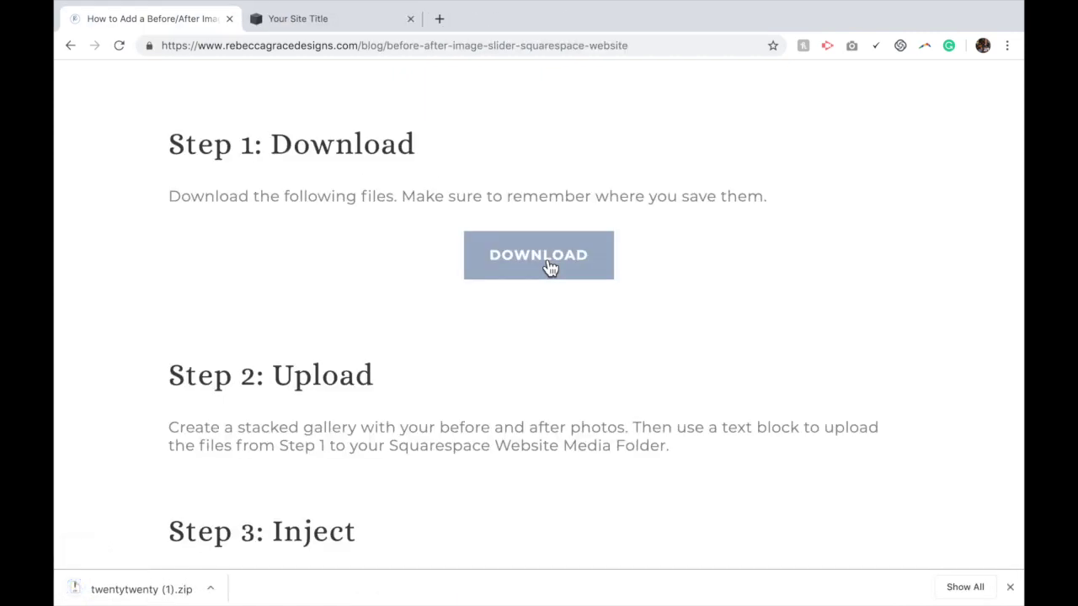
click(133, 600)
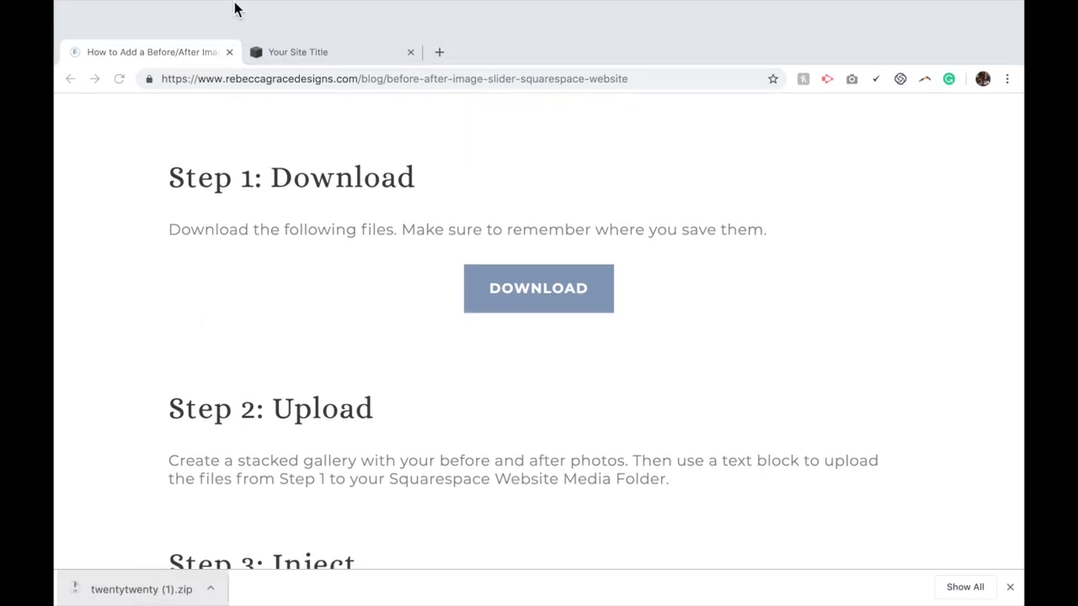
Step: Move the twentytwenty (1) folder from Downloads onto the desktop
mouse_move(221, 9)
click(98, 25)
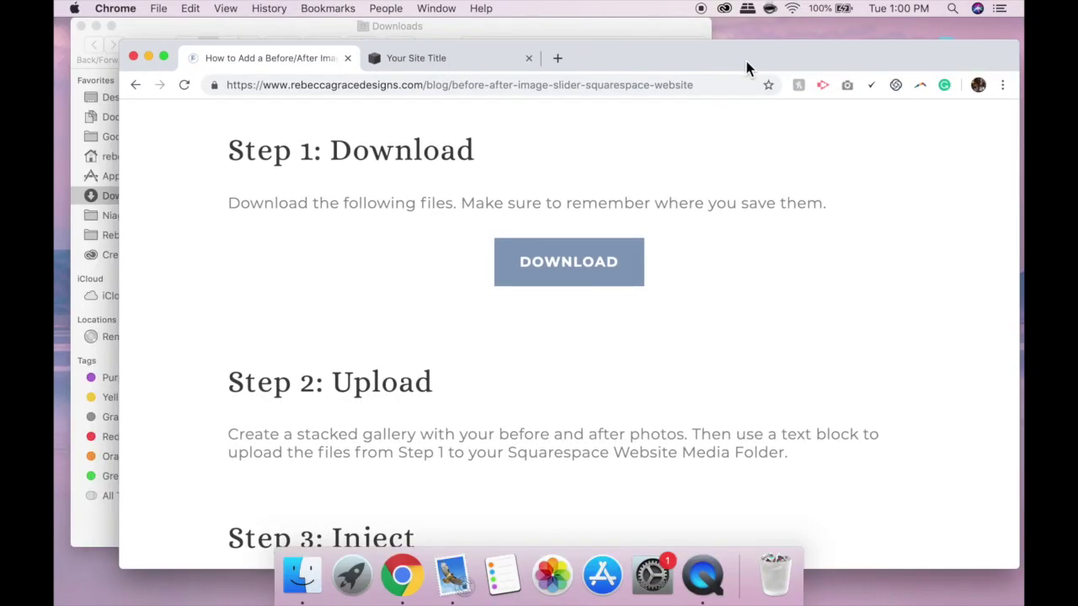
drag(746, 61, 291, 74)
click(687, 85)
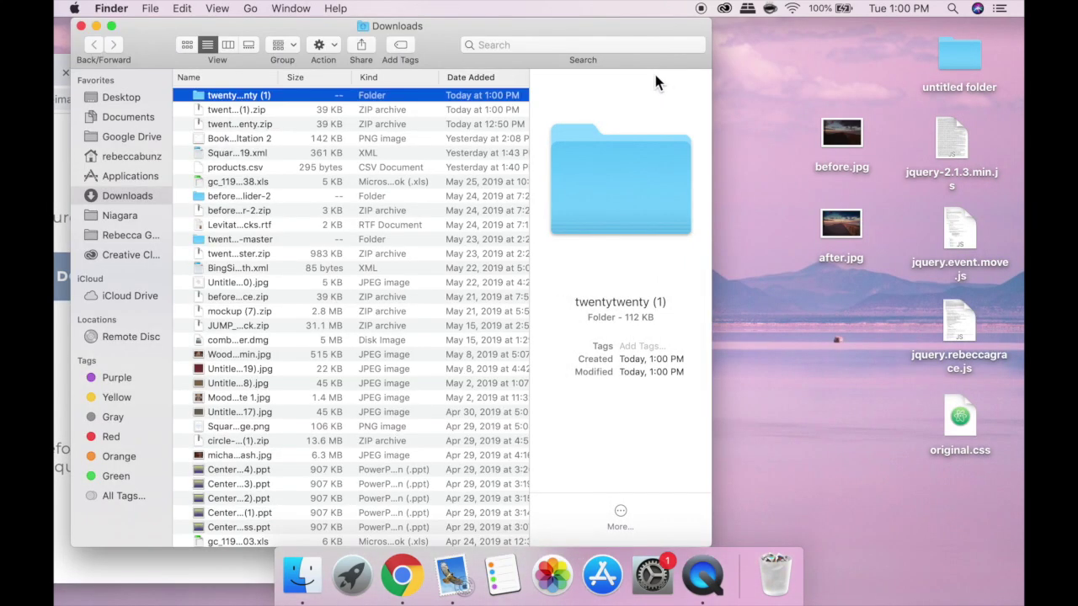
drag(244, 99, 842, 333)
click(96, 26)
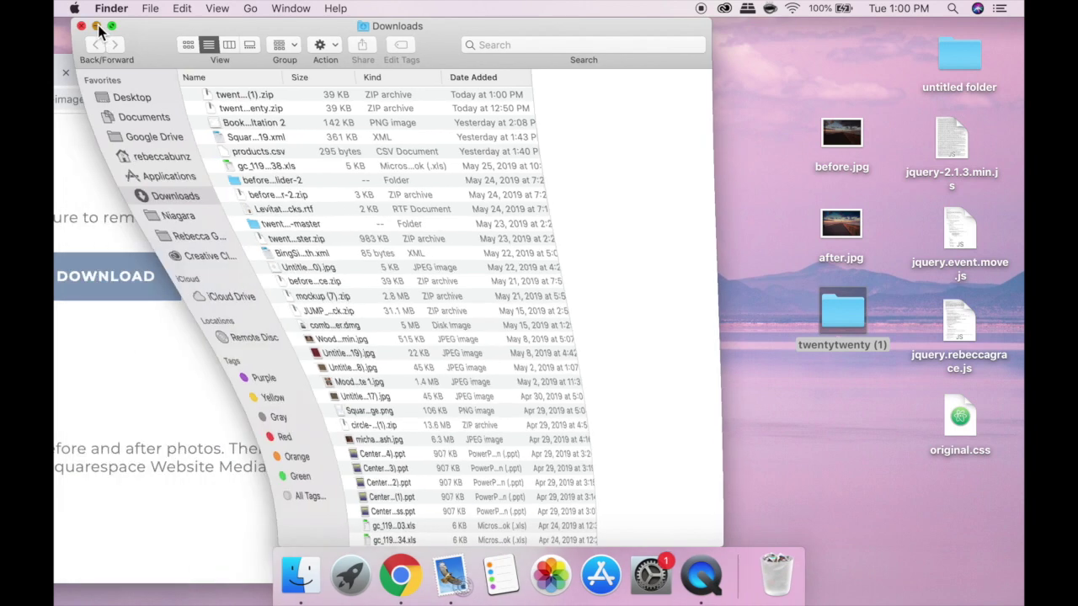
Step: Return Chrome to full screen and switch to the Squarespace site editor tab
drag(181, 71, 241, 70)
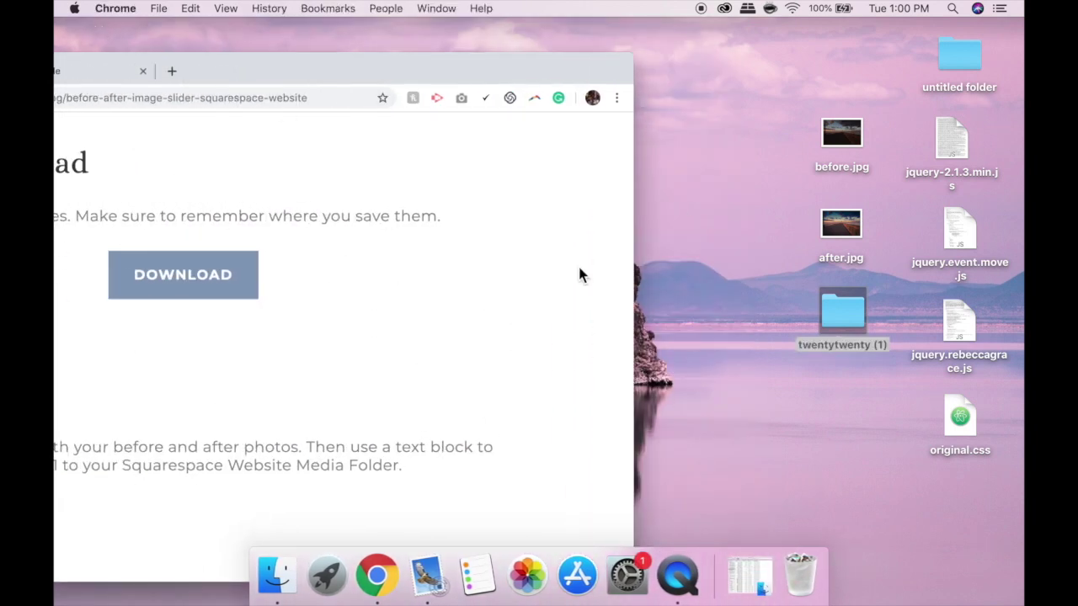
double_click(404, 70)
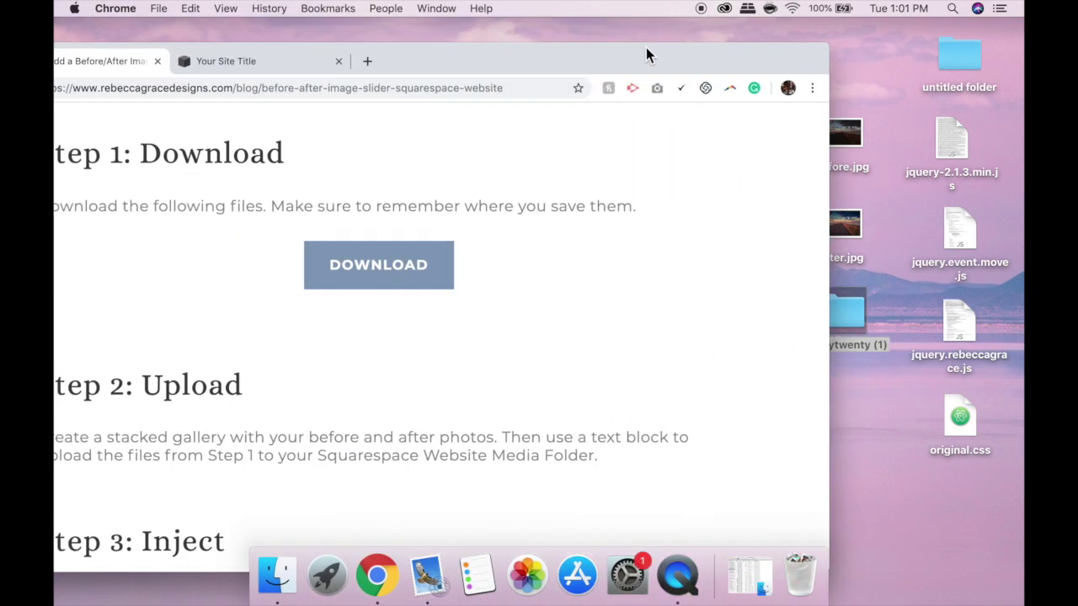
click(115, 41)
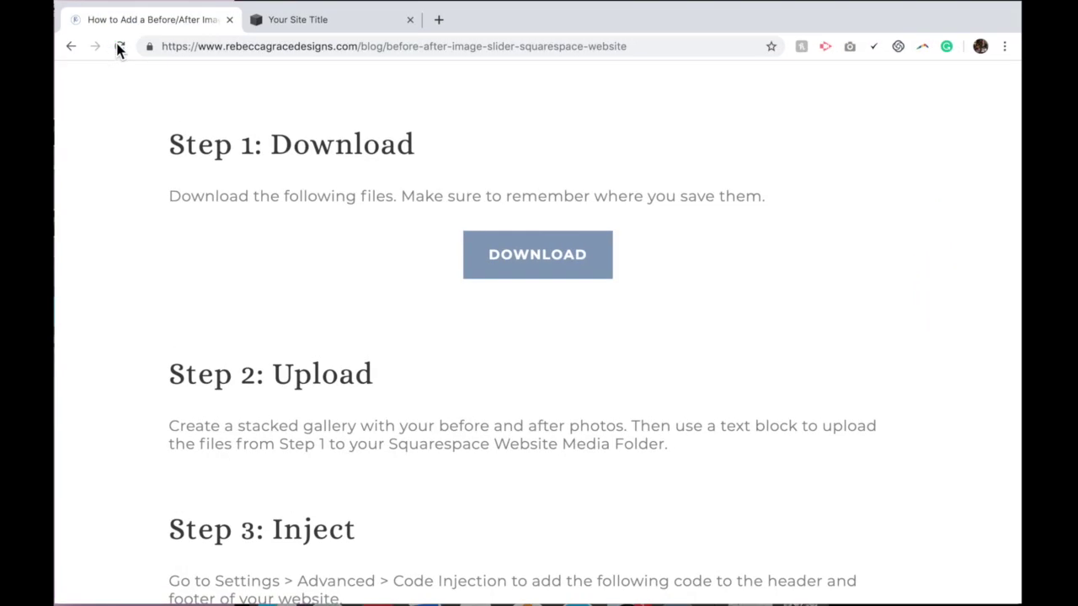
scroll(332, 226, down, 3)
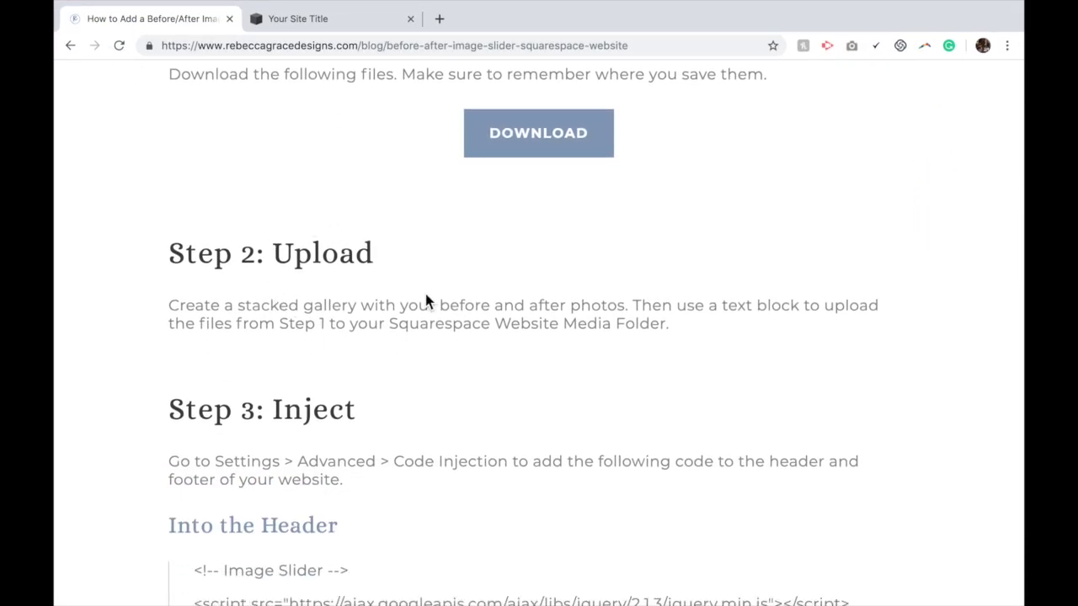
scroll(425, 297, down, 10)
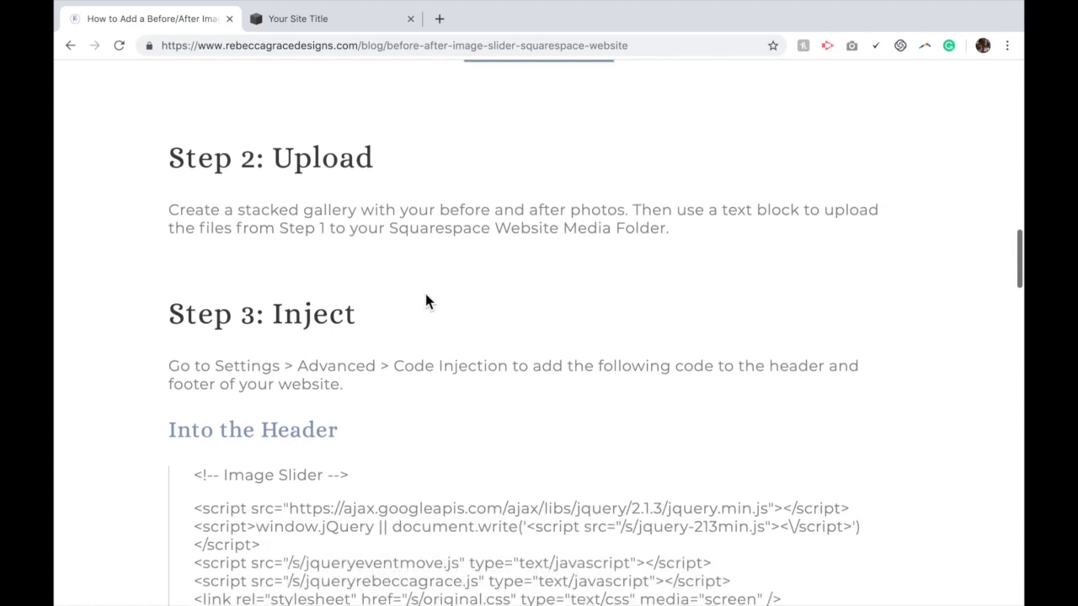
scroll(425, 295, up, 12)
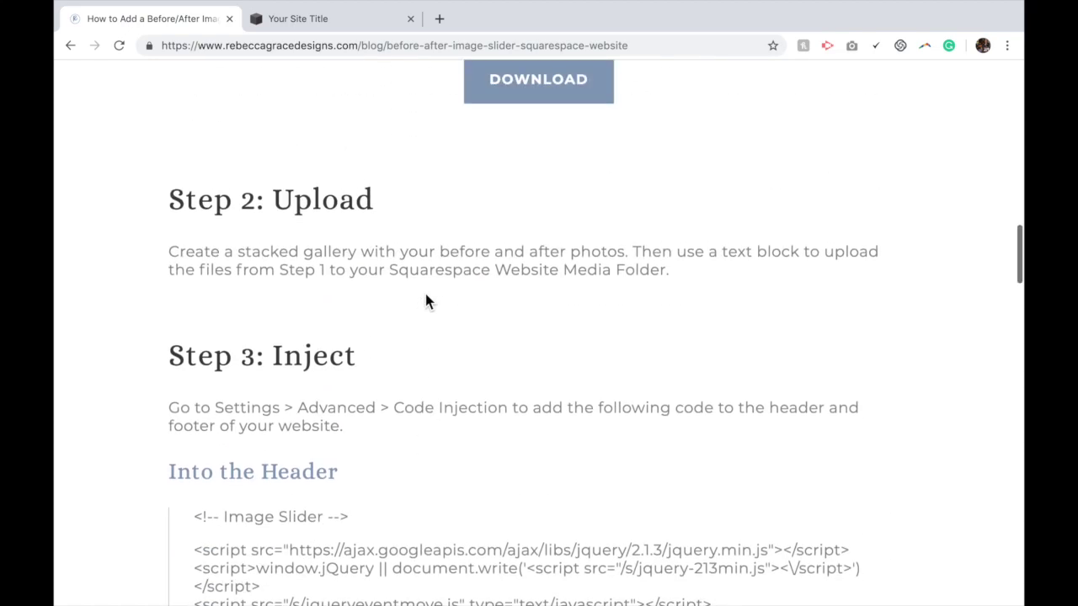
scroll(425, 300, up, 1)
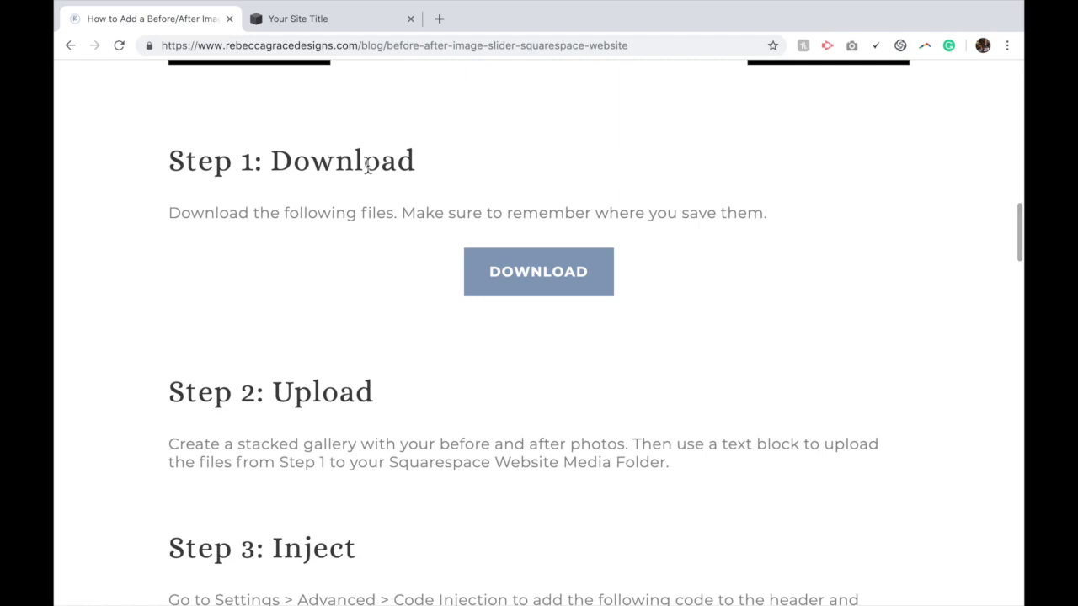
click(341, 18)
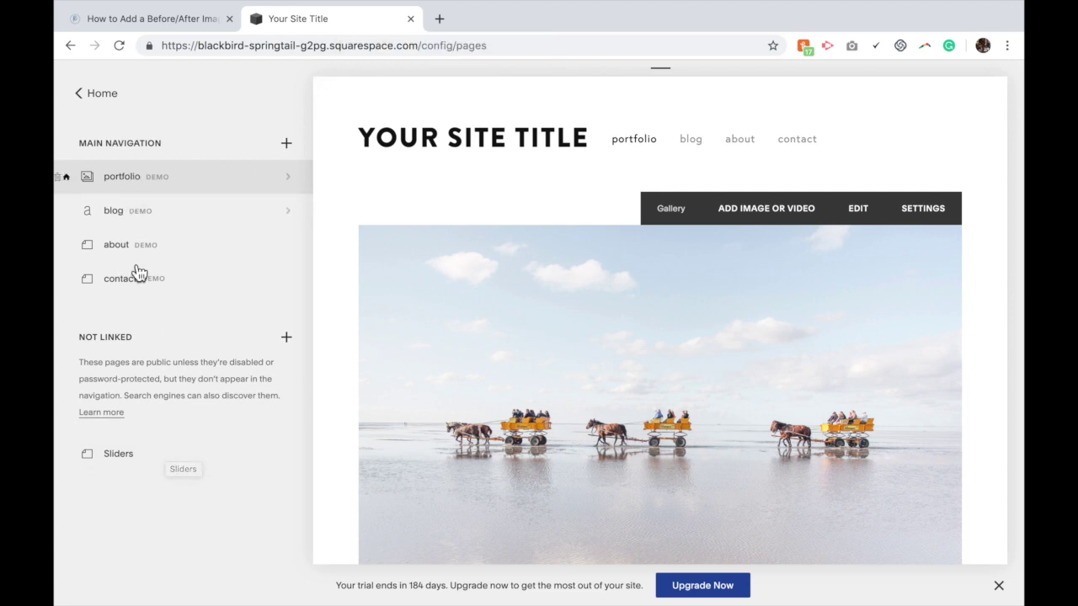
Step: Open the unlinked Sliders page and start editing its Page Content
click(118, 454)
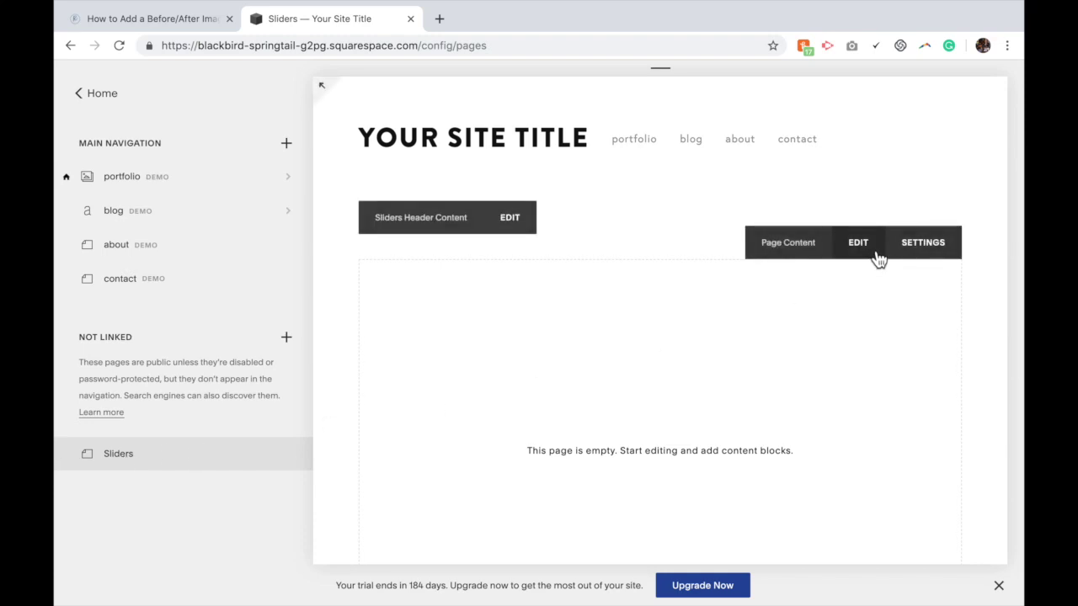
click(867, 252)
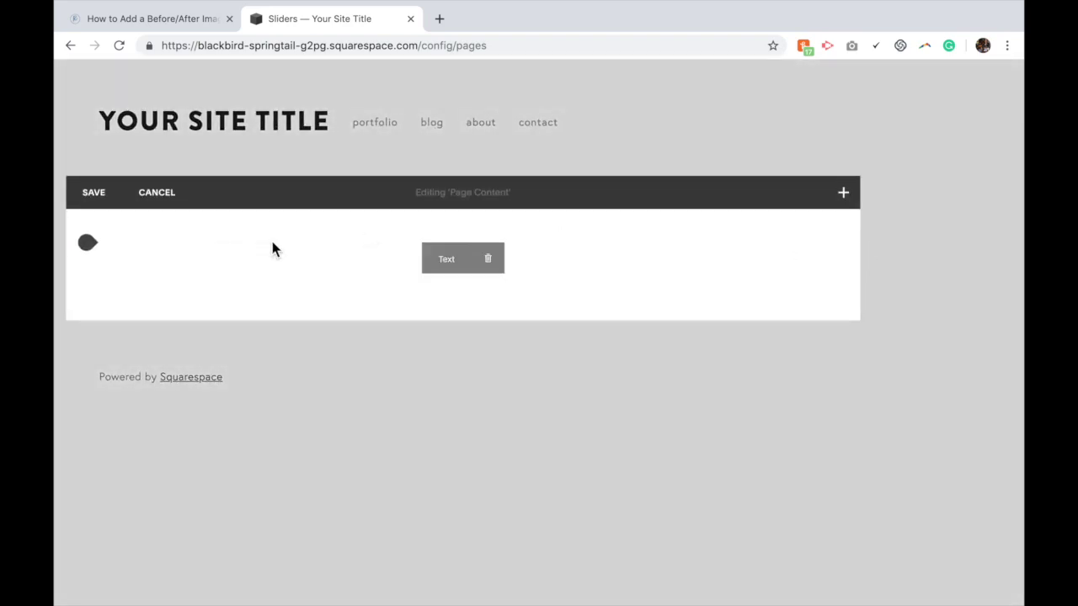
mouse_move(96, 251)
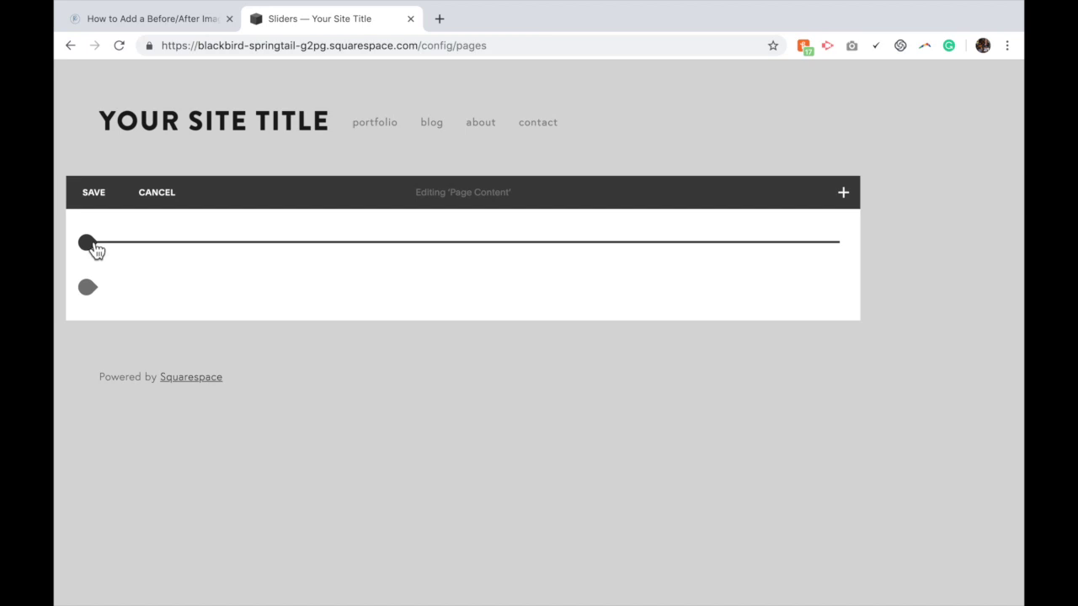
Step: Insert a Gallery > Stack block and open its image upload file picker
click(88, 243)
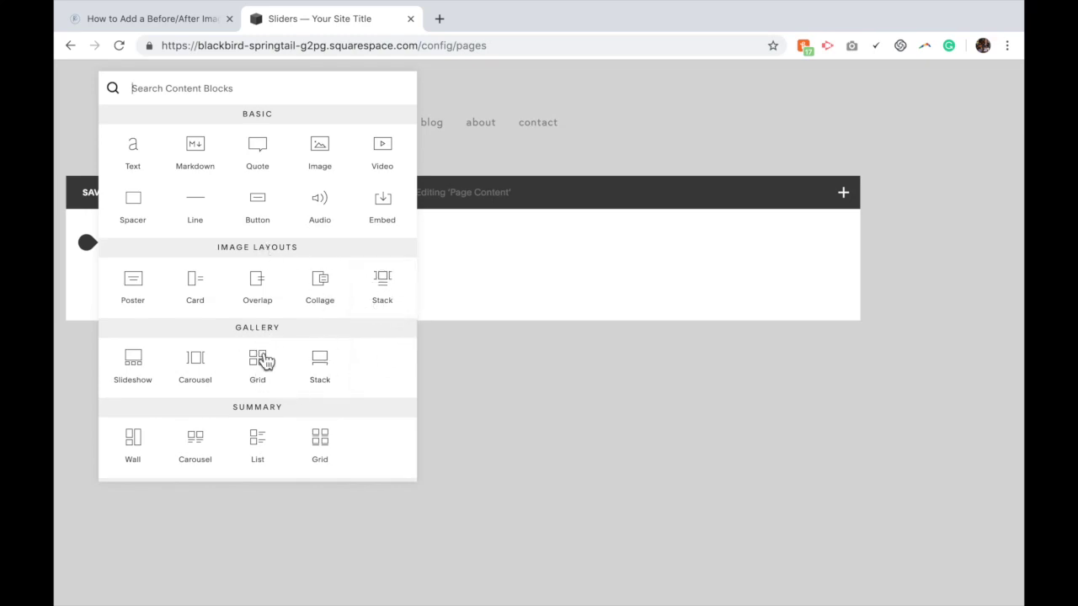
click(320, 367)
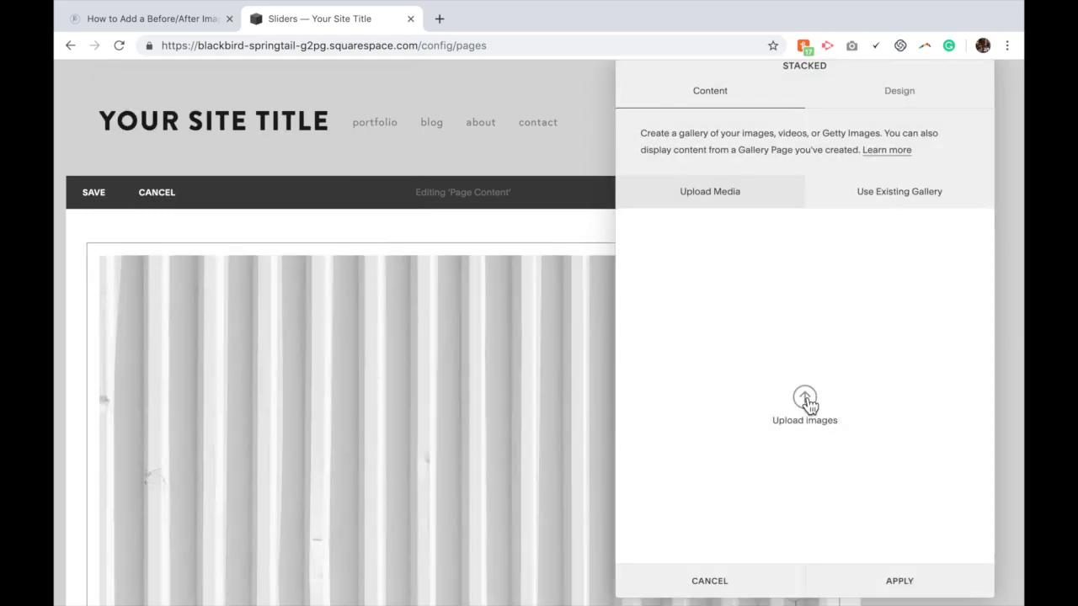
click(805, 399)
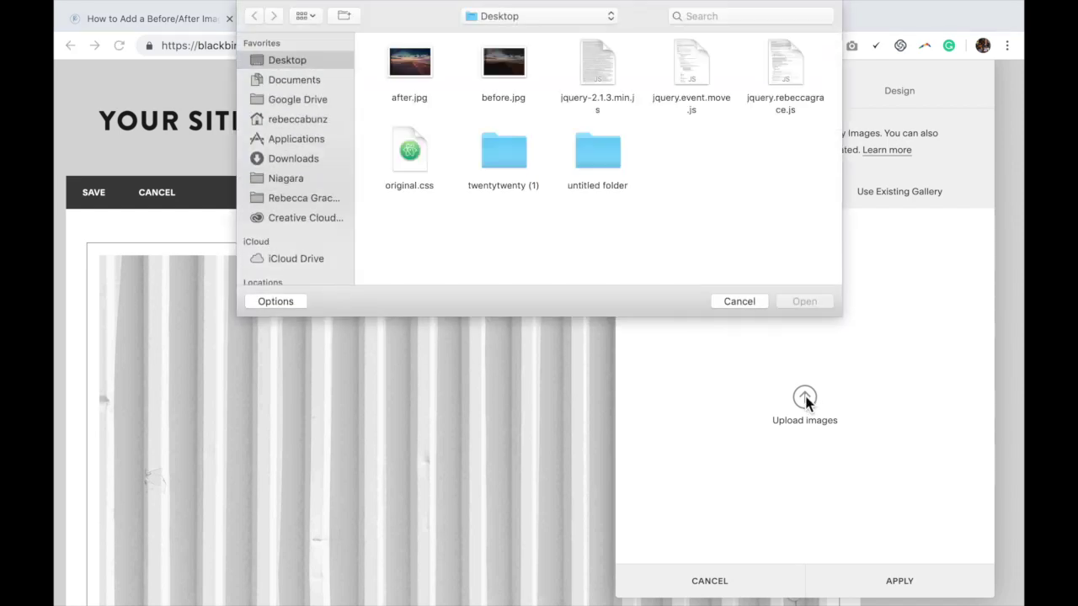
Step: Upload after.jpg and before.jpg to the gallery and reorder the two photos
click(405, 67)
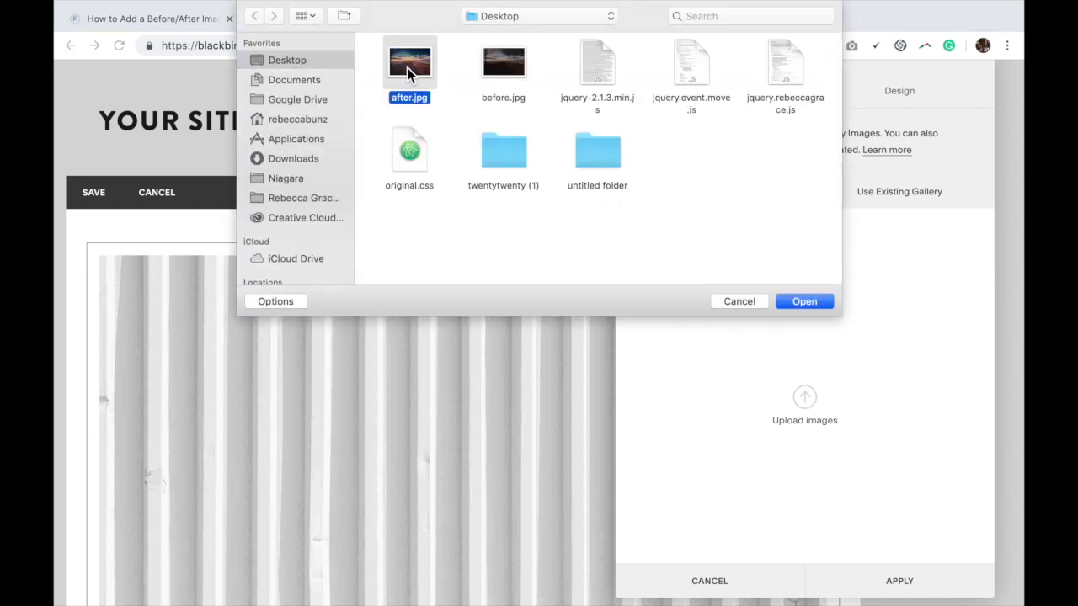
shift+click(511, 67)
click(807, 305)
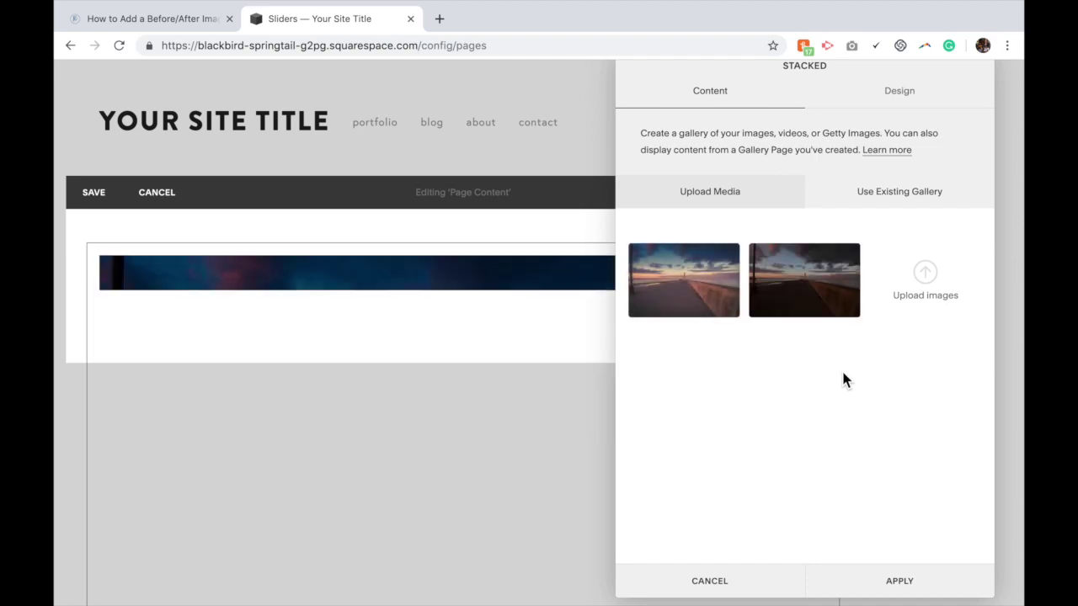
mouse_move(716, 327)
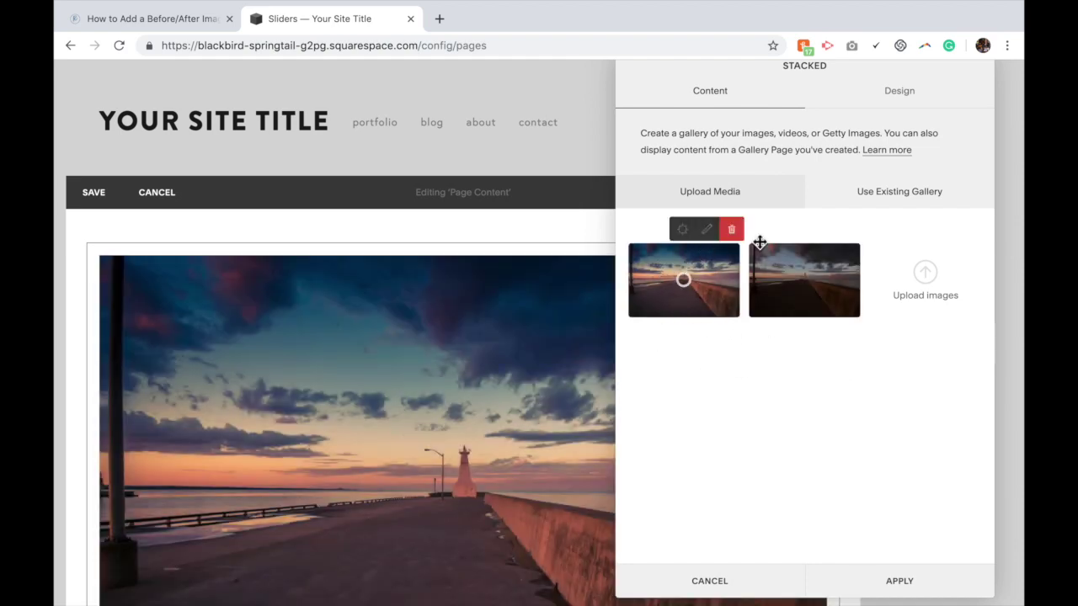
mouse_move(800, 310)
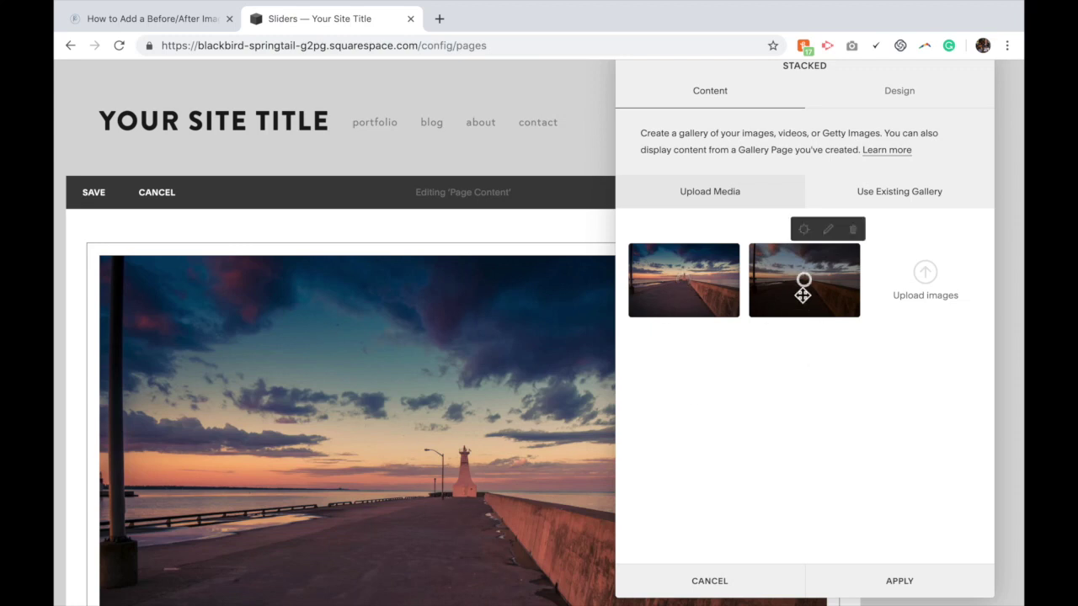
mouse_move(698, 278)
drag(702, 305, 842, 298)
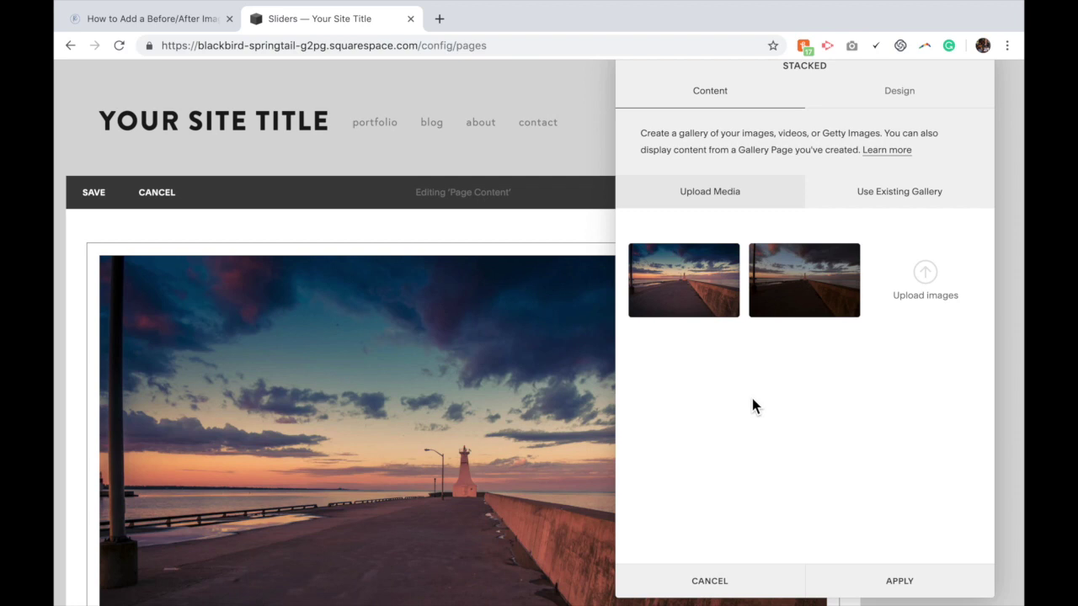
Step: Confirm the Stacked layout in the gallery's Design settings and apply it
drag(909, 103, 906, 97)
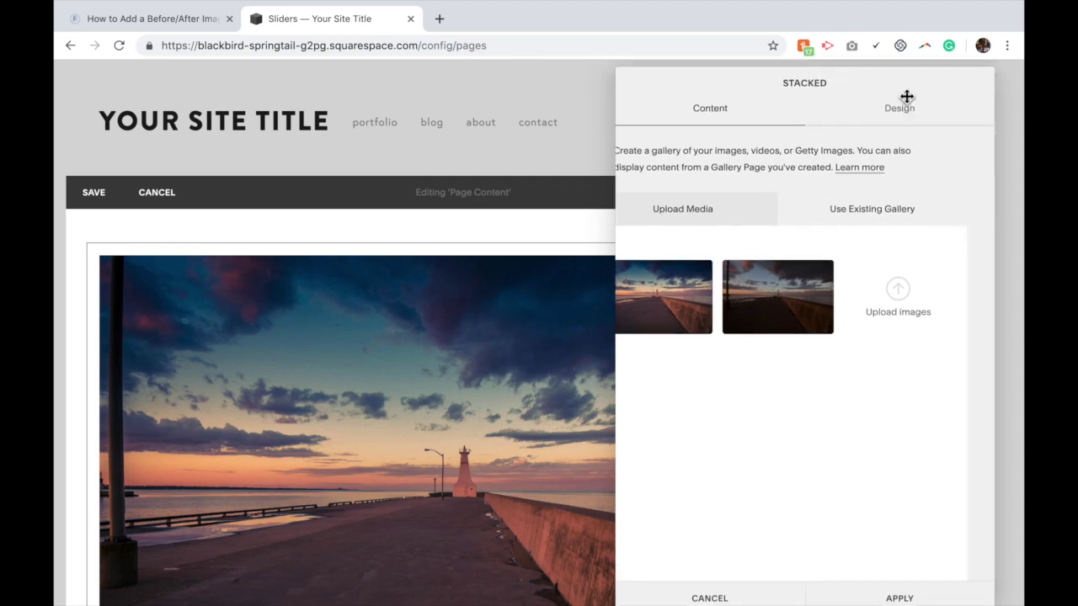
click(906, 97)
click(653, 255)
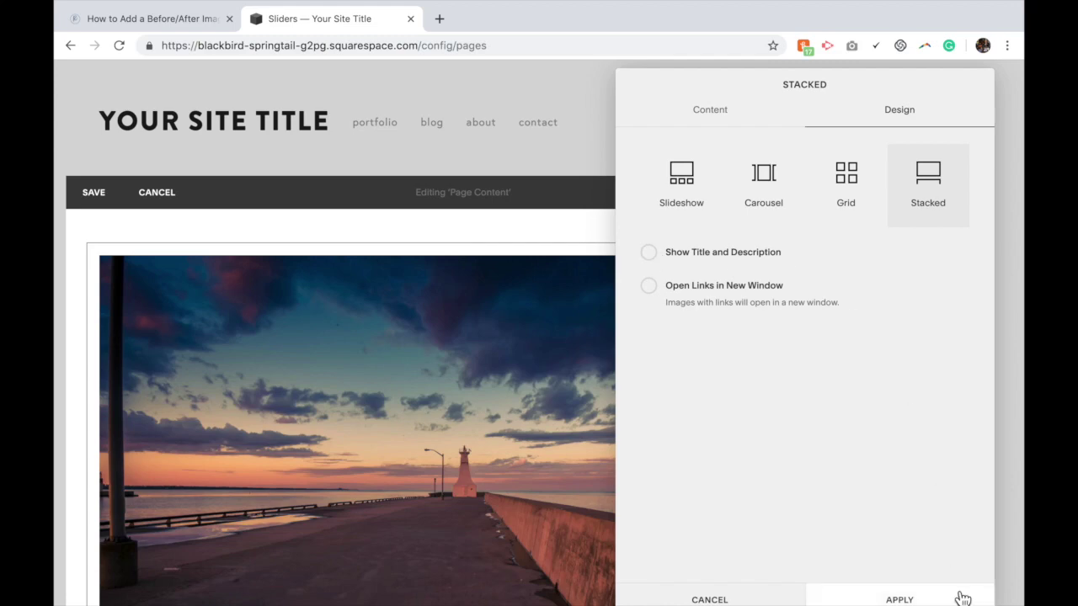
click(899, 600)
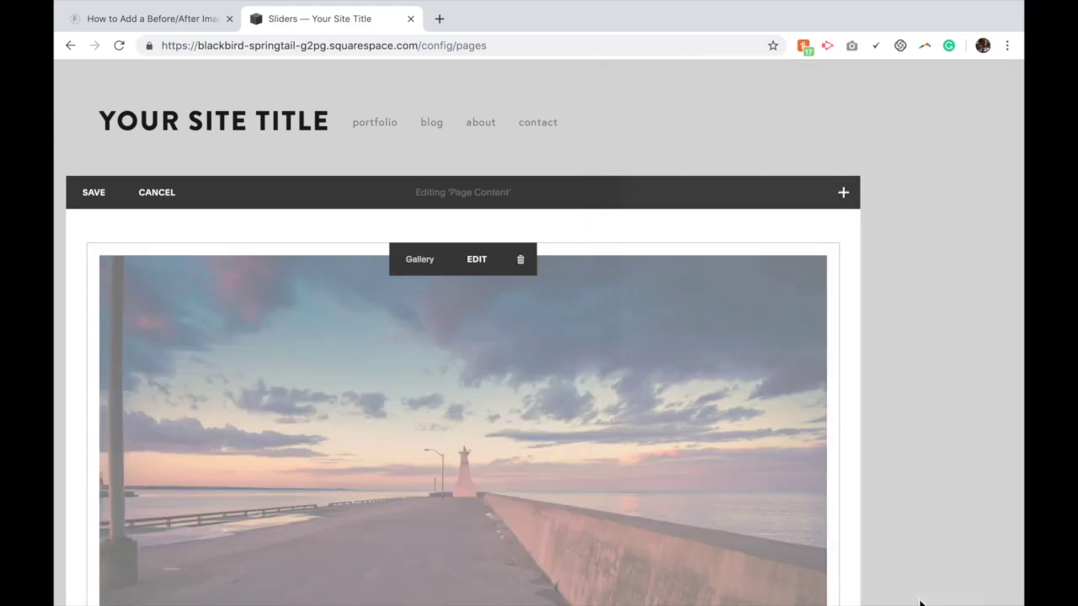
Step: Scroll through the page to review the stacked pier photos
scroll(679, 484, down, 6)
scroll(679, 483, down, 4)
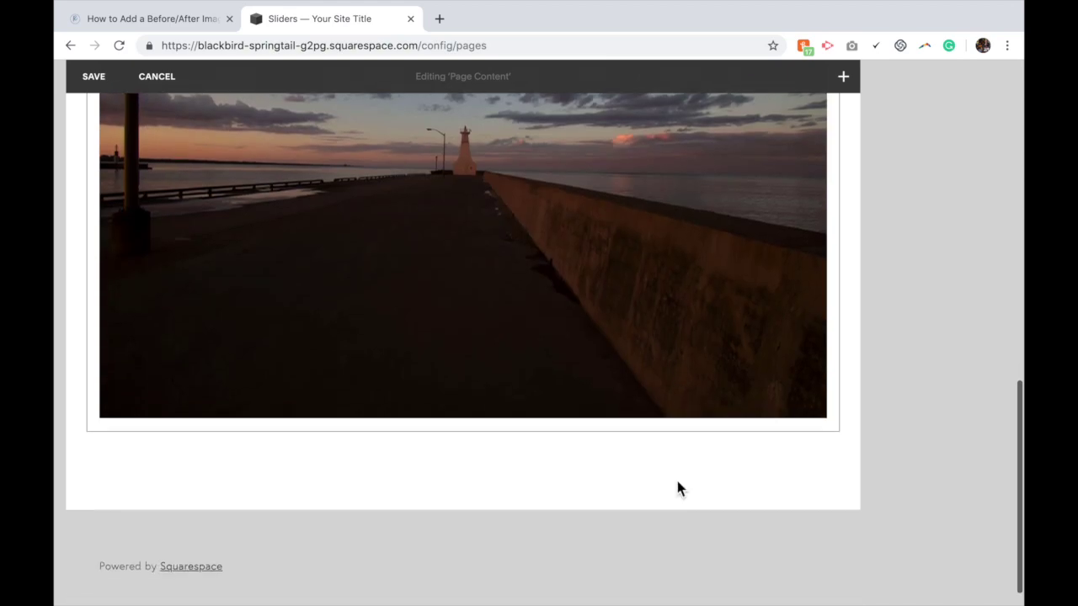
scroll(678, 484, up, 10)
scroll(678, 483, down, 2)
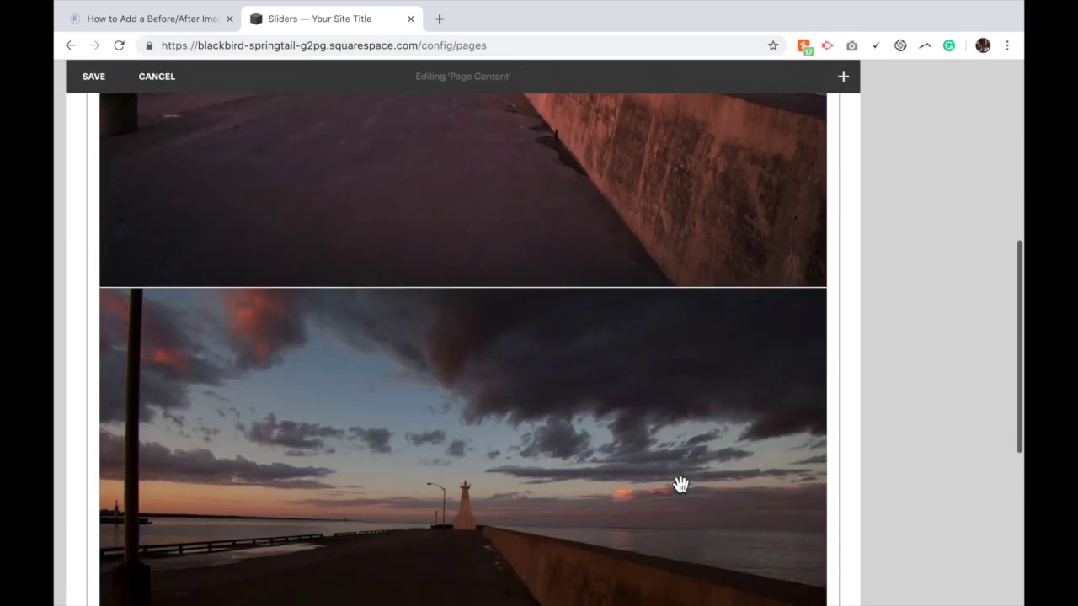
scroll(680, 485, up, 10)
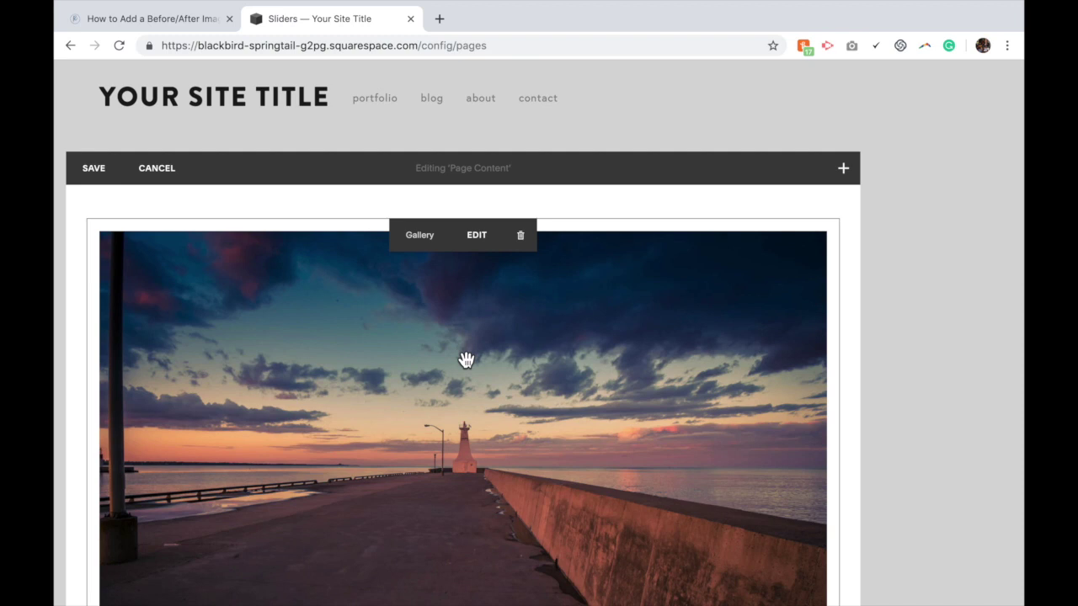
mouse_move(129, 230)
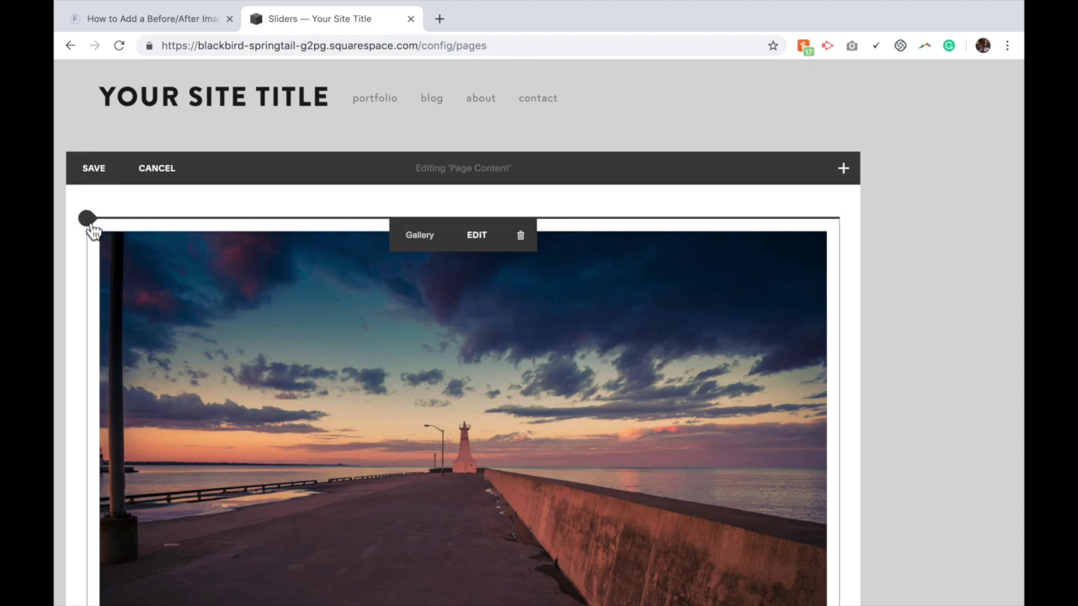
click(88, 221)
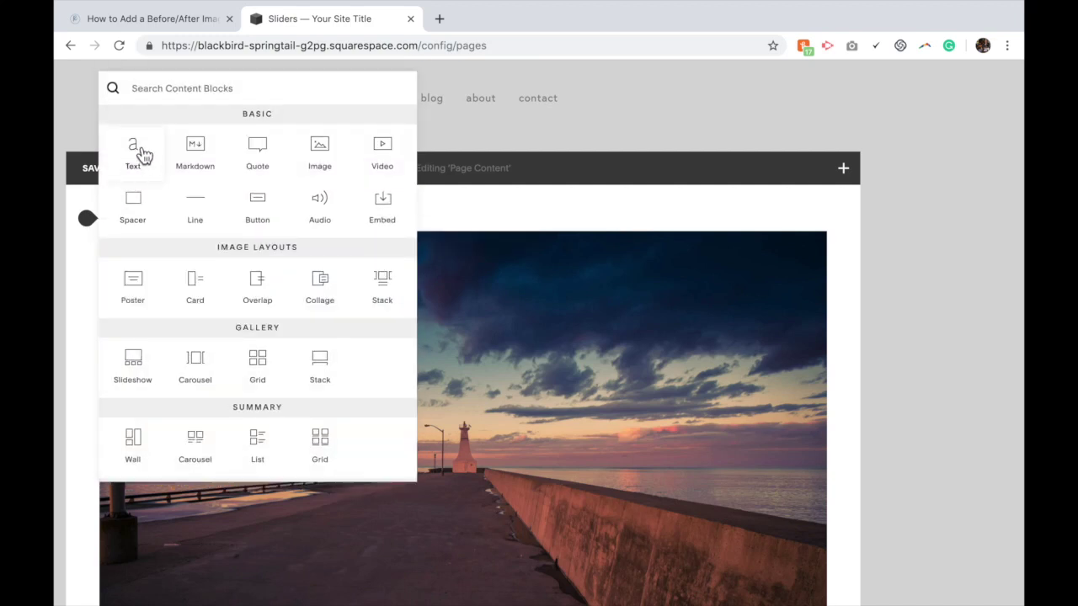
Step: Add a trial text block, try the link option, cancel, and delete the block
click(140, 166)
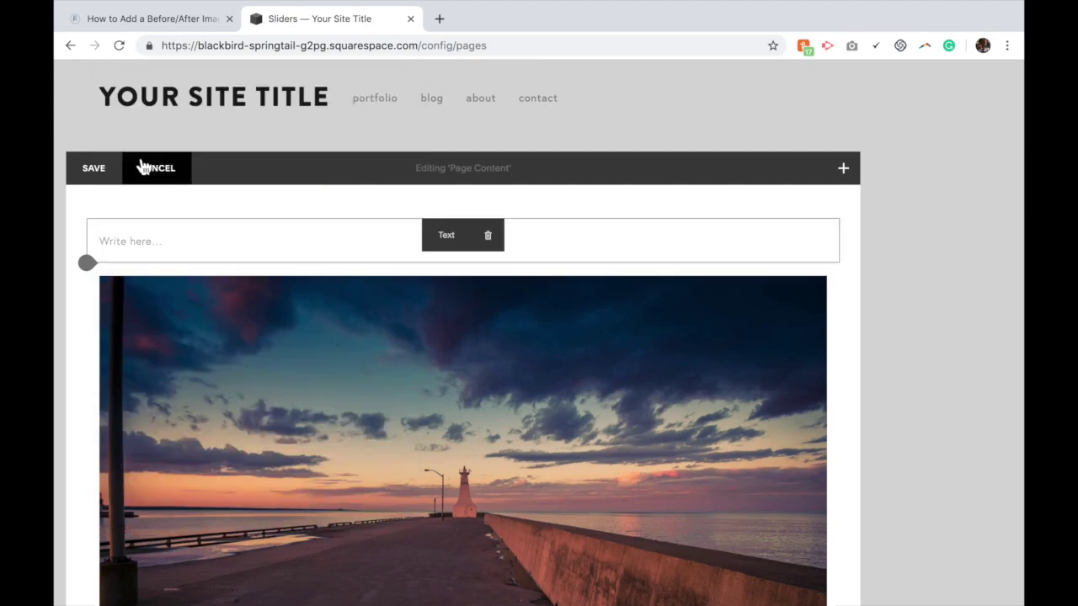
click(144, 242)
text(sjksjskj)
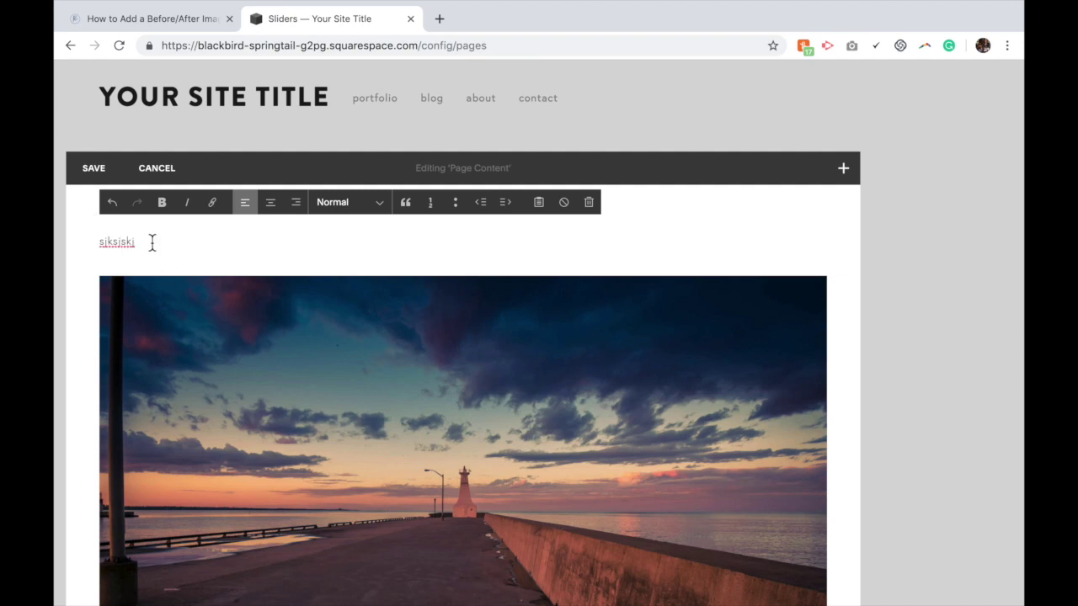
drag(152, 243, 116, 242)
click(212, 203)
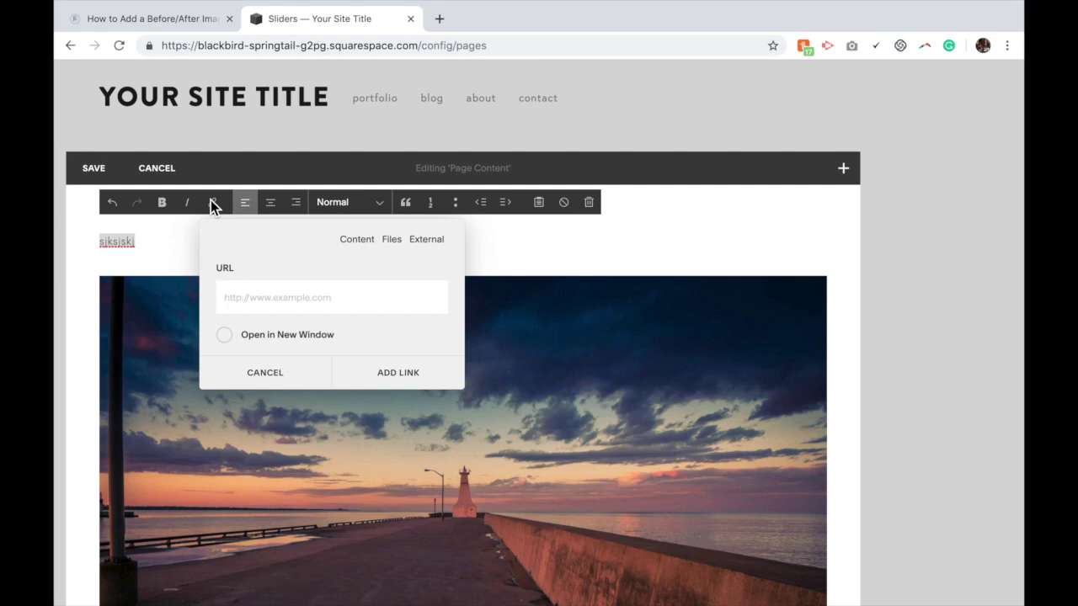
click(264, 377)
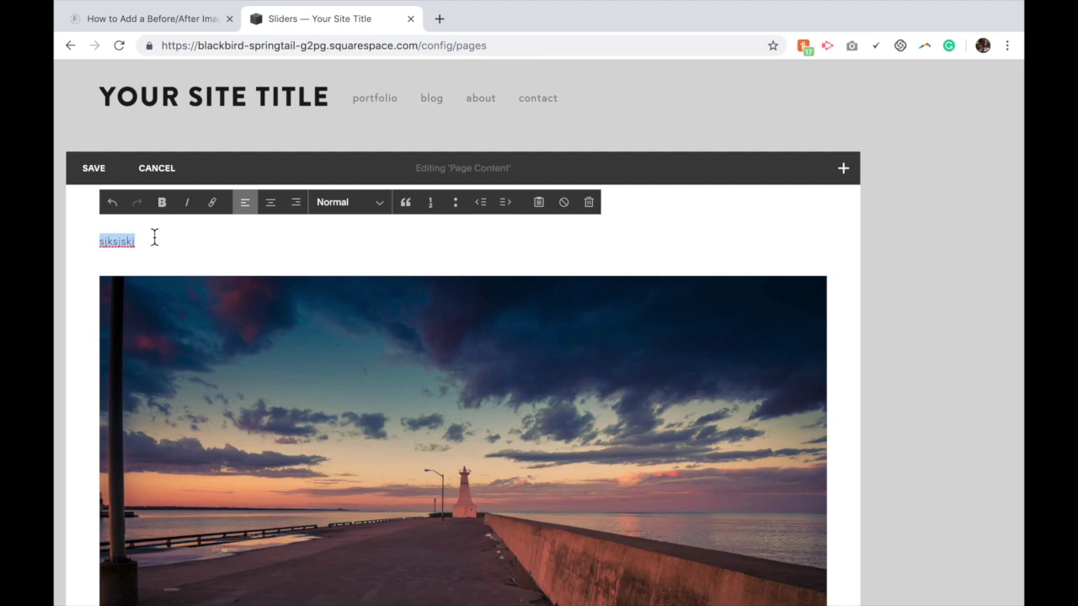
click(589, 202)
click(645, 237)
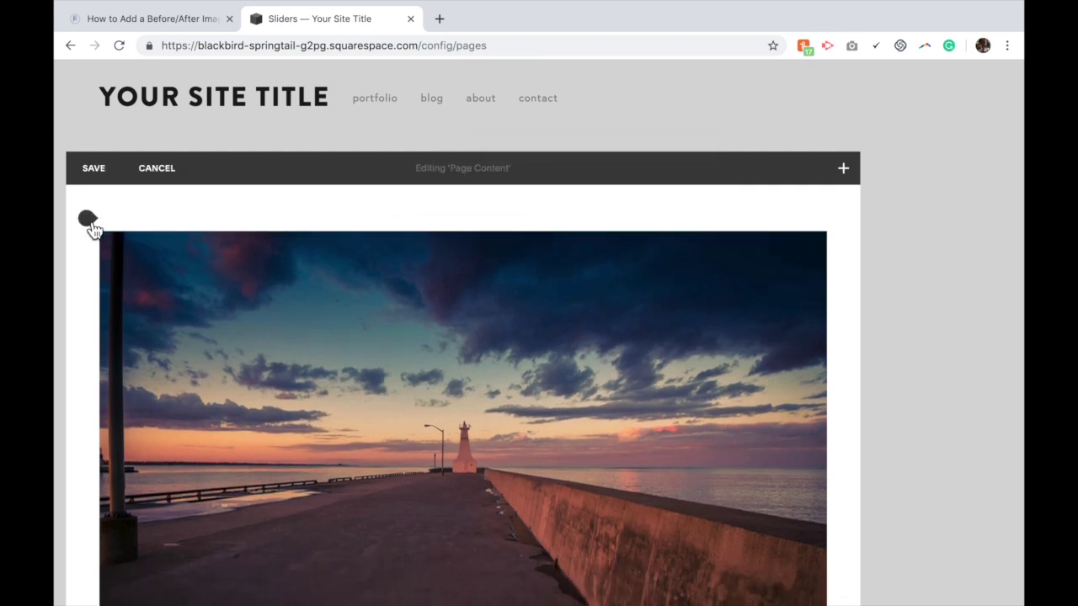
Step: Add a new text block above the gallery with placeholder text 'sjksjksj' selected
click(91, 224)
click(132, 155)
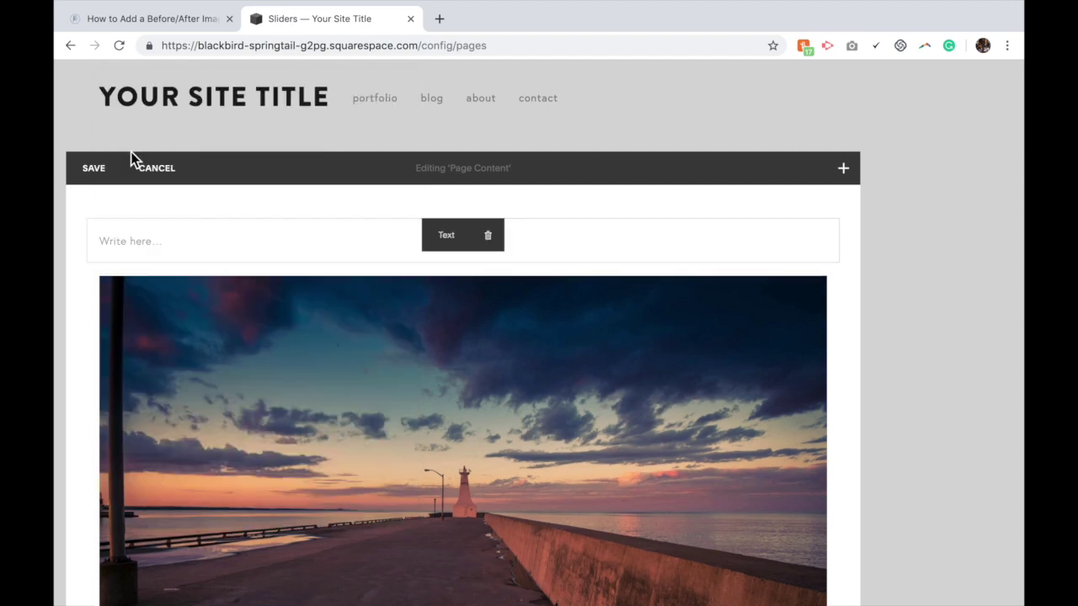
click(134, 241)
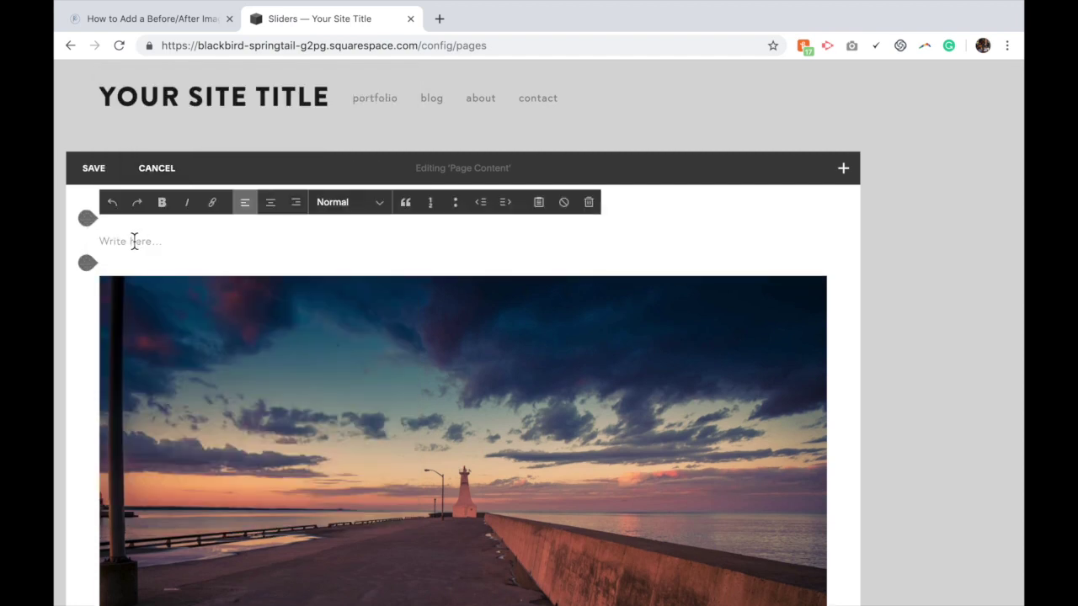
text(sjksjksj)
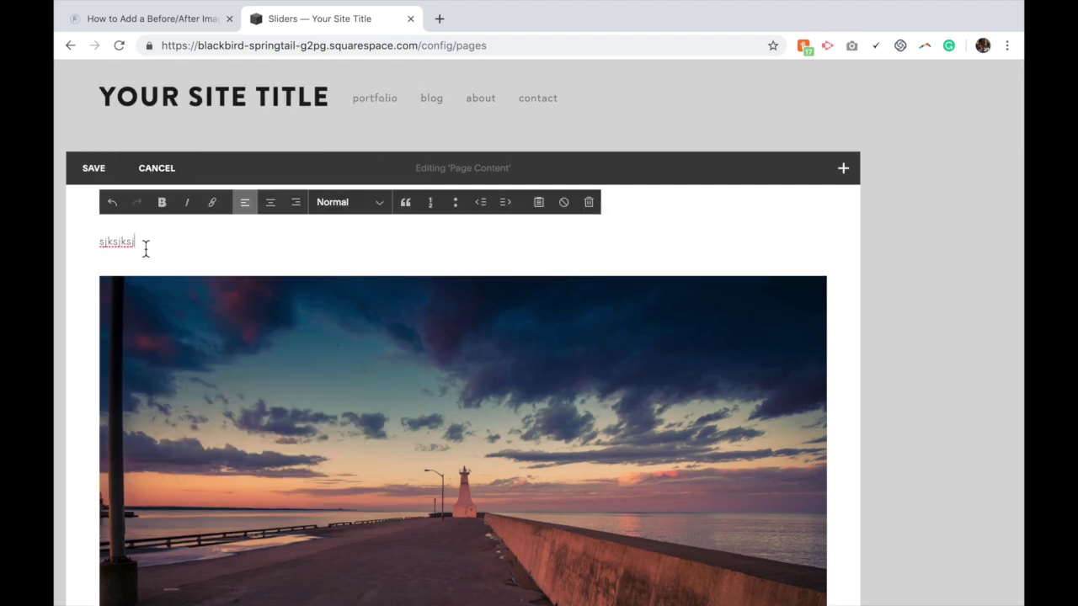
drag(148, 246, 94, 251)
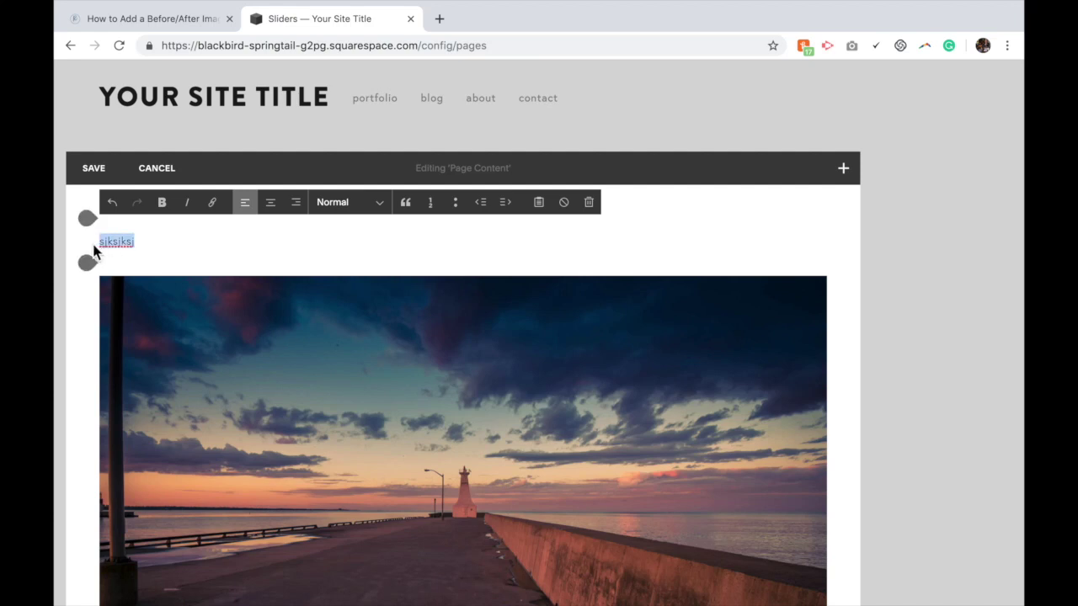
Step: Upload jquery-2.1.3.min.js and jquery.event.move.js through the text link's Files option
click(214, 203)
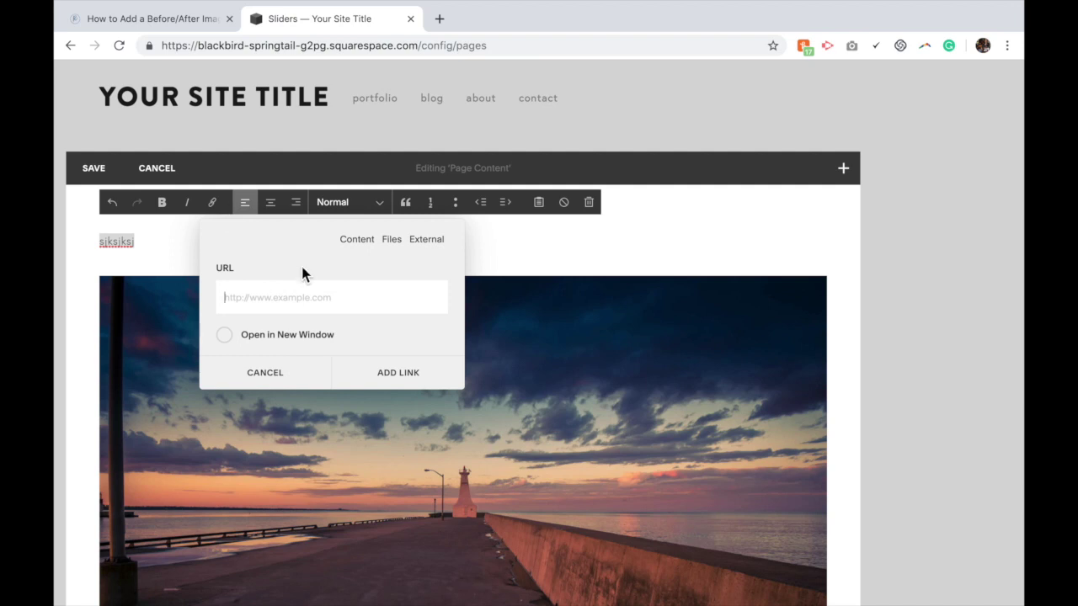
click(397, 243)
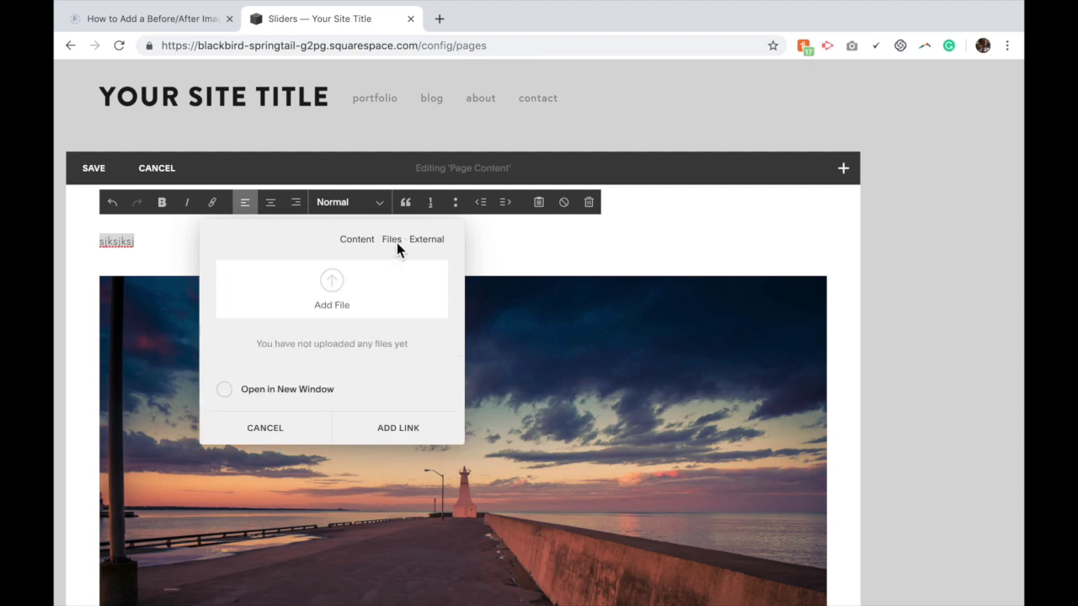
click(332, 283)
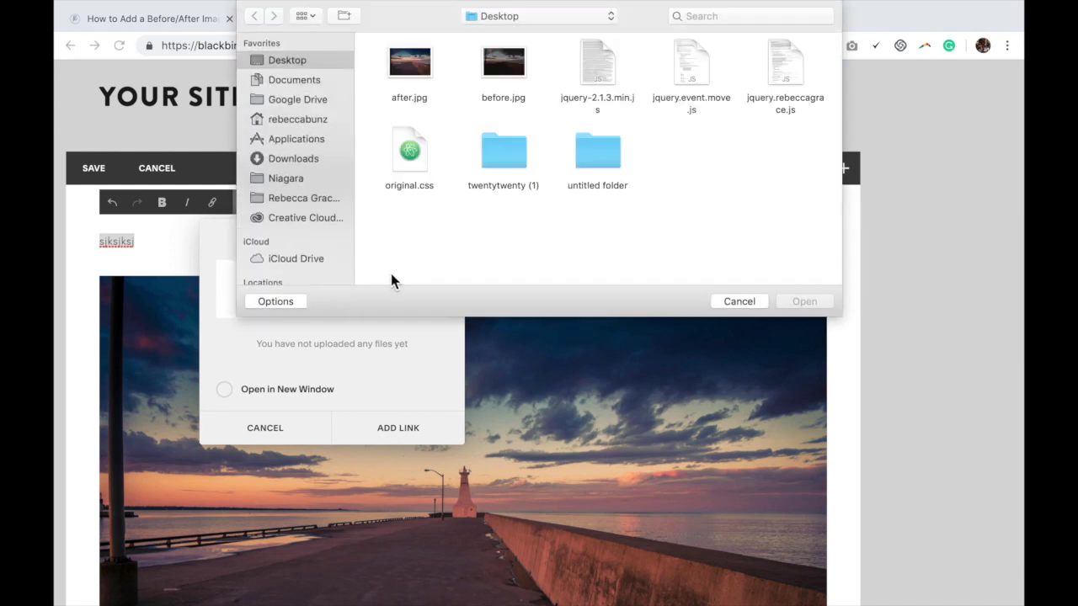
double_click(516, 152)
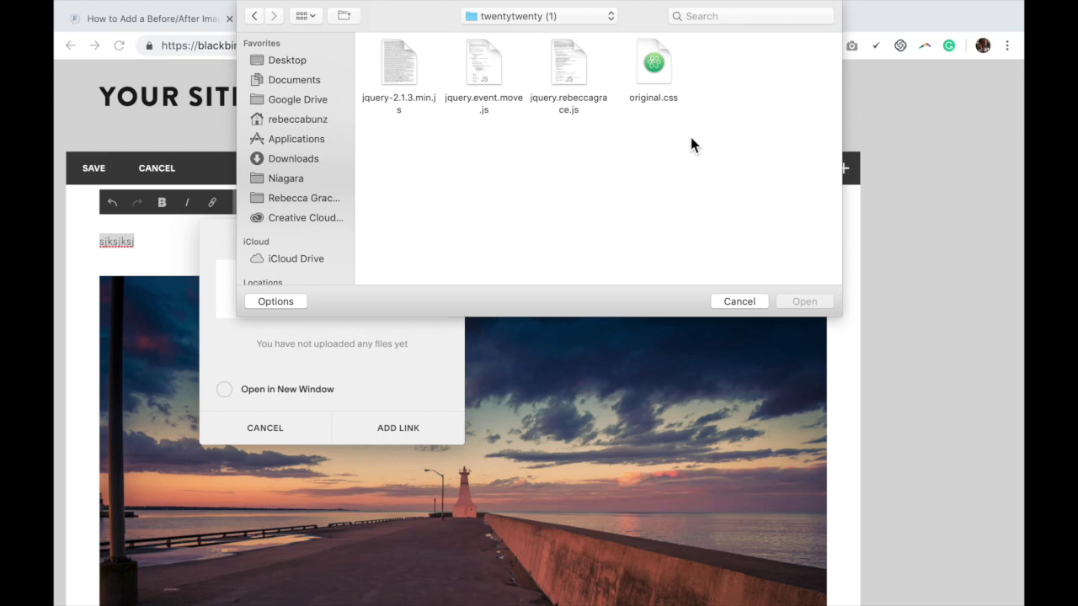
click(394, 62)
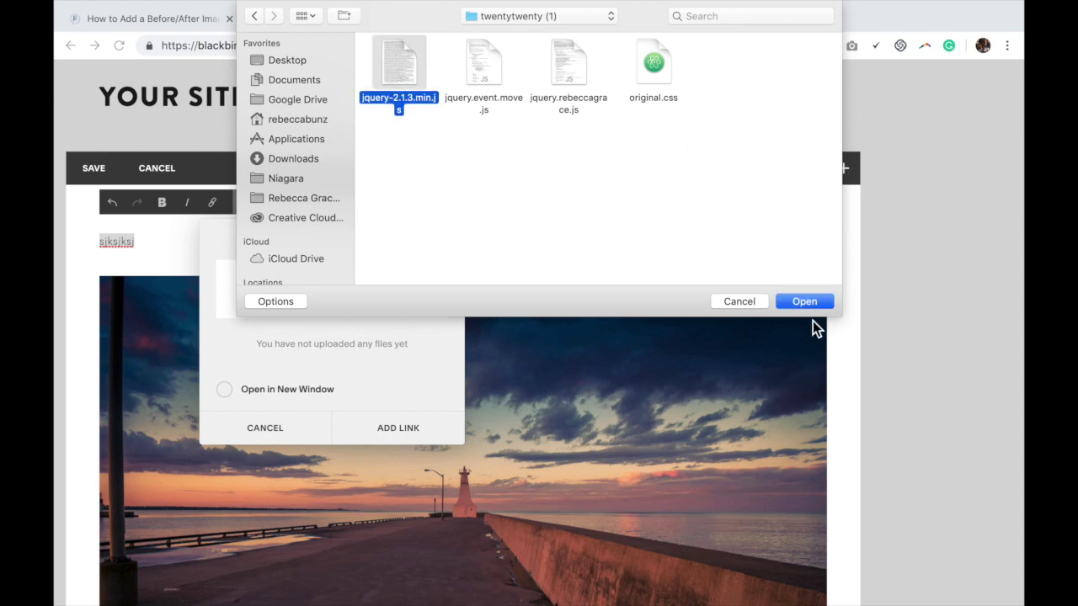
click(804, 302)
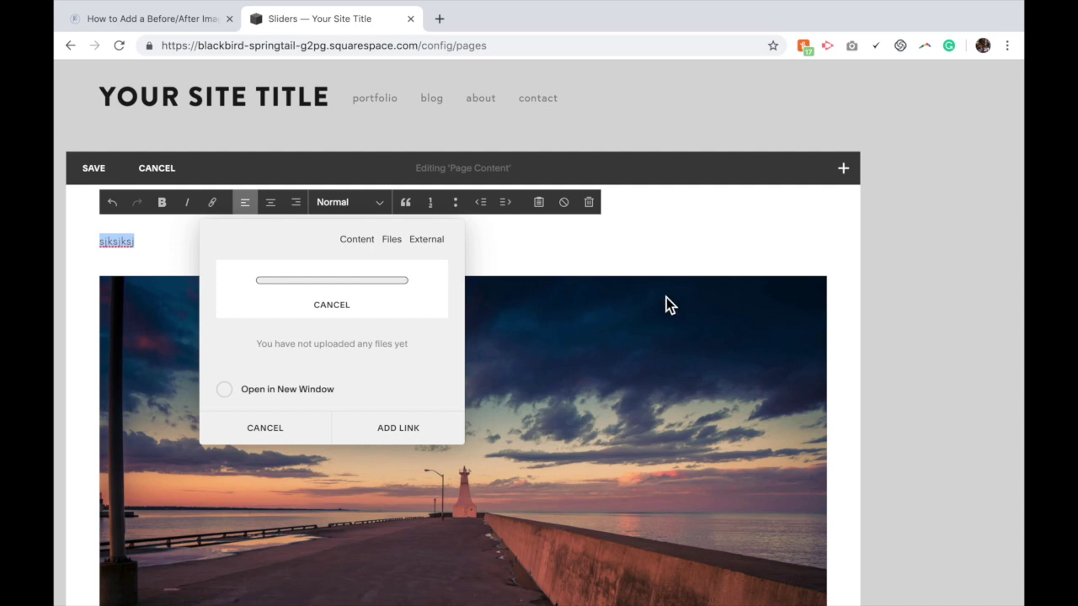
click(345, 337)
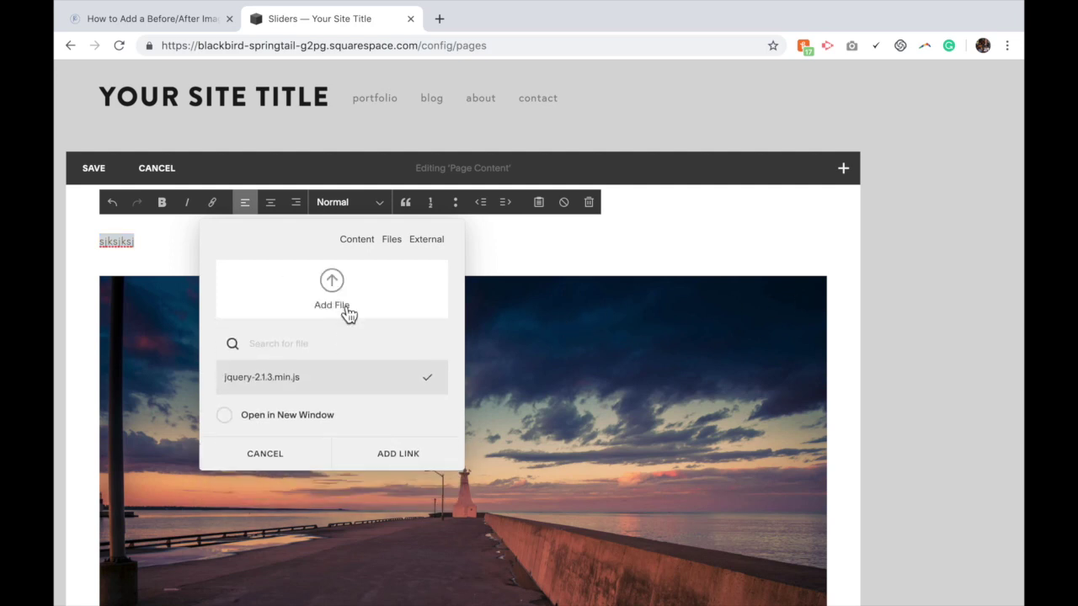
click(334, 284)
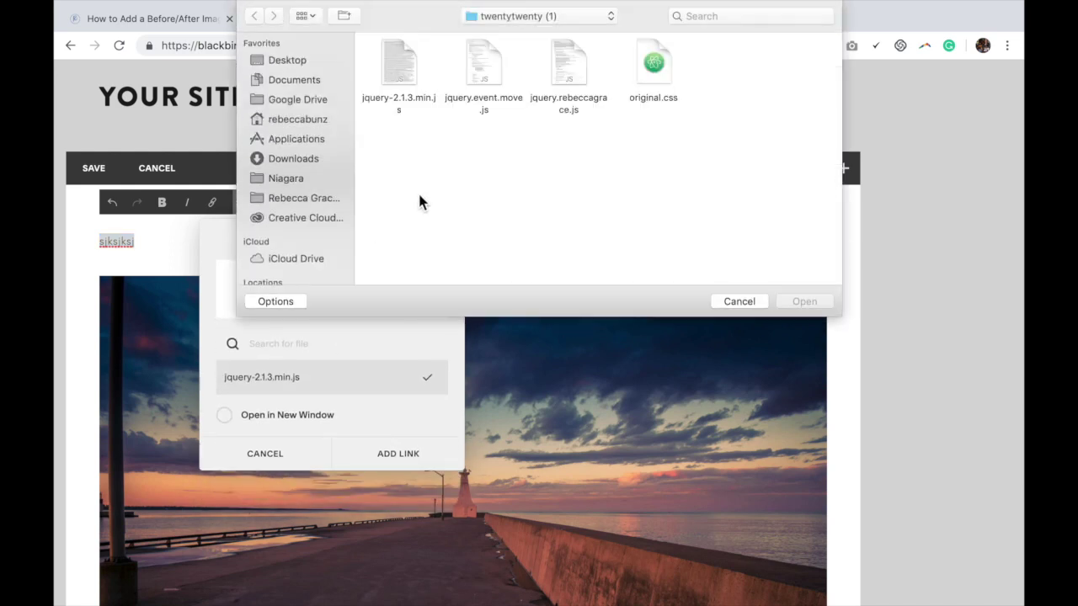
click(484, 71)
click(801, 301)
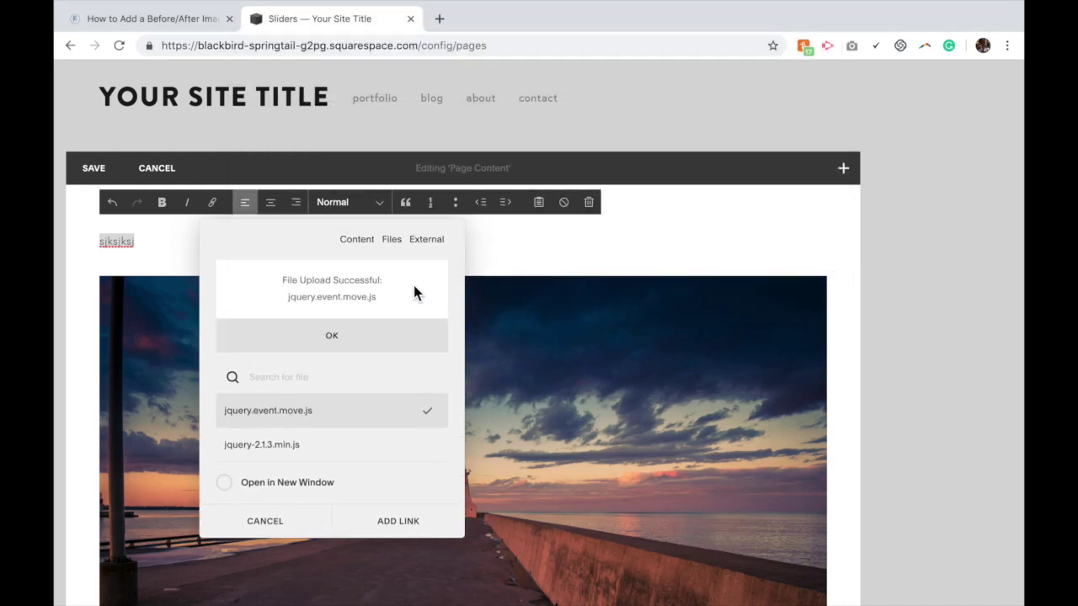
click(330, 340)
Step: Upload jquery.rebeccagrace.js and original.css, then link the placeholder text to the file
click(335, 284)
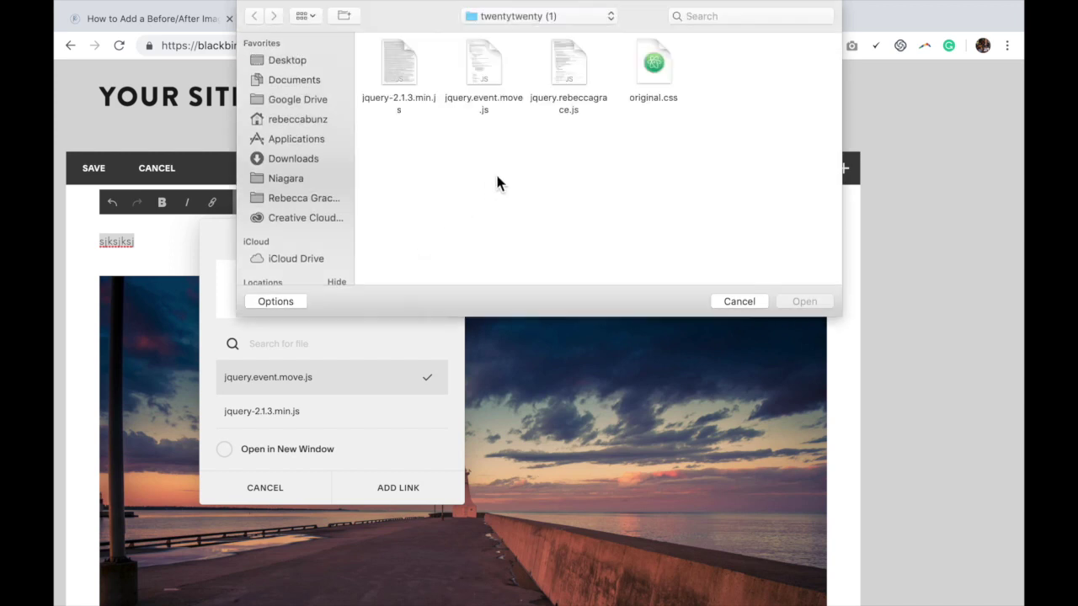
click(570, 67)
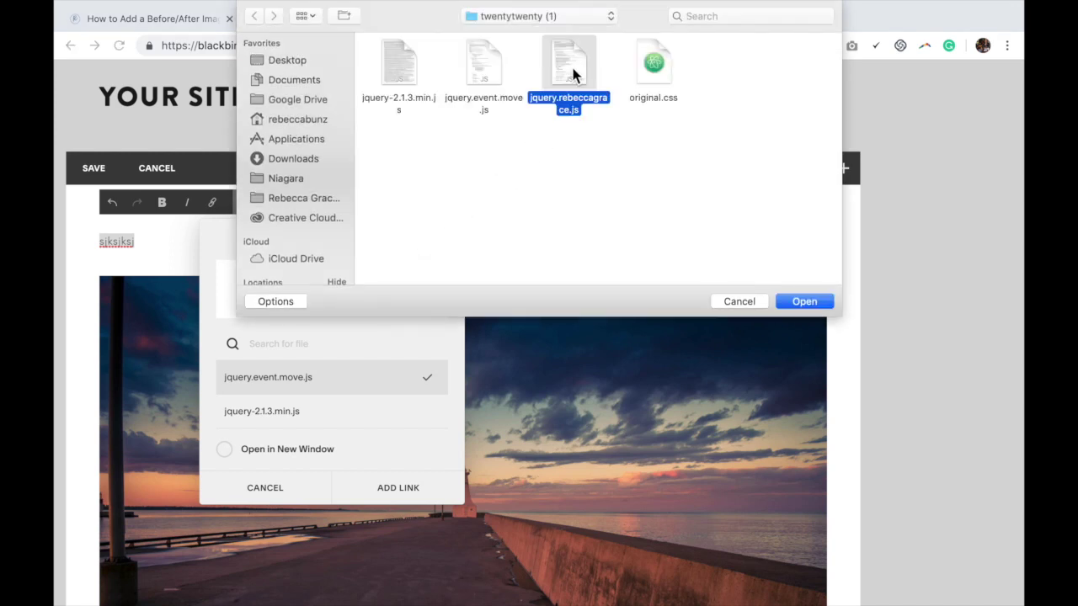
click(803, 303)
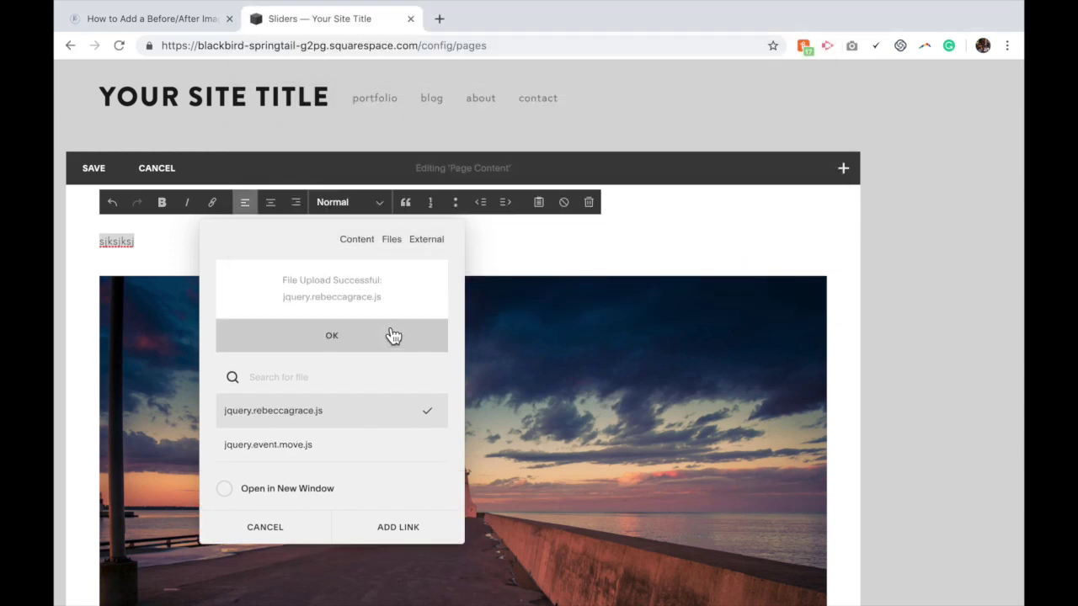
click(334, 336)
click(338, 291)
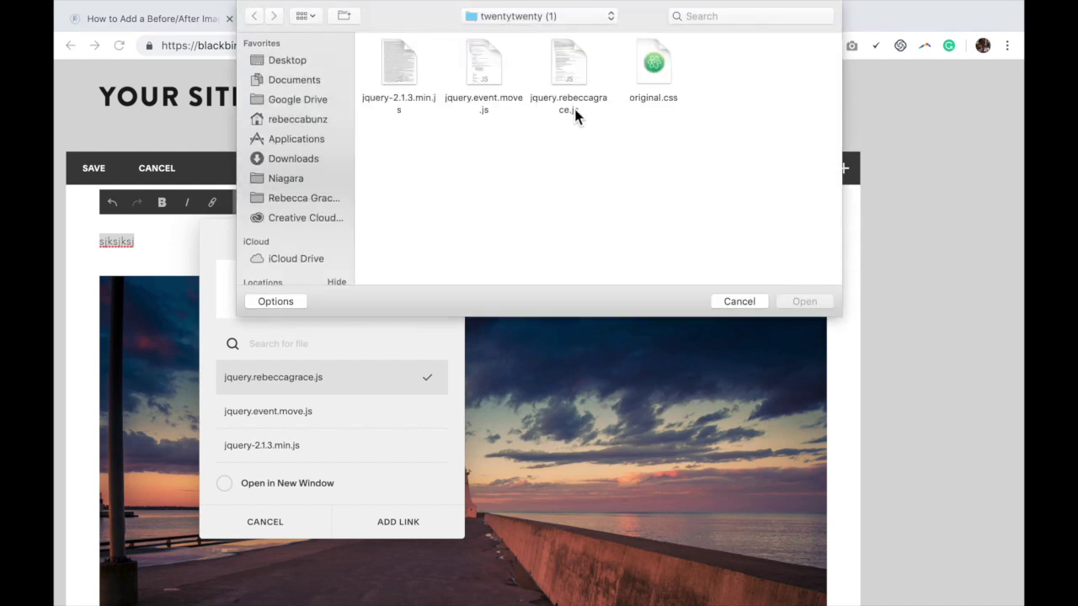
click(653, 67)
click(802, 302)
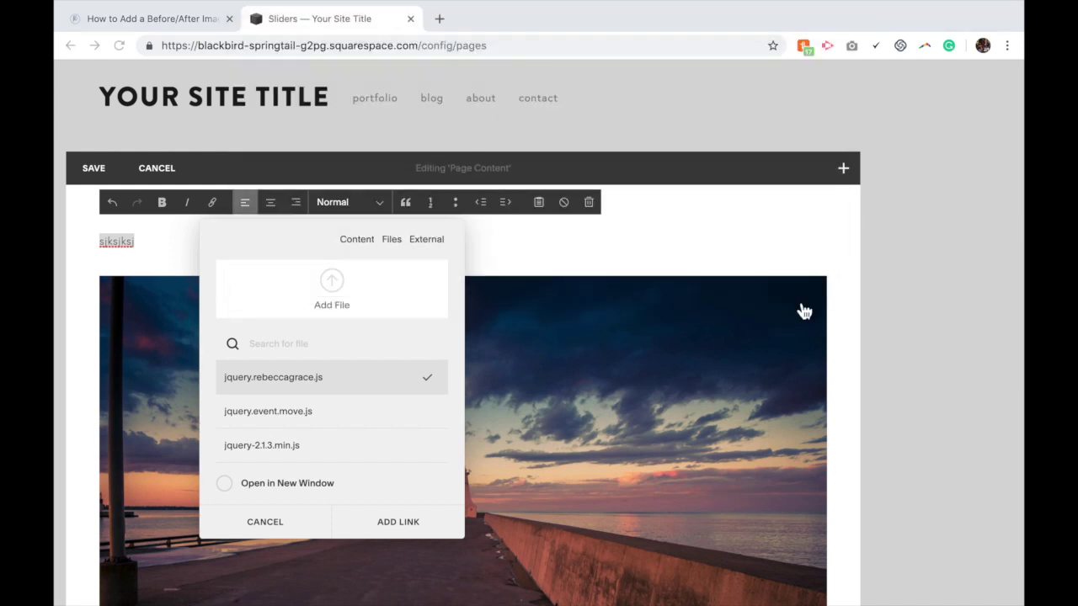
click(348, 351)
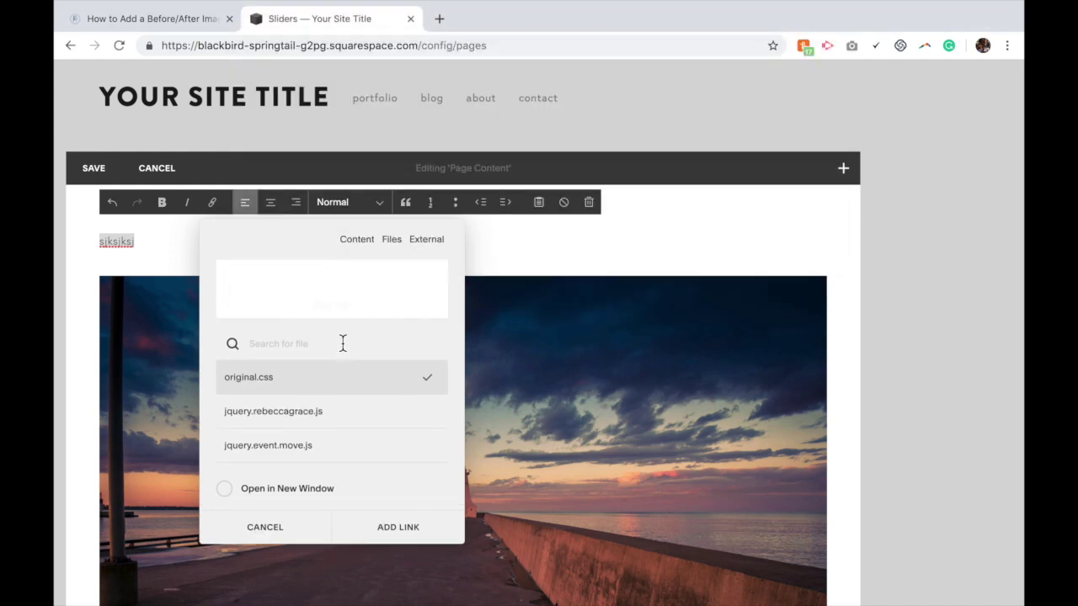
scroll(368, 418, down, 1)
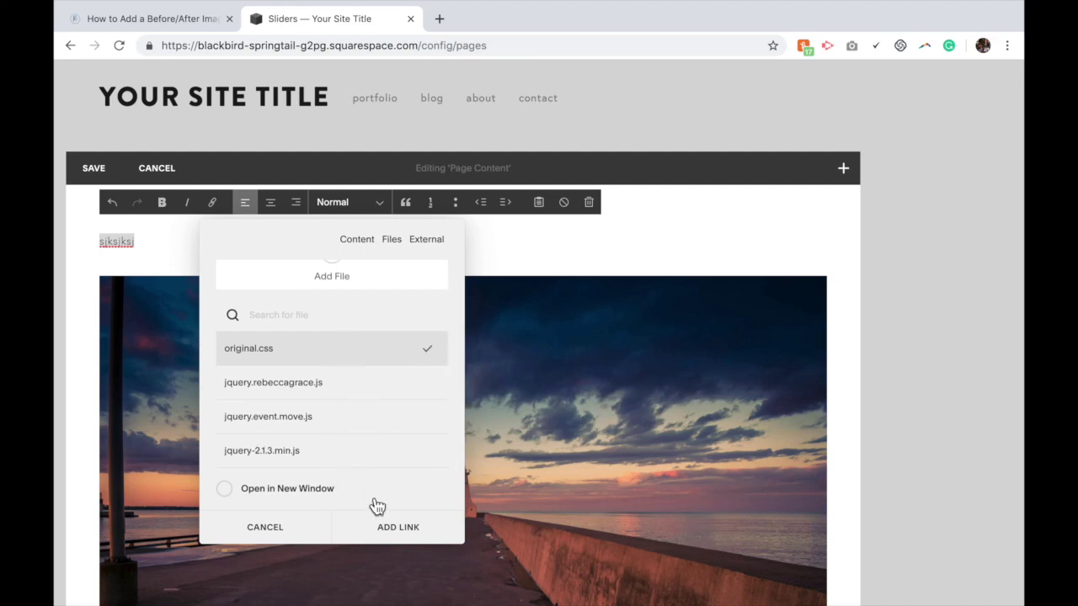
click(397, 529)
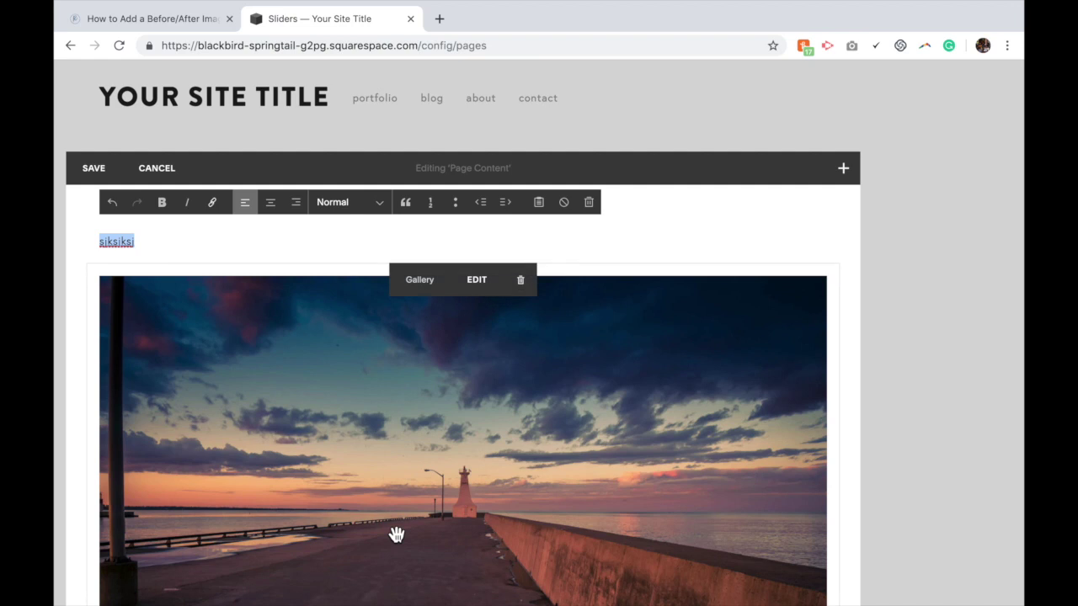
Step: Remove the placeholder text block and scroll to check the remaining stacked gallery
click(588, 203)
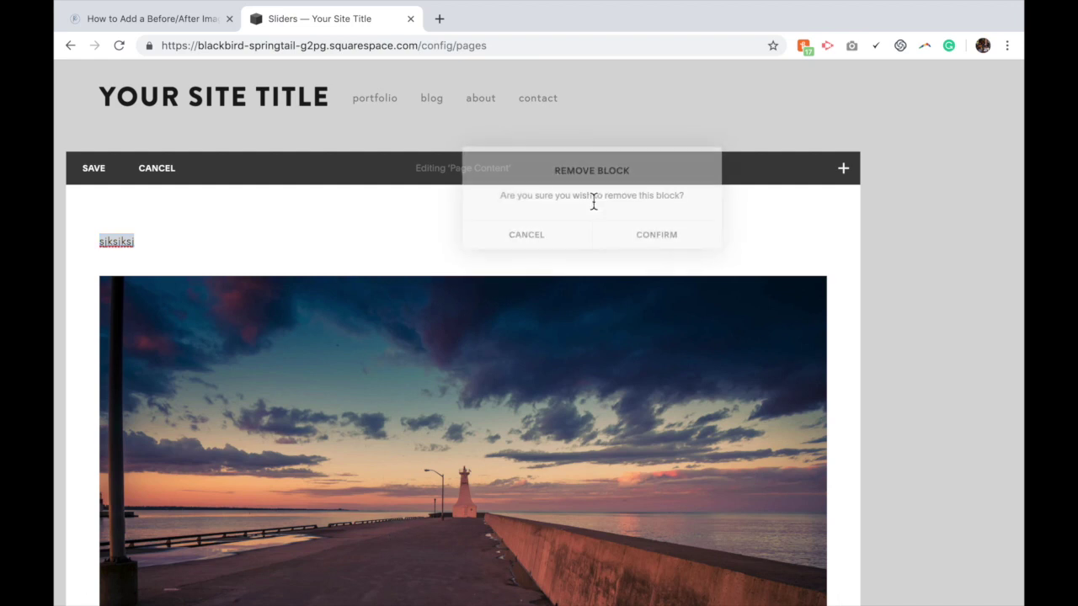
click(670, 242)
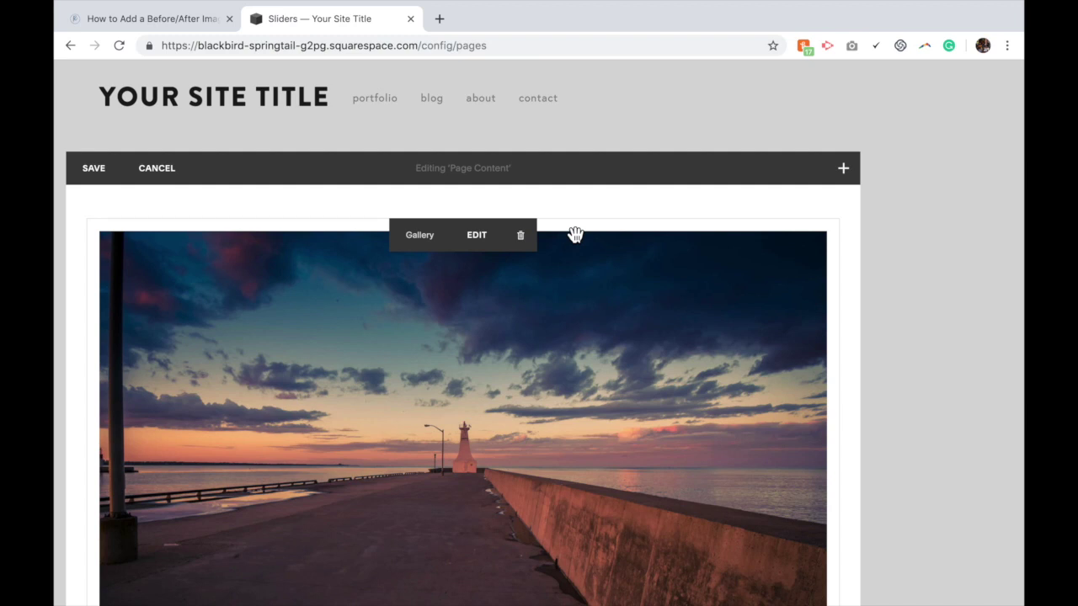
scroll(466, 541, down, 5)
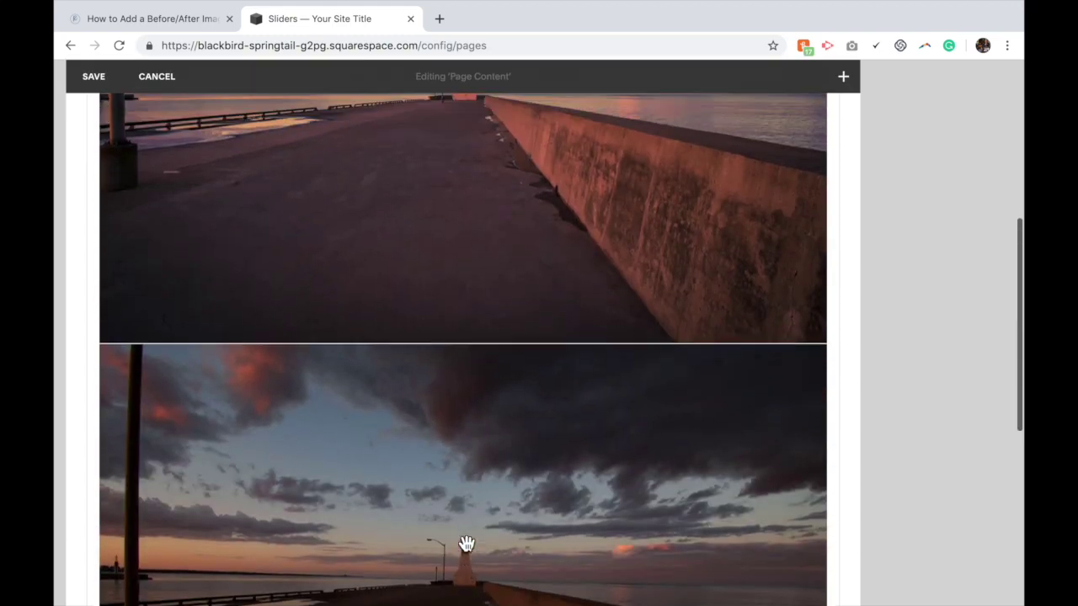
scroll(466, 544, up, 5)
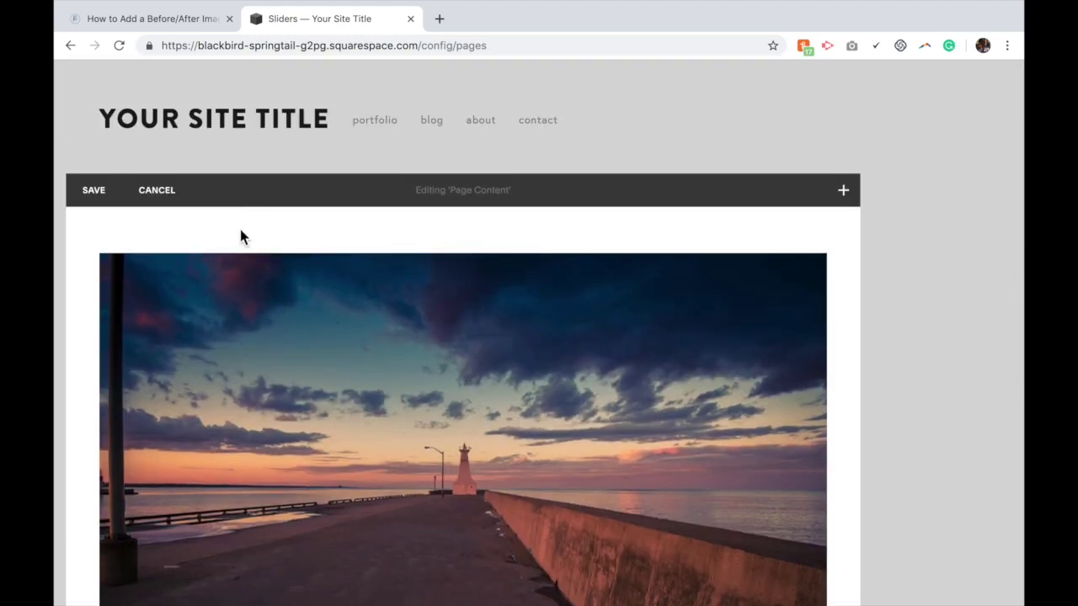
Step: Save the Sliders page and go from Home through Settings to Advanced
click(94, 194)
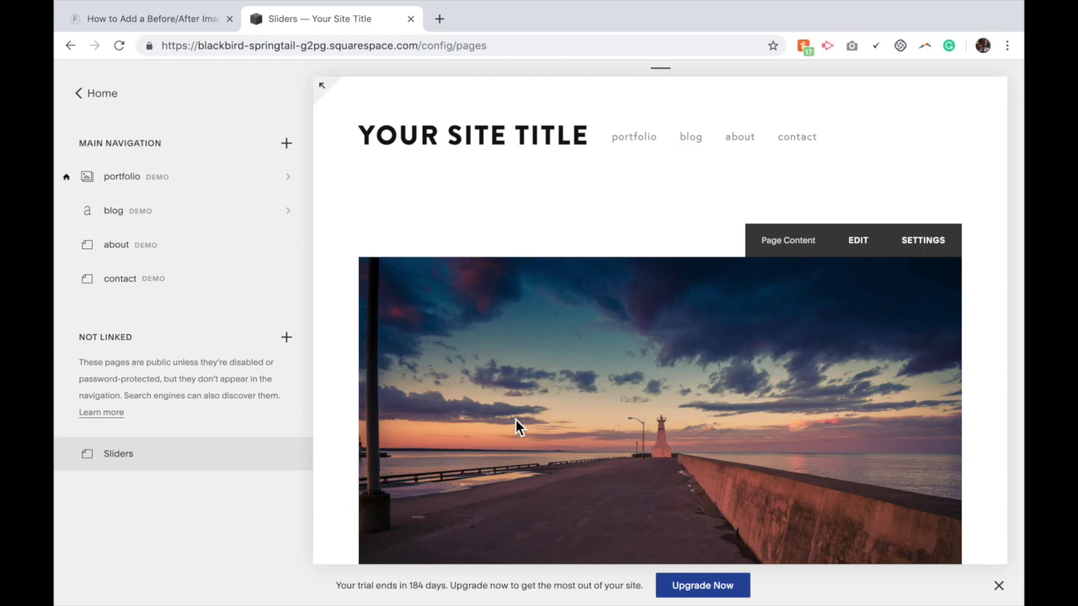
click(94, 95)
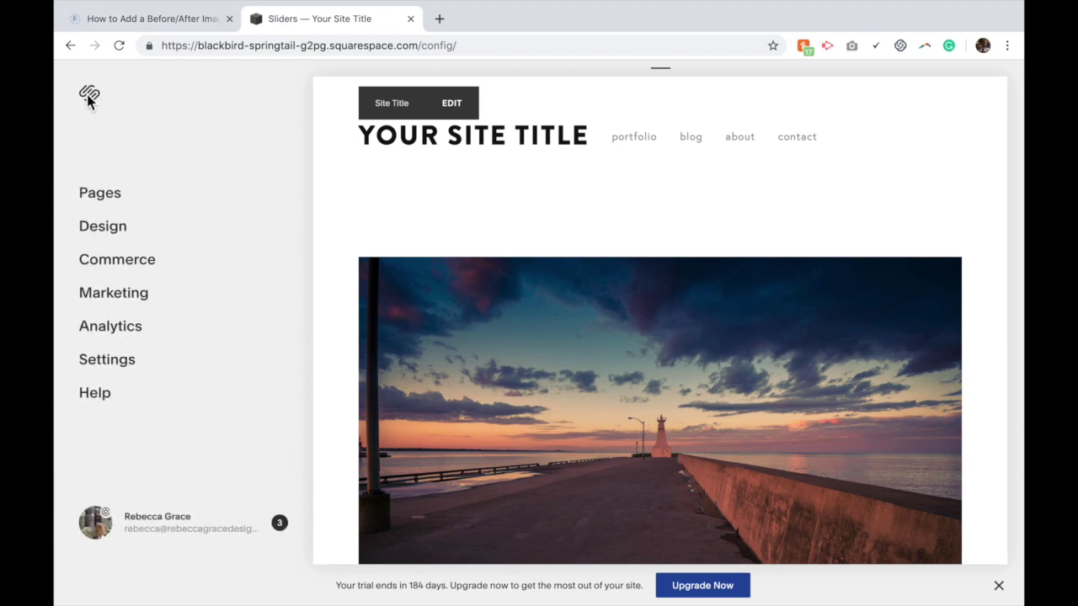
click(131, 372)
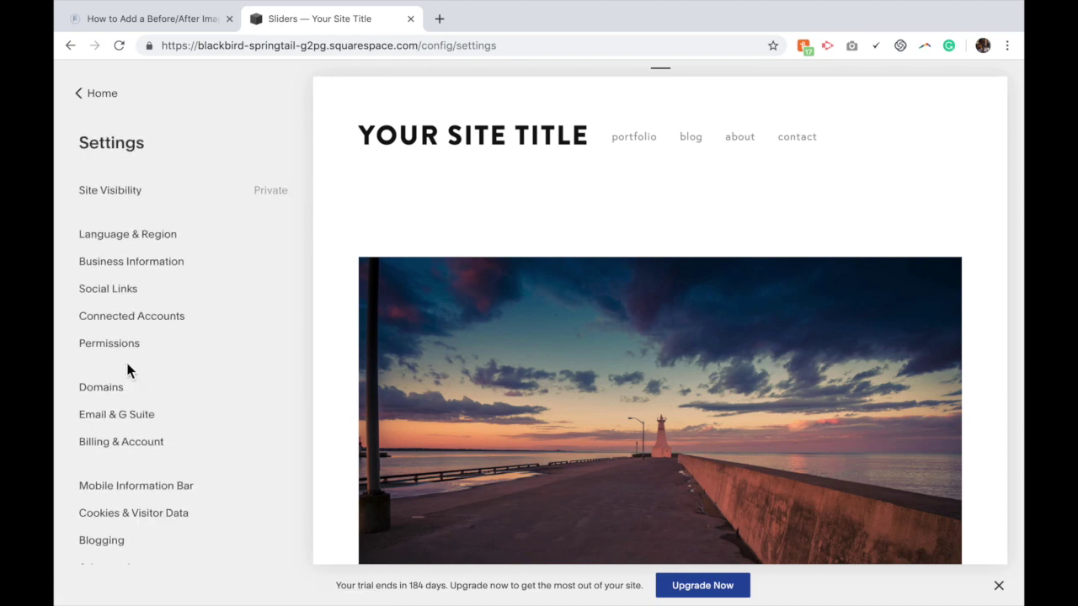
scroll(127, 366, down, 2)
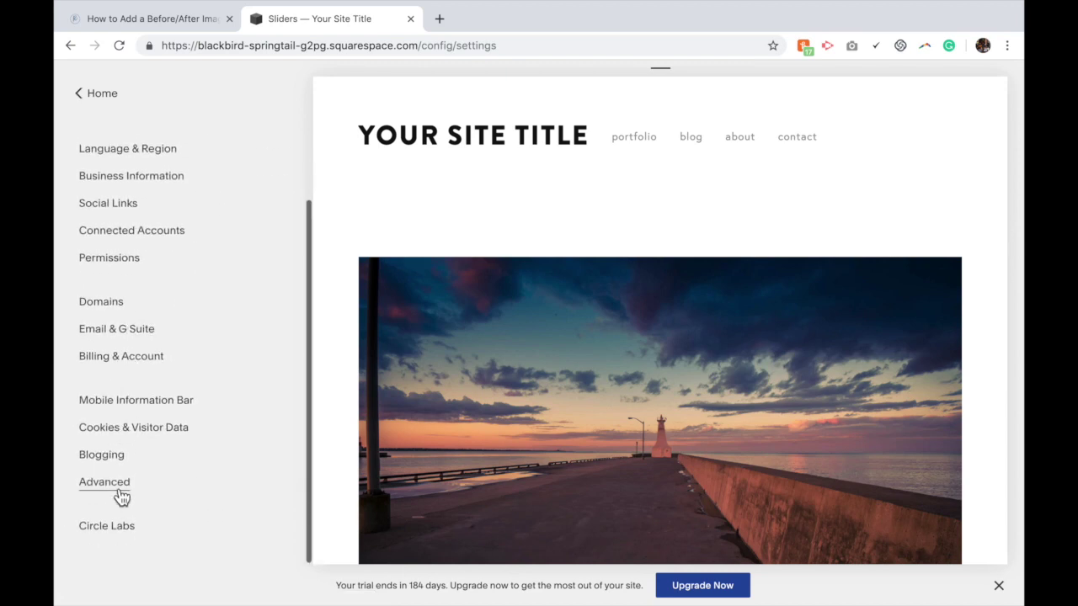
click(120, 494)
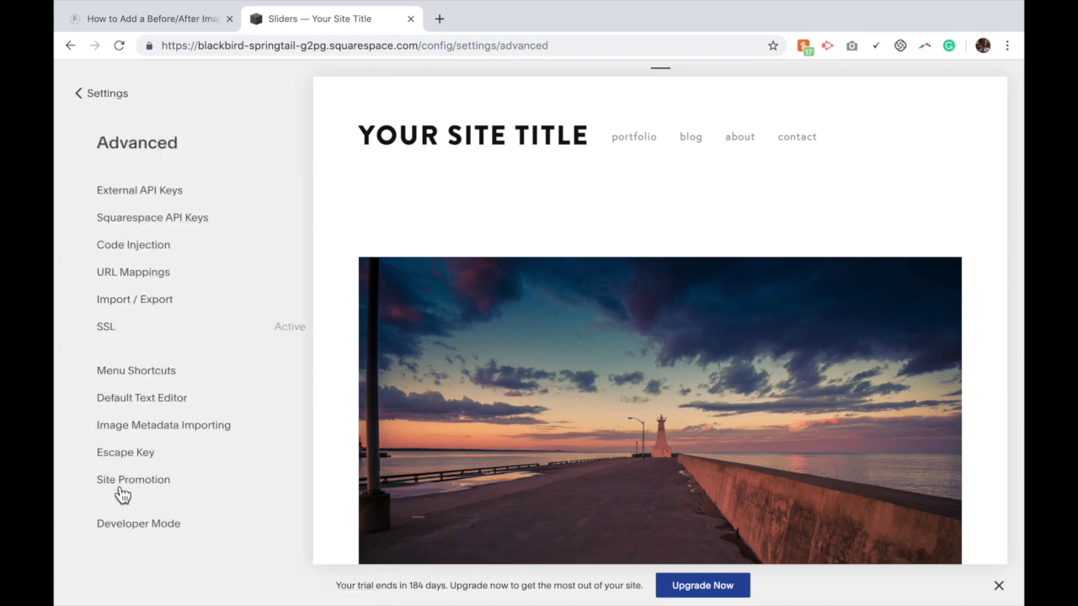
Step: Copy the header slider code from the tutorial blog into the Header code injection box
click(137, 251)
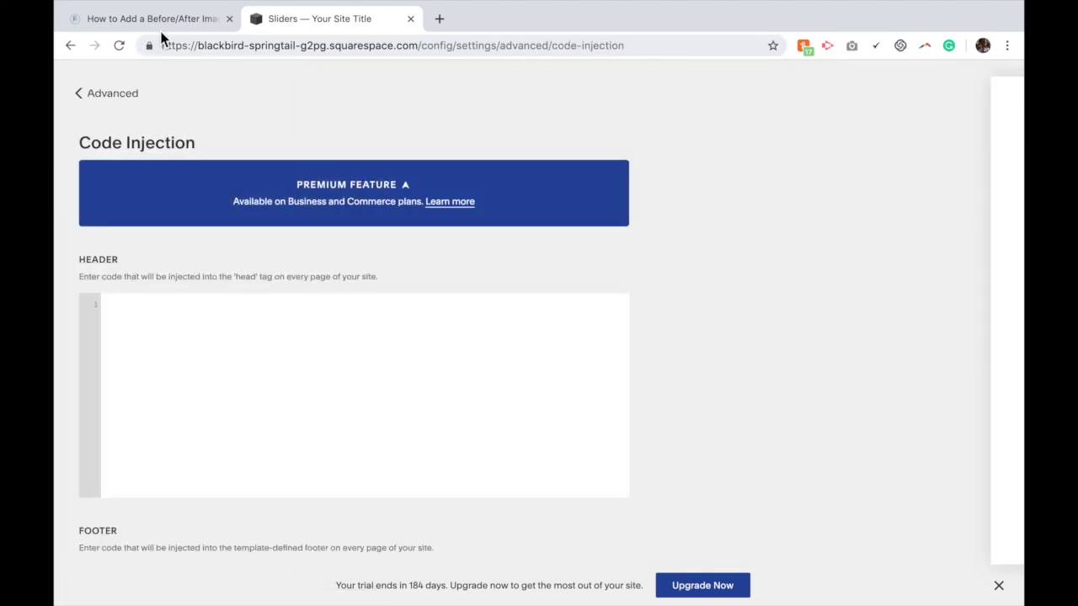
click(154, 22)
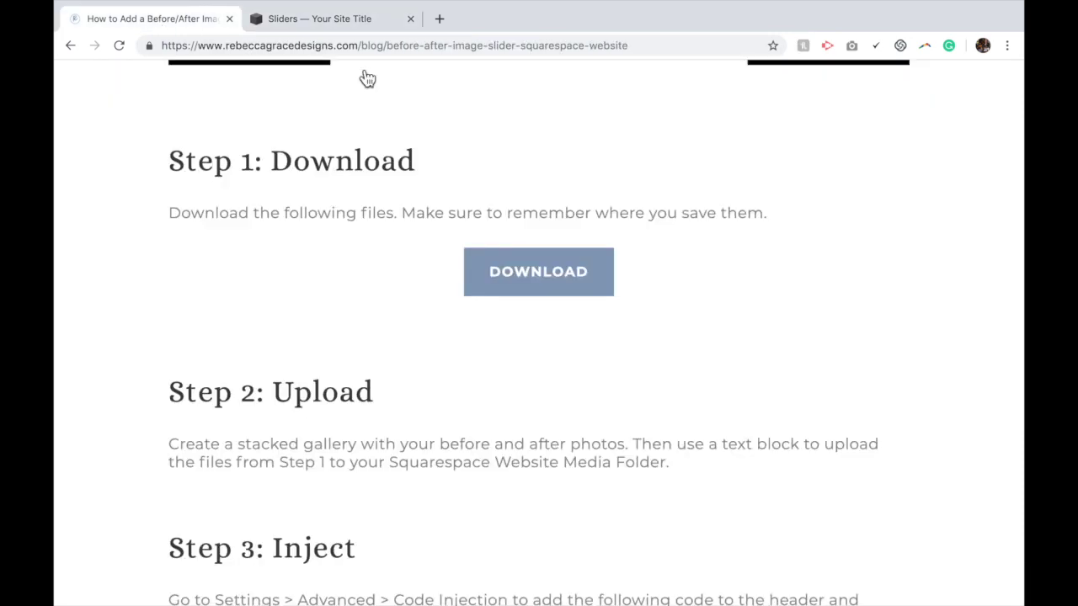
scroll(432, 145, up, 3)
scroll(432, 145, down, 9)
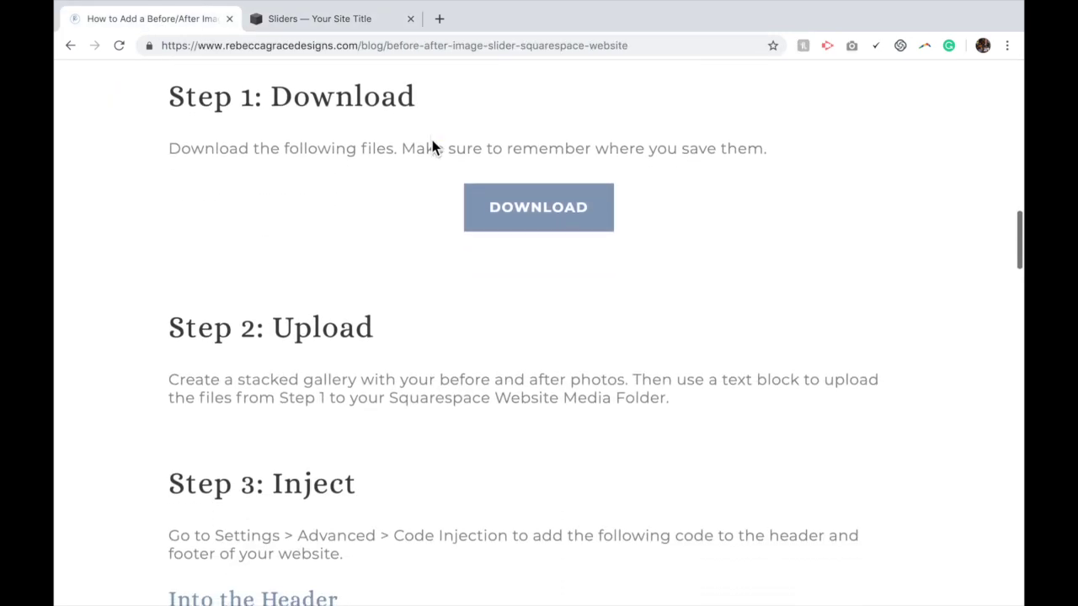
scroll(432, 142, down, 1)
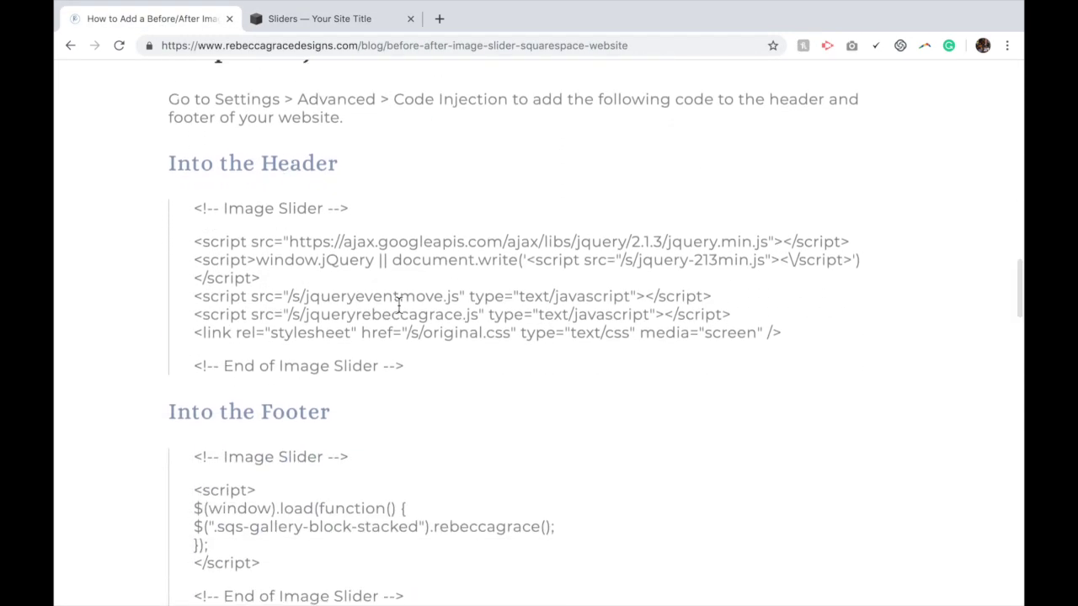
scroll(458, 275, down, 2)
scroll(459, 287, up, 3)
drag(421, 424, 182, 276)
key(ctrl+c)
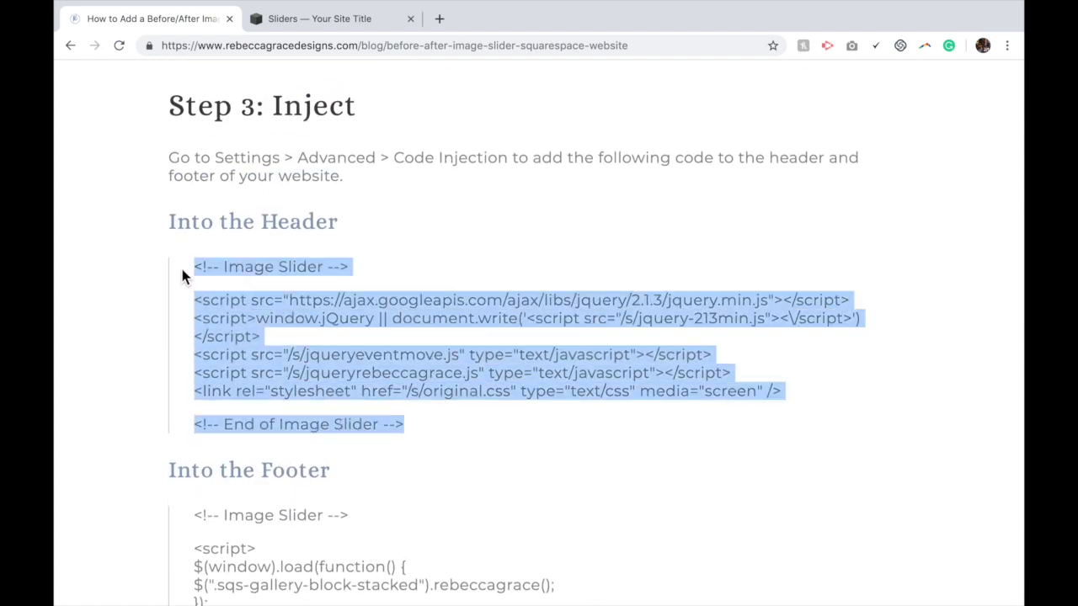
click(310, 20)
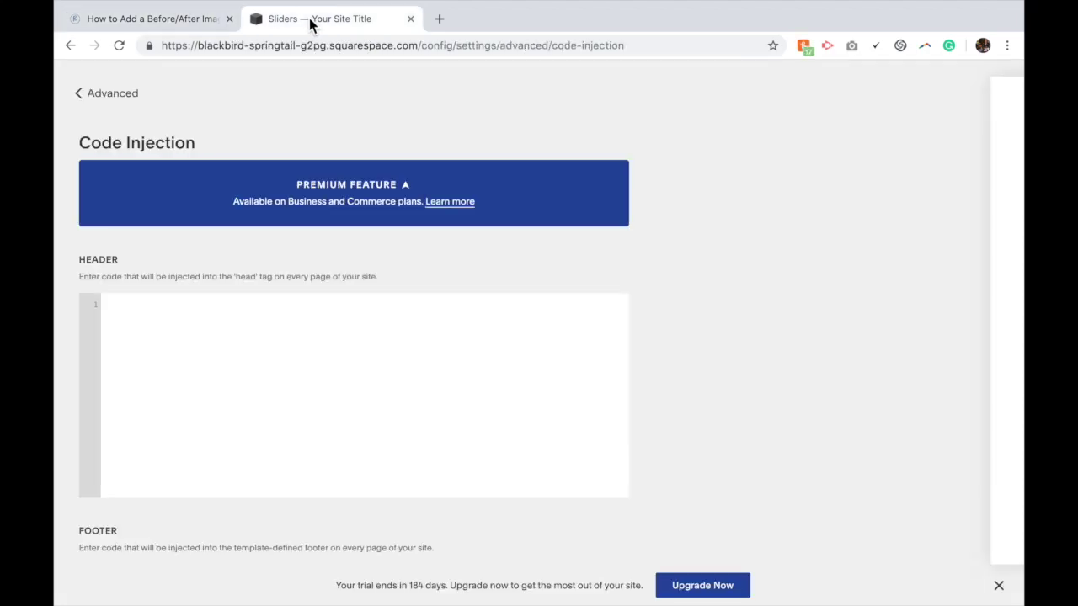
click(159, 324)
key(ctrl+v)
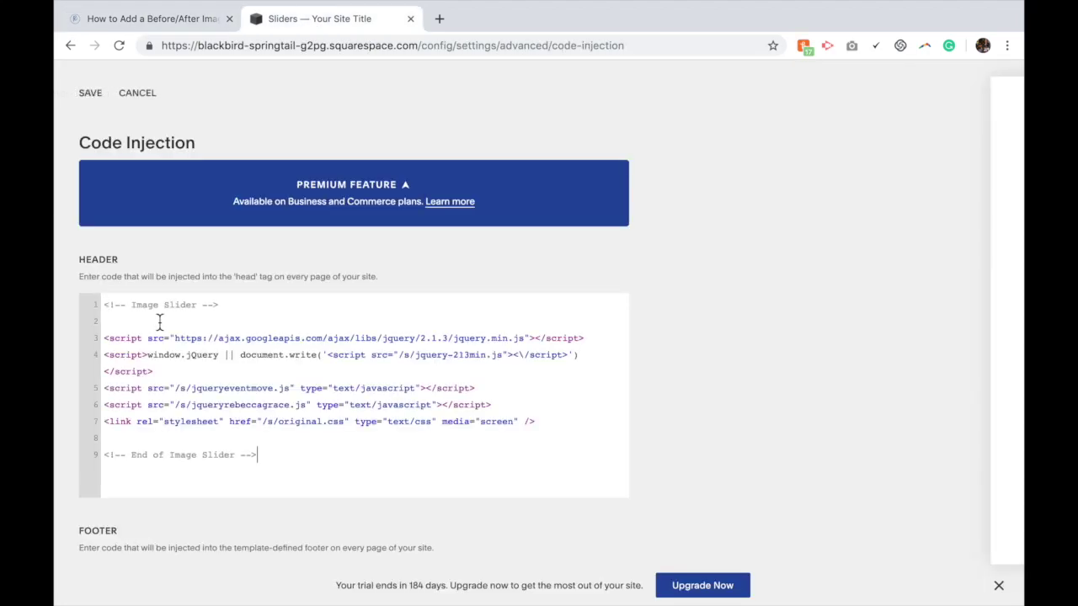
Step: Paste the tutorial's footer slider code into the Footer box and save the code injection
click(184, 19)
scroll(369, 321, down, 3)
scroll(369, 321, down, 1)
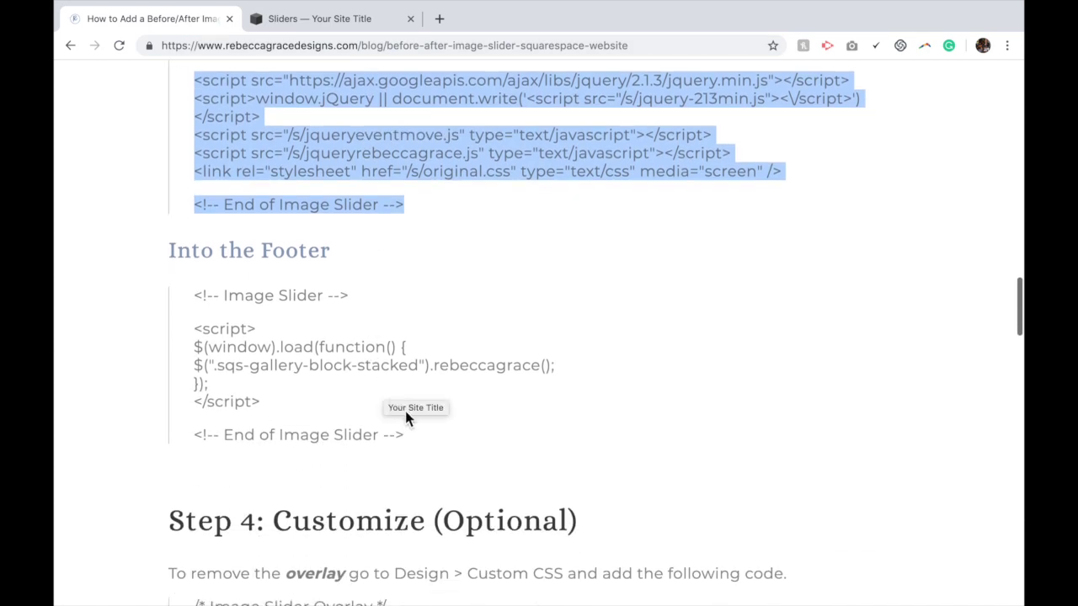
drag(406, 434, 195, 297)
key(ctrl+c)
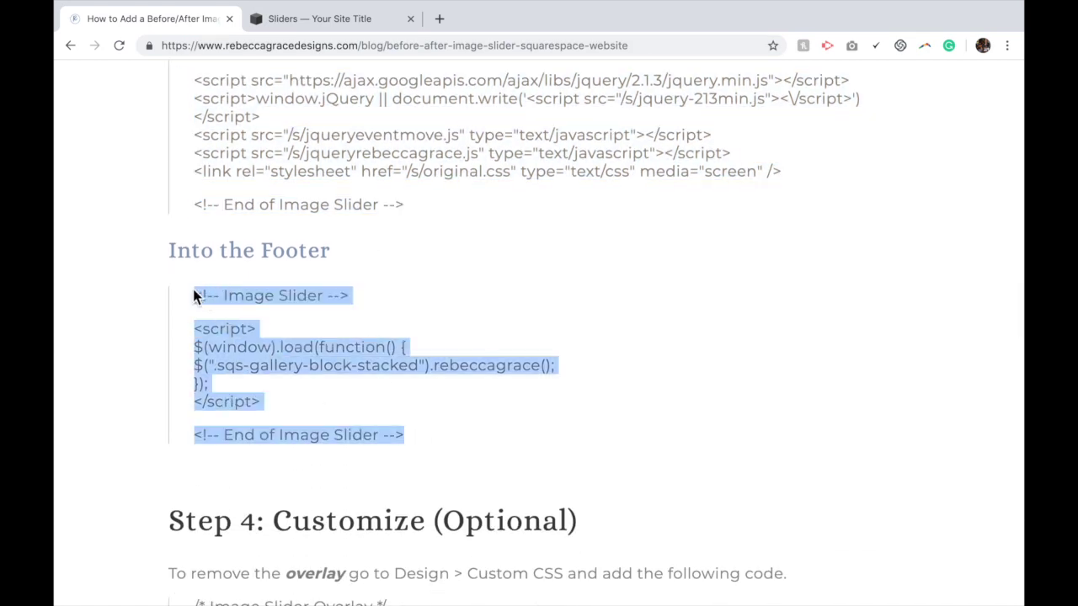
click(322, 21)
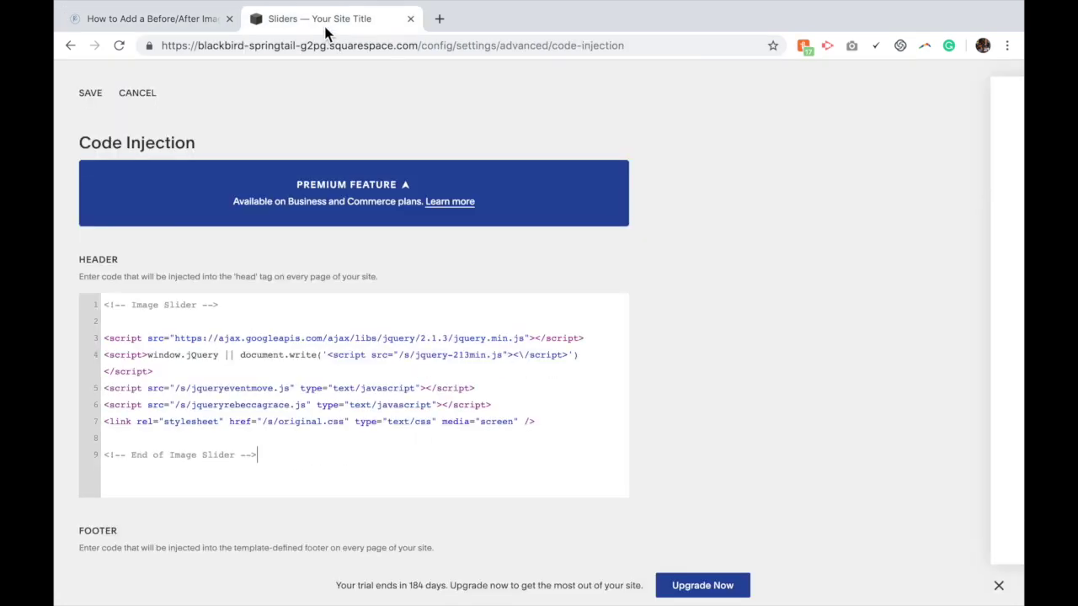
scroll(642, 317, down, 3)
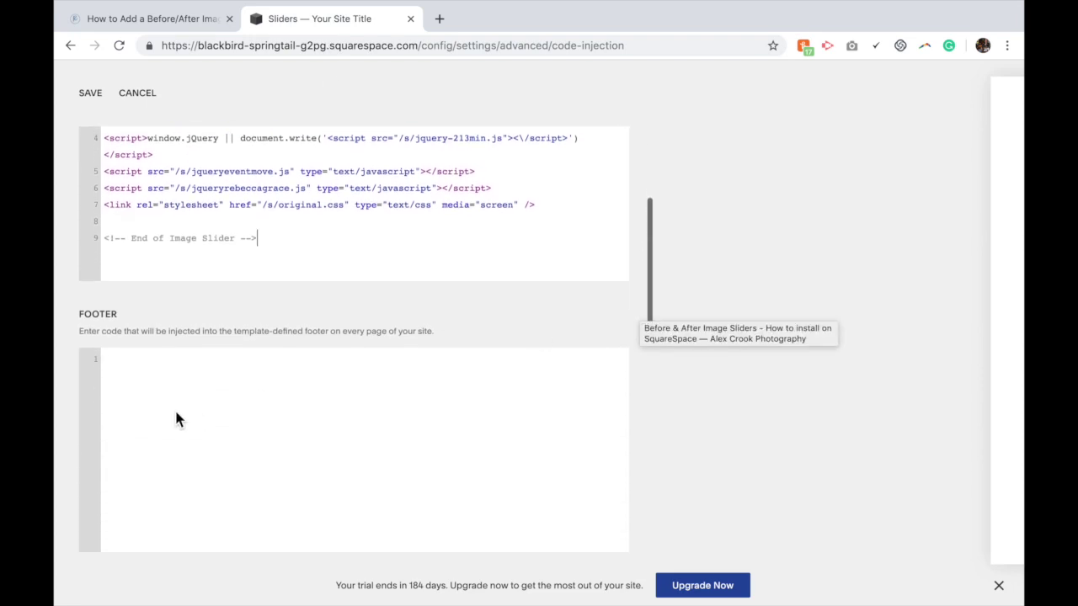
click(149, 410)
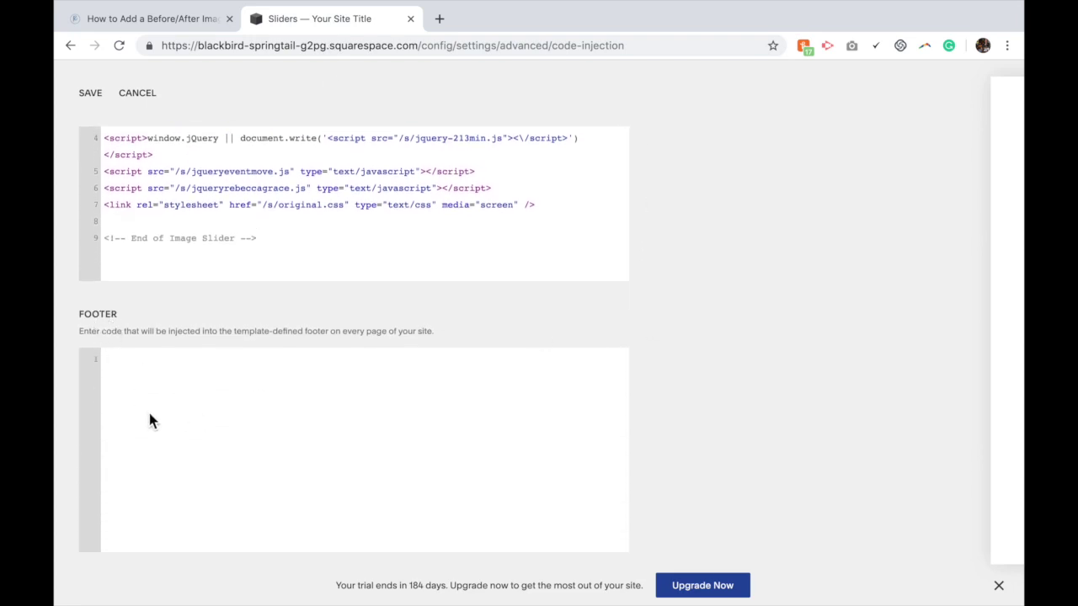
key(ctrl+v)
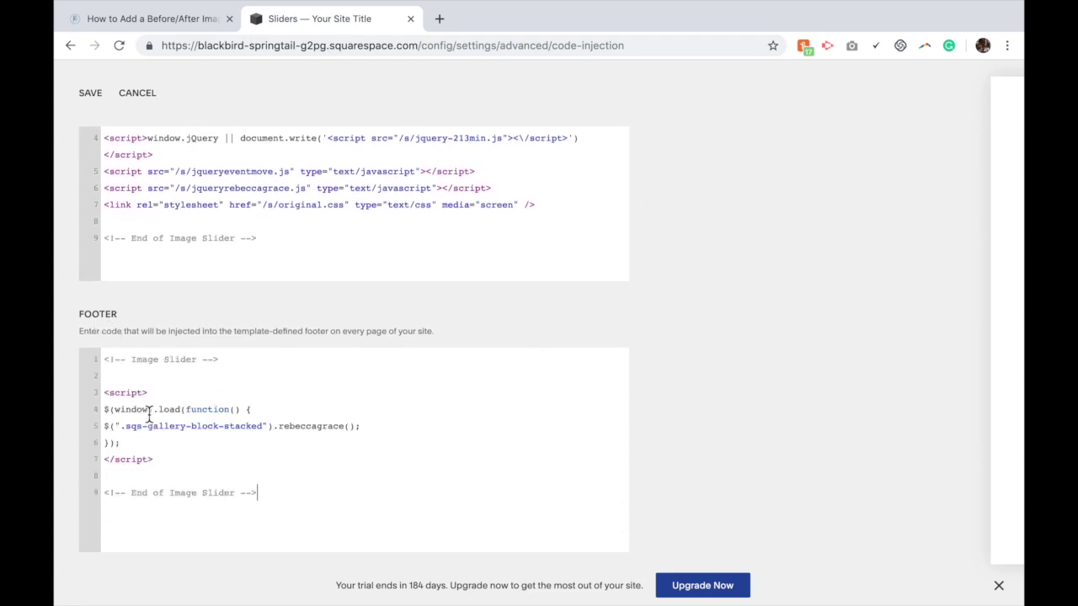
click(90, 94)
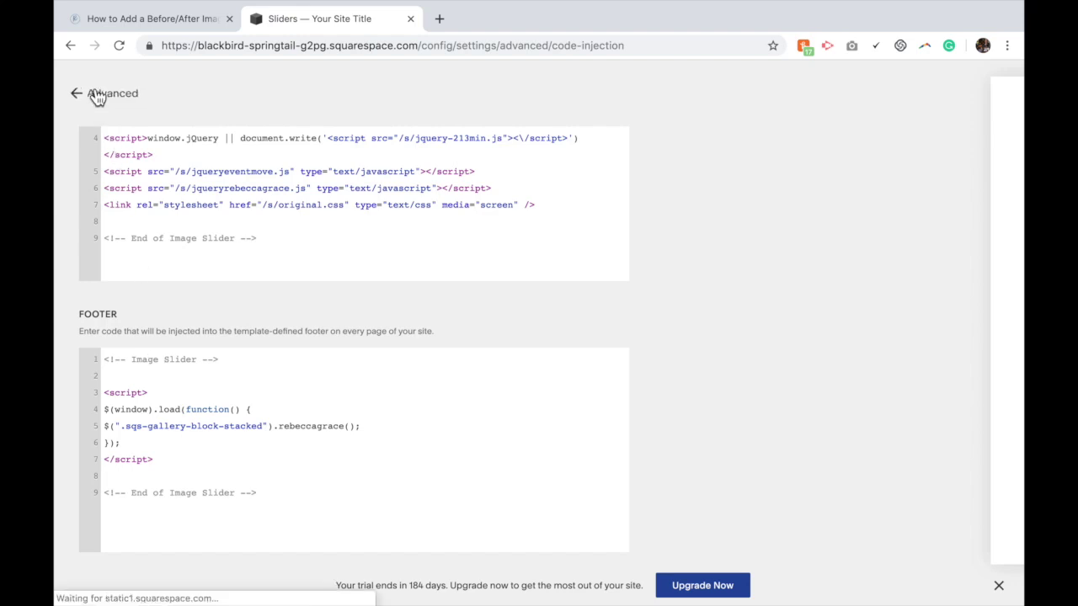
click(98, 97)
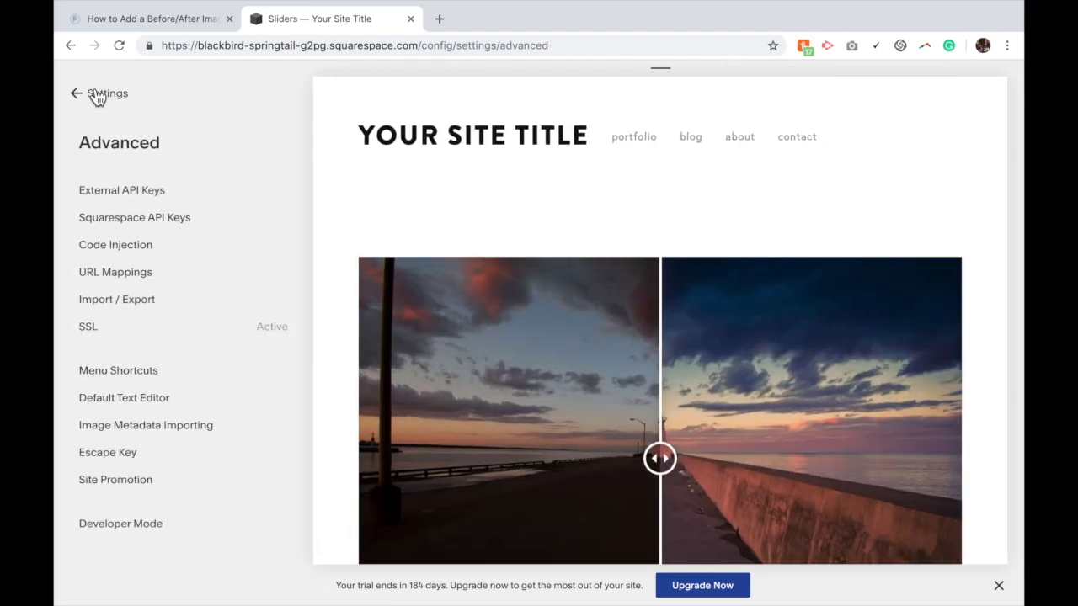
Step: Drag the slider divider right to compare the before and after pier photos
scroll(924, 175, down, 3)
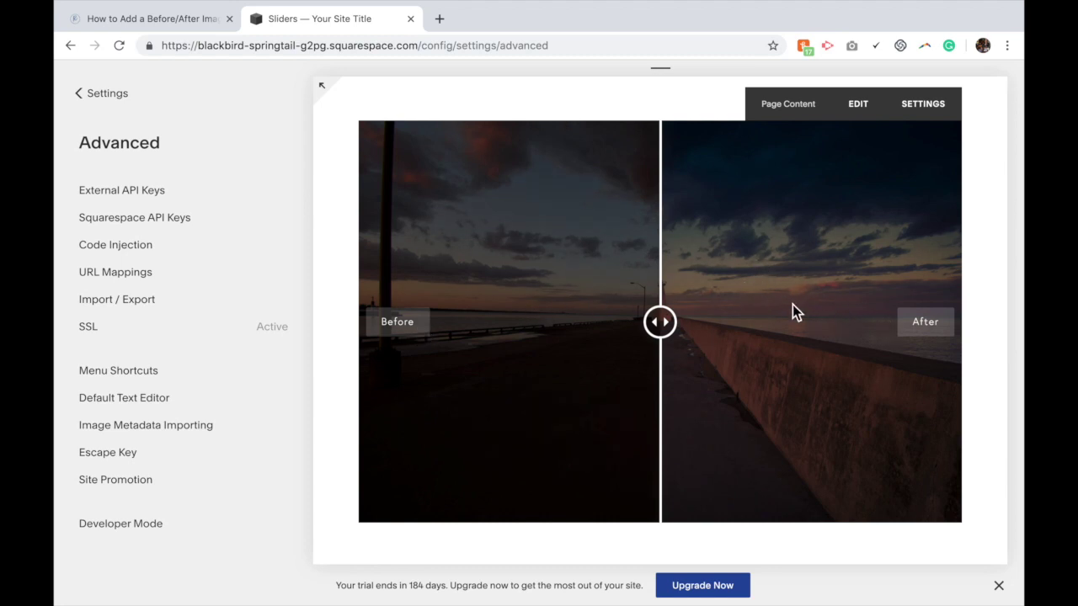
drag(661, 330, 657, 355)
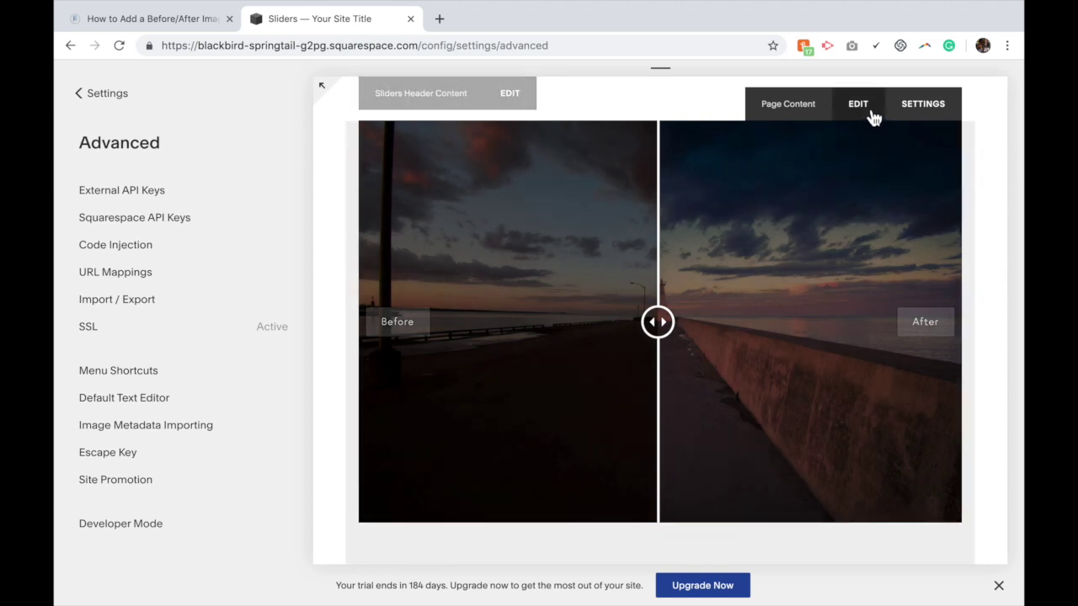
click(871, 112)
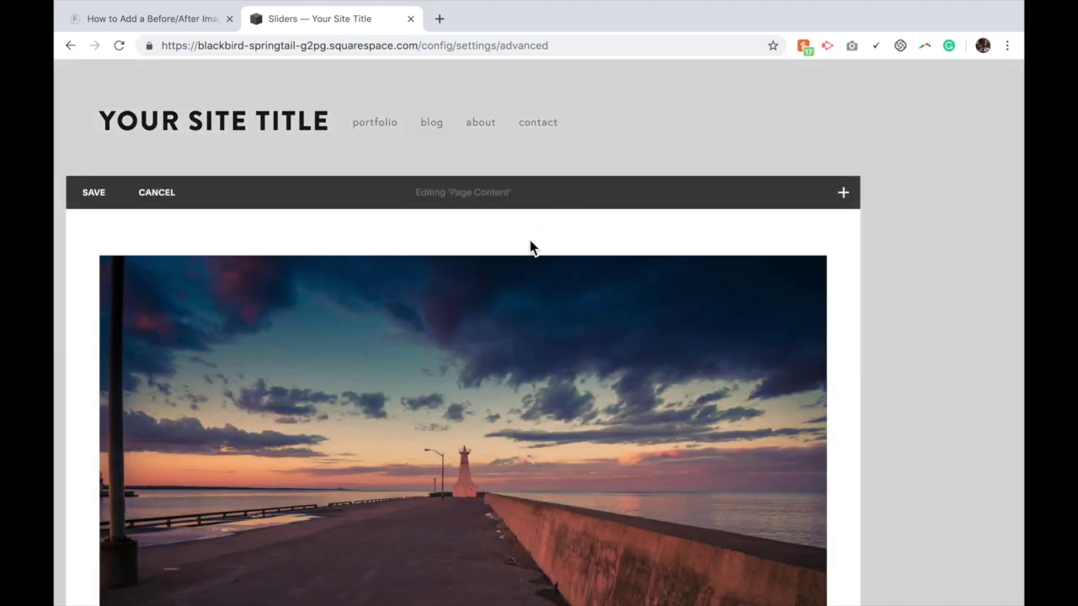
mouse_move(508, 277)
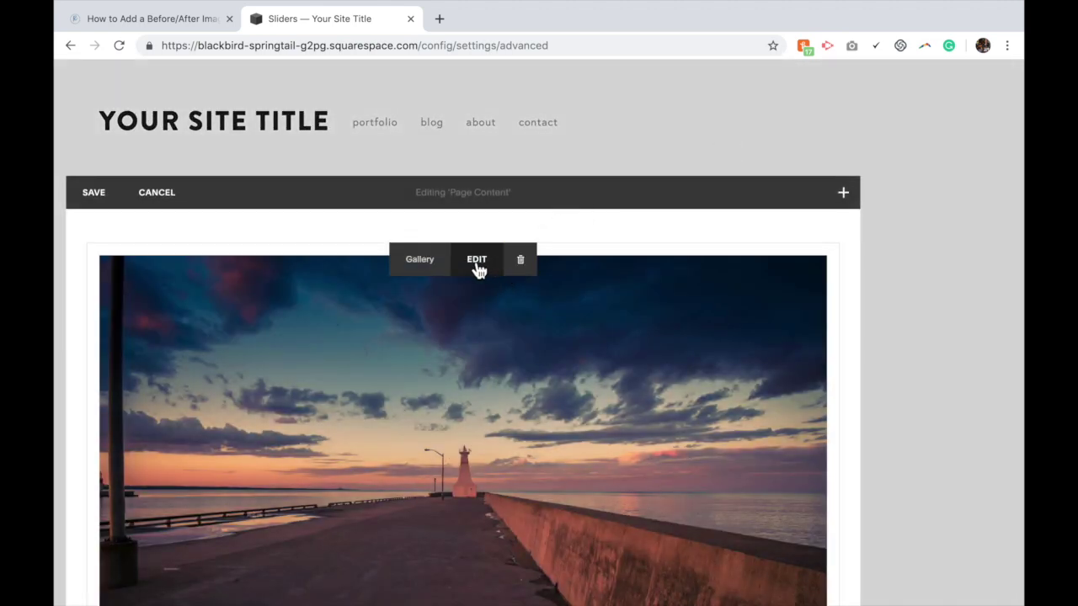
click(477, 261)
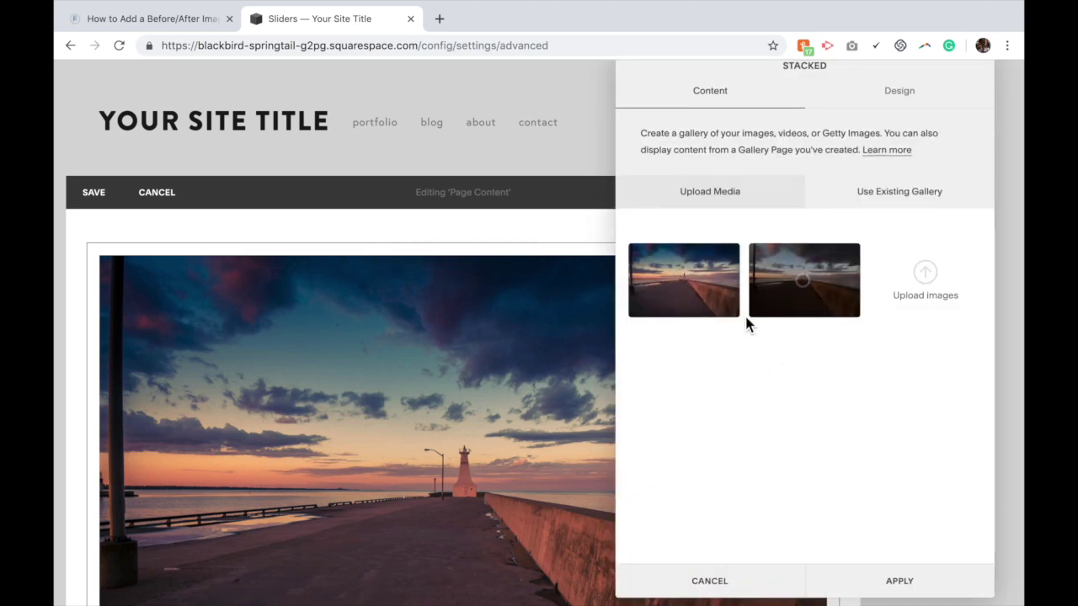
mouse_move(741, 283)
drag(640, 283, 804, 295)
click(721, 581)
click(95, 192)
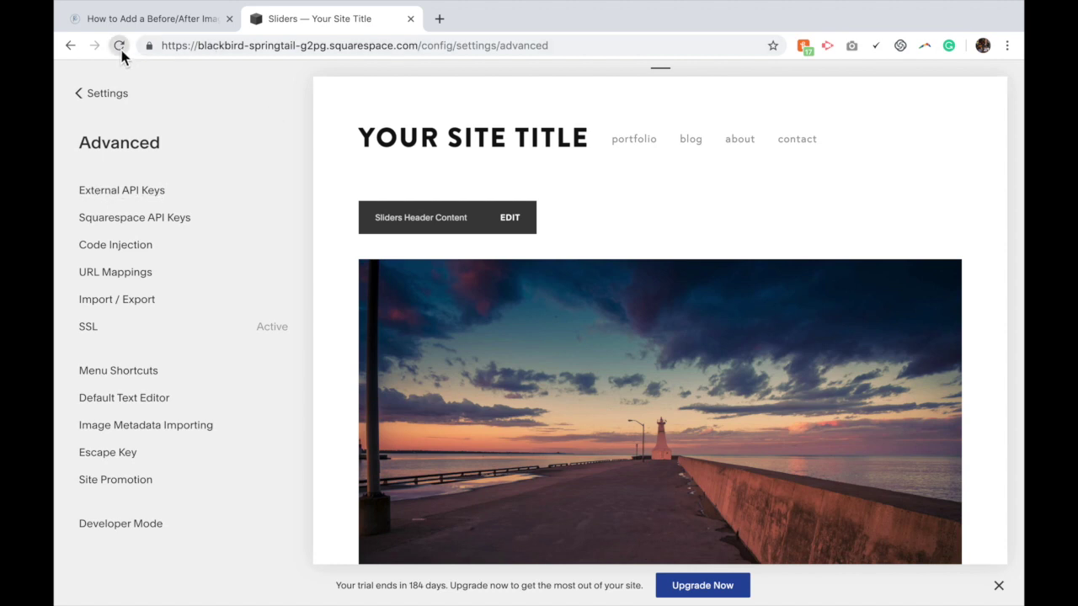
click(118, 45)
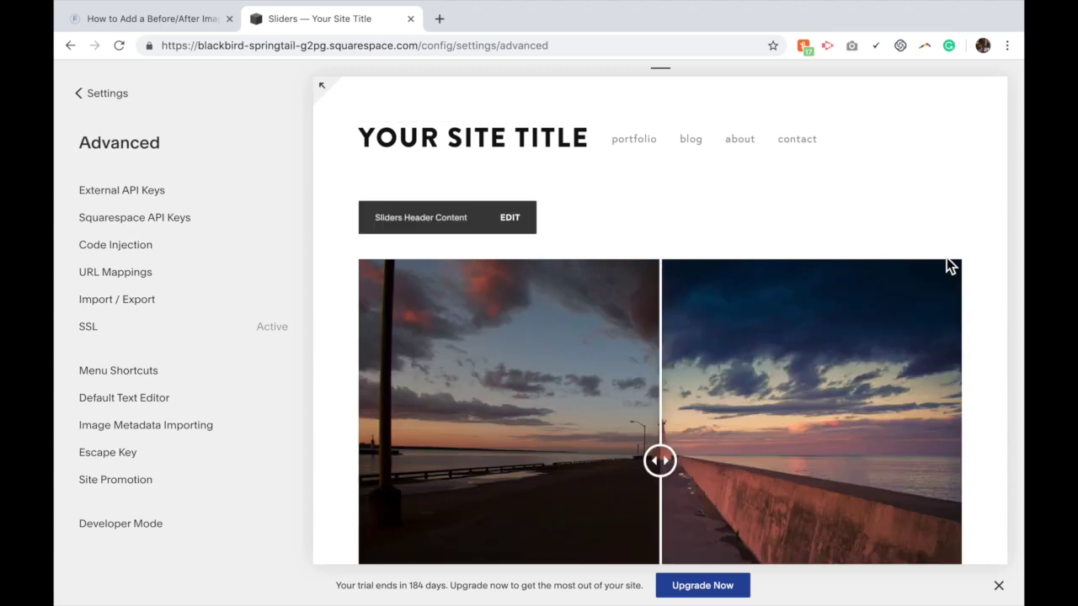
scroll(949, 264, down, 2)
scroll(946, 265, down, 1)
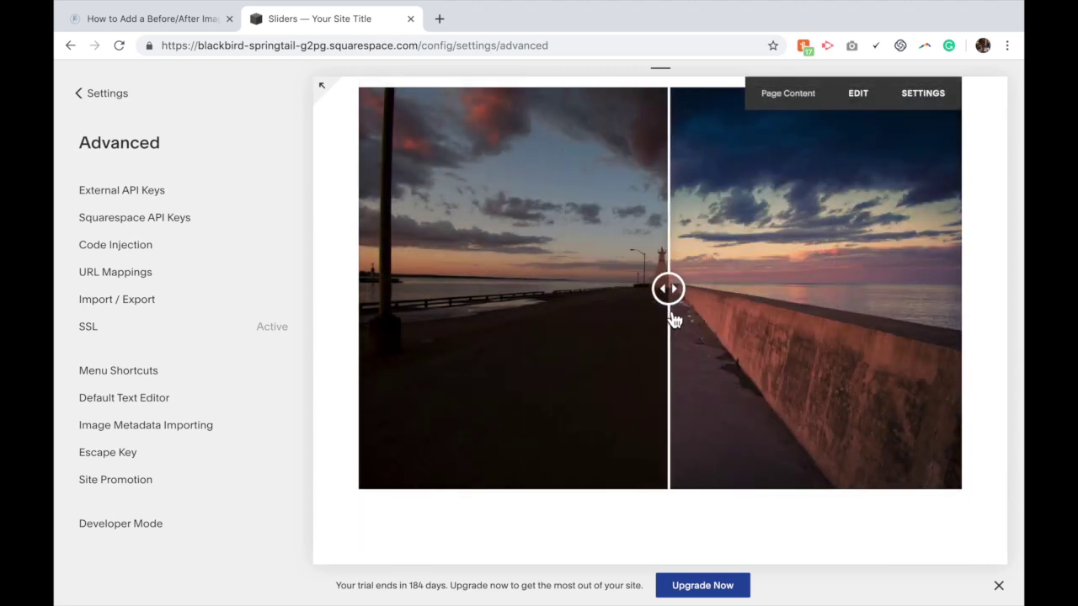
scroll(674, 315, up, 1)
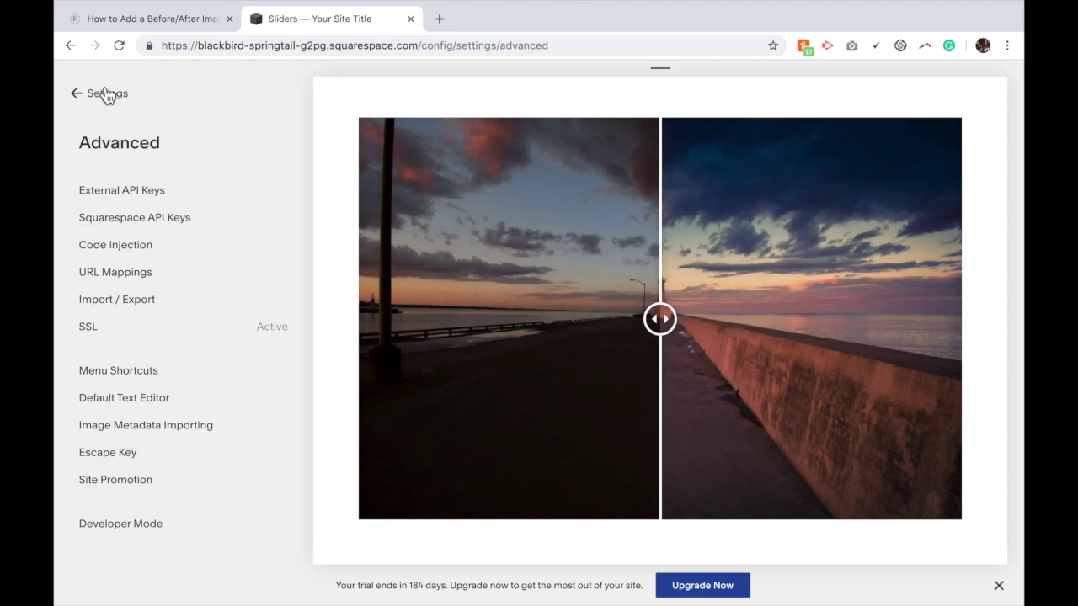
Step: Navigate from Advanced settings to Design > Custom CSS
click(106, 97)
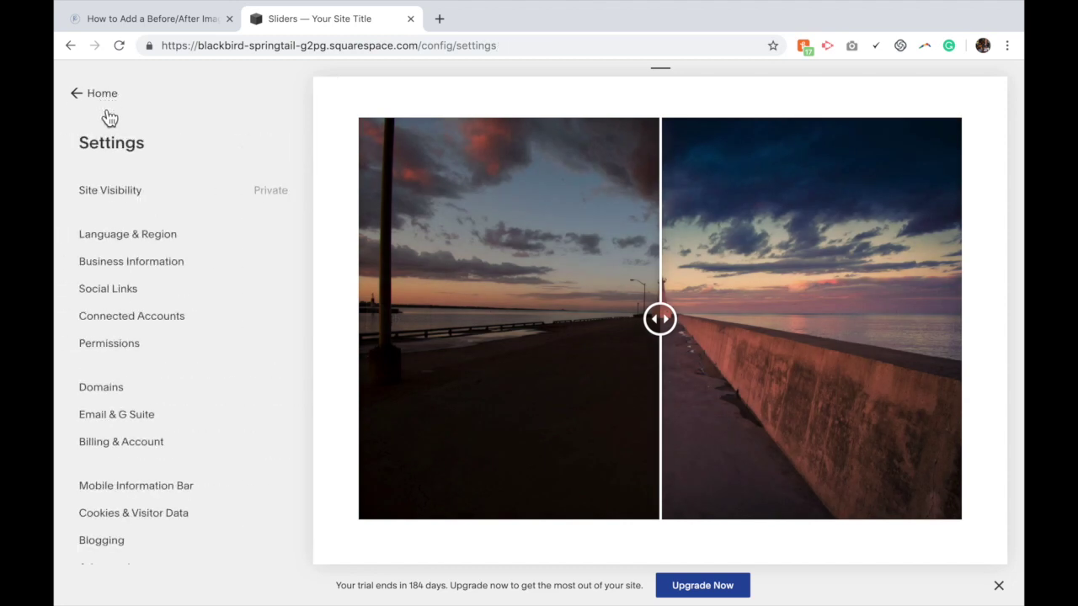
click(102, 99)
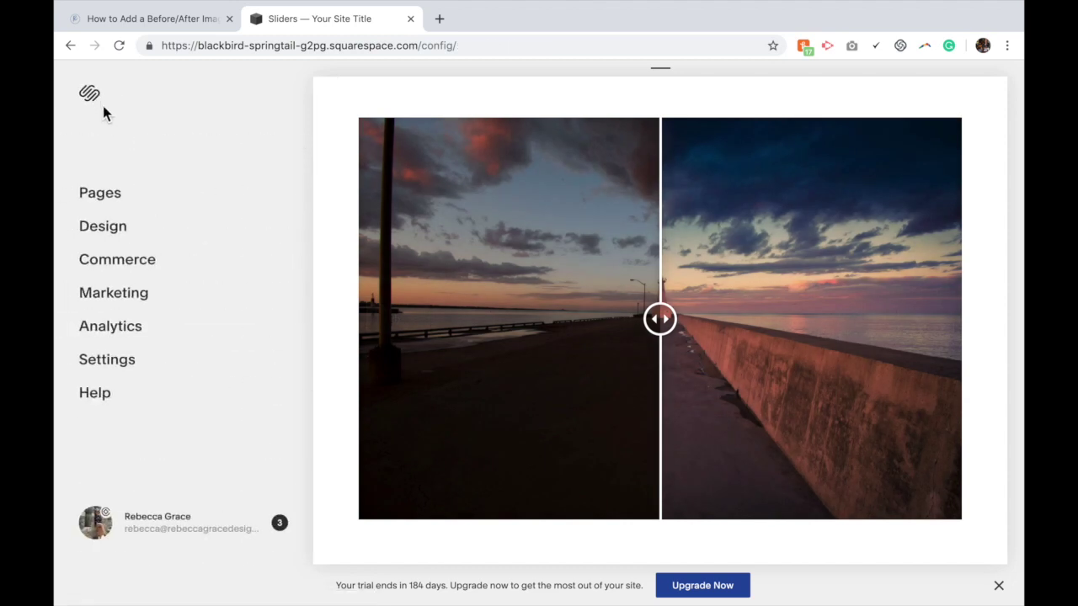
click(114, 240)
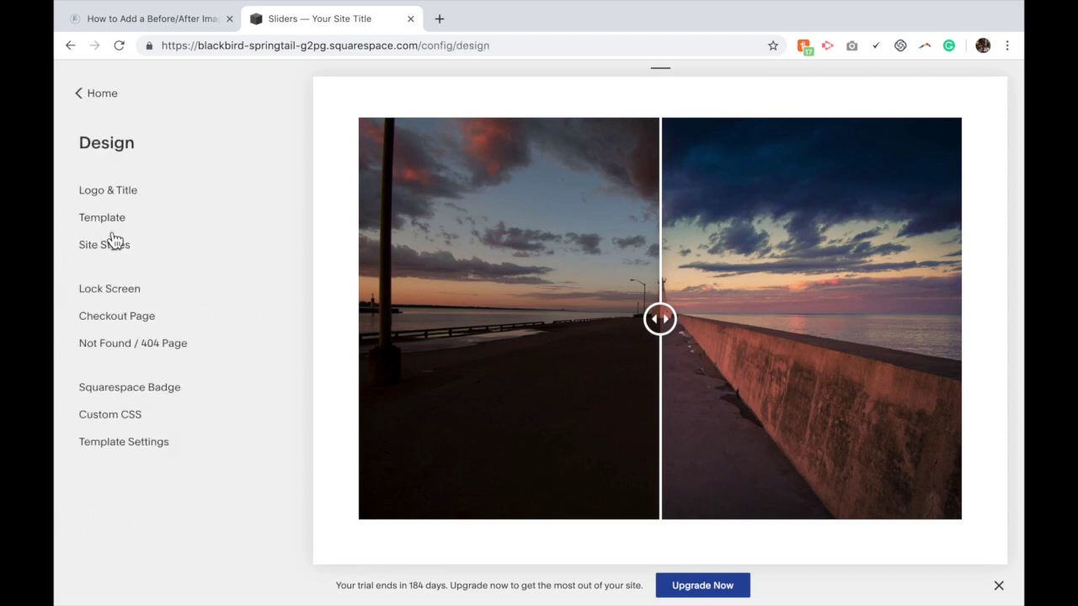
click(101, 417)
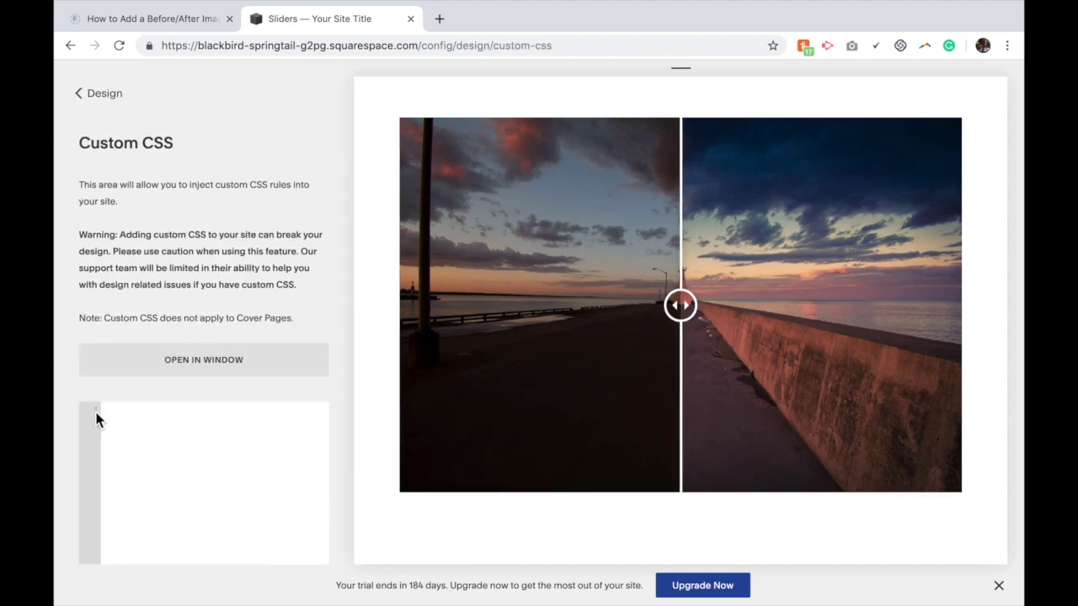
Step: Paste and save the Image Slider Overlay CSS hiding .rebeccagrace-overlay, then test the slider
click(179, 25)
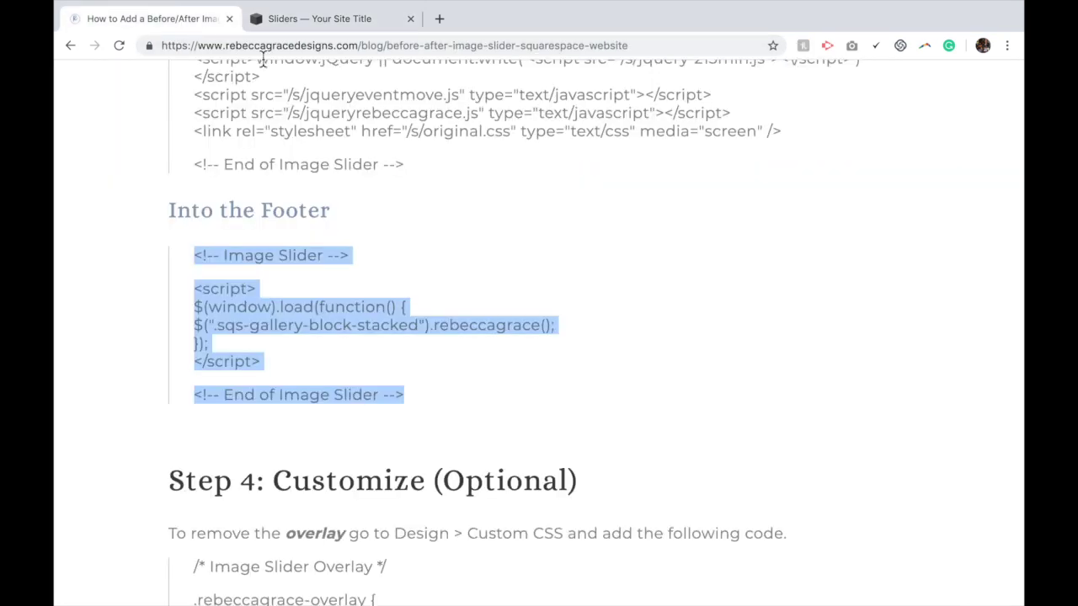
scroll(429, 321, down, 3)
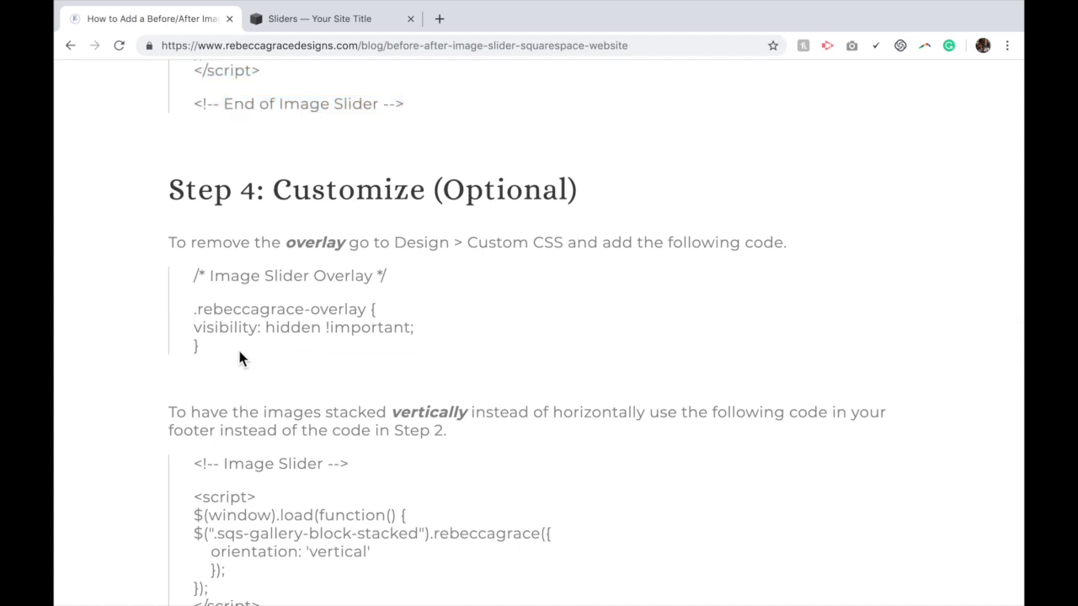
drag(237, 346, 186, 274)
key(ctrl+c)
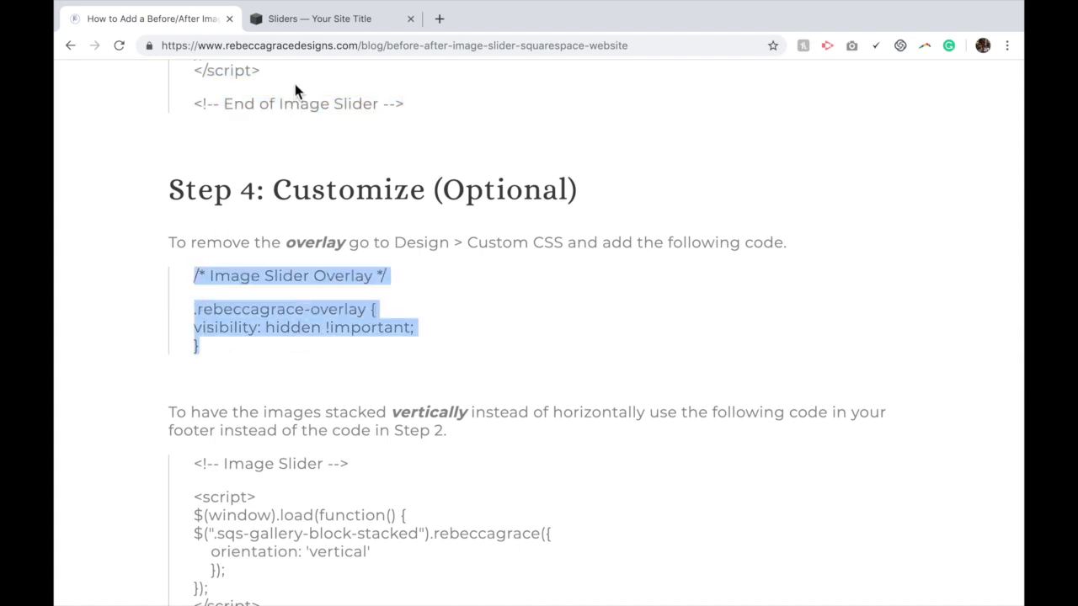
click(317, 26)
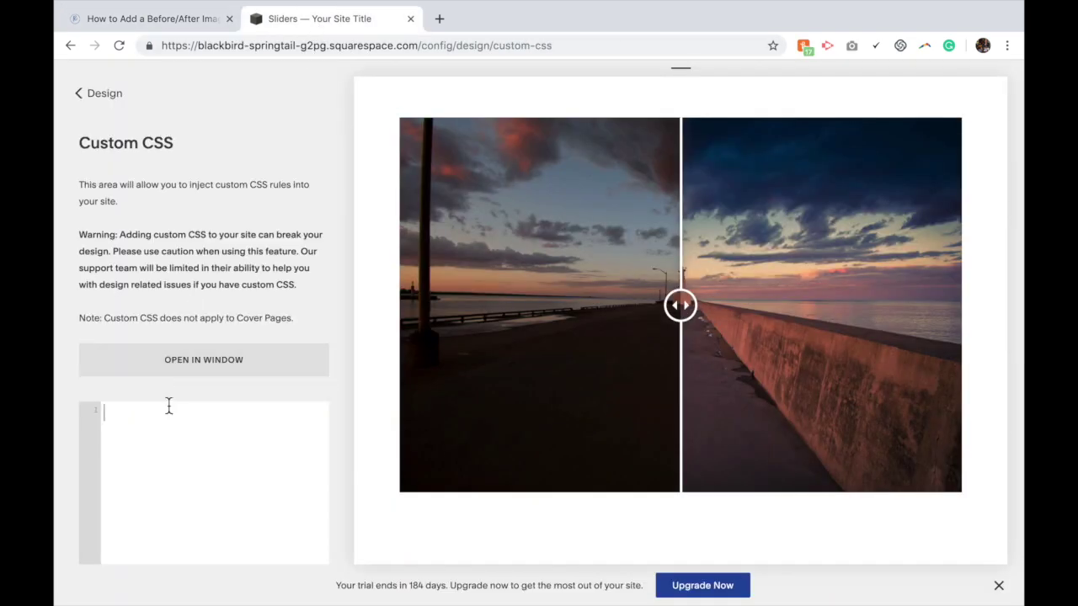
key(ctrl+v)
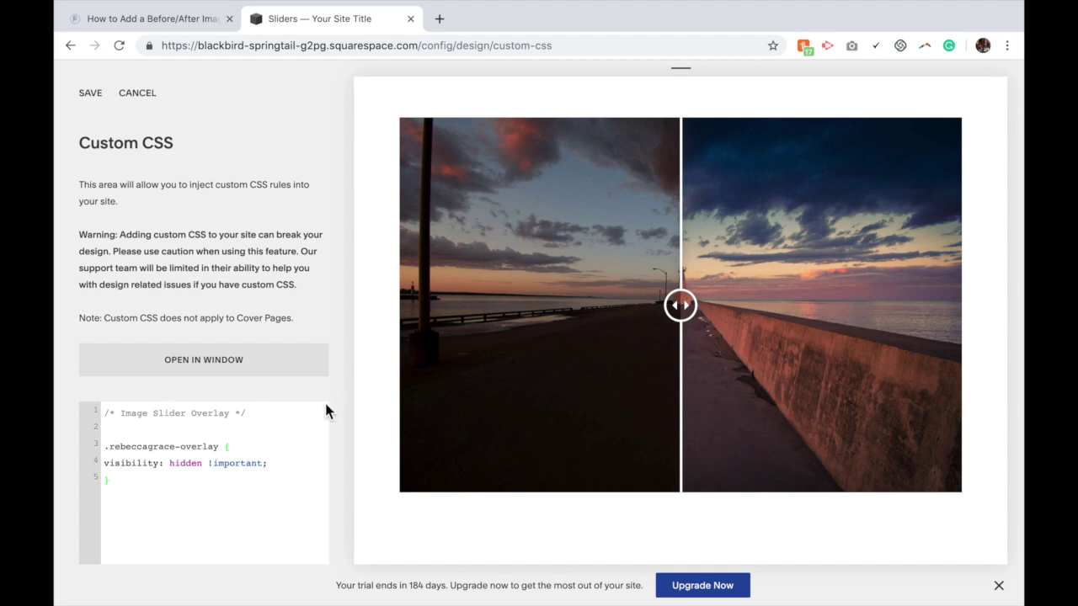
click(98, 101)
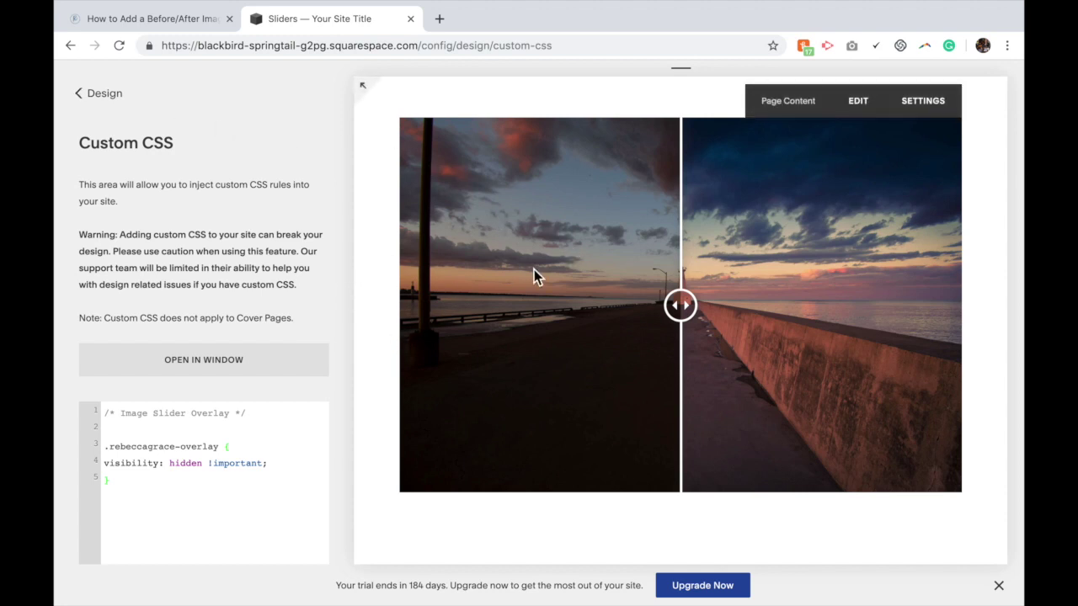
mouse_move(679, 305)
mouse_down()
mouse_move(825, 309)
mouse_move(522, 322)
mouse_move(750, 308)
mouse_move(689, 311)
mouse_up()
Step: Delete all the overlay CSS and save the empty Custom CSS
drag(126, 494, 102, 408)
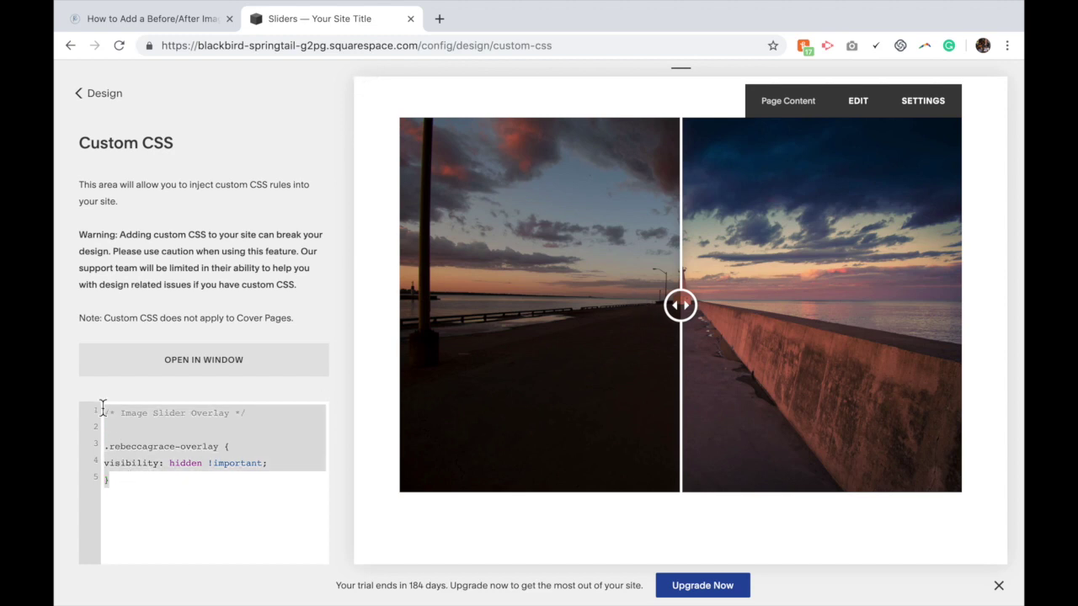
key(BackSpace)
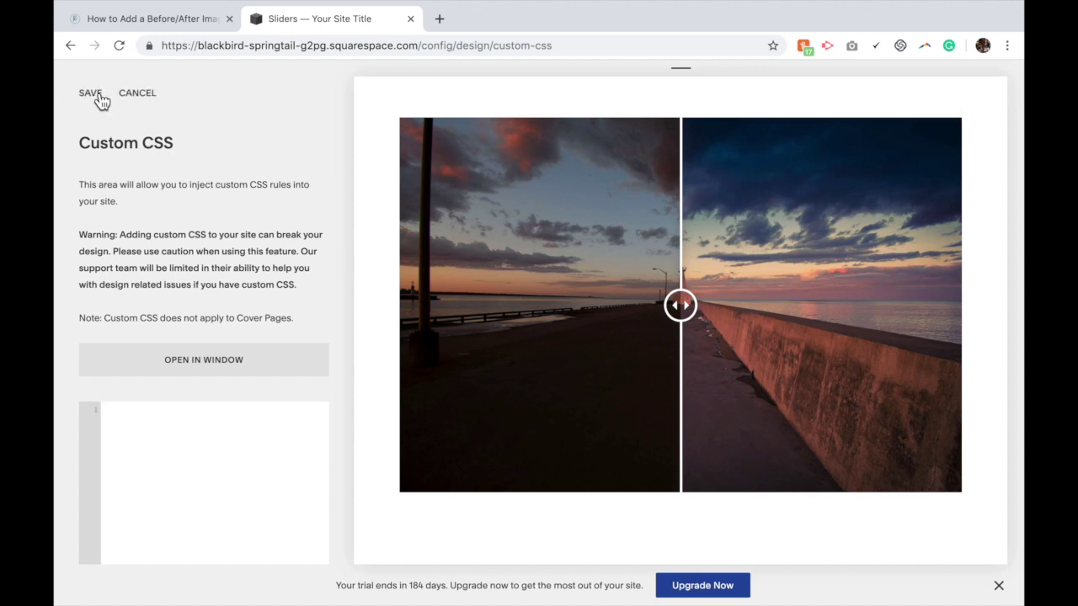
click(99, 95)
click(101, 96)
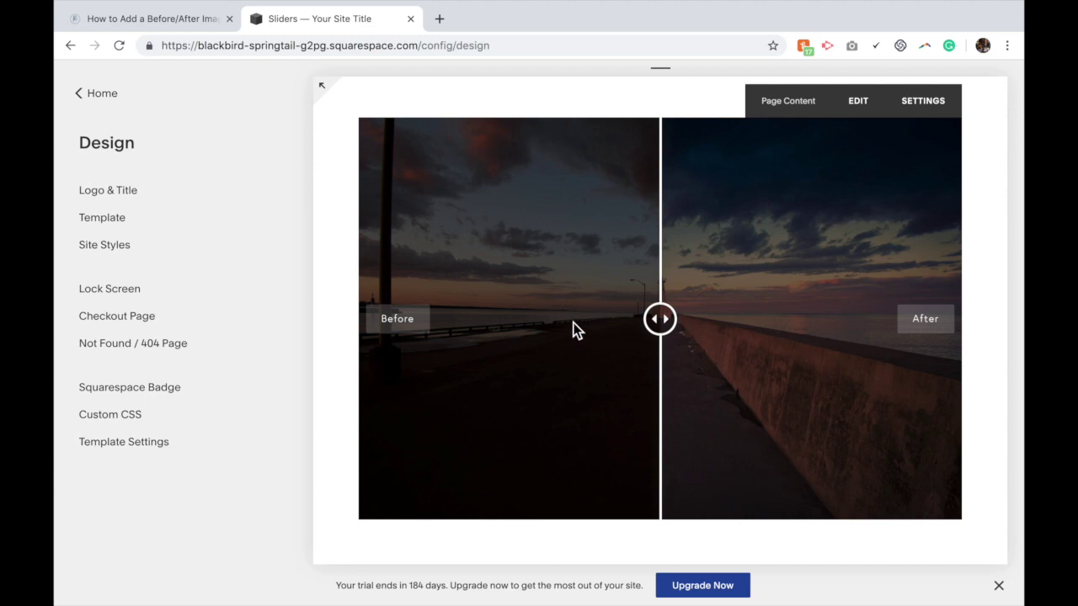
Step: Select the vertical-orientation footer code block on the tutorial page
click(168, 19)
scroll(407, 268, down, 1)
scroll(407, 267, down, 5)
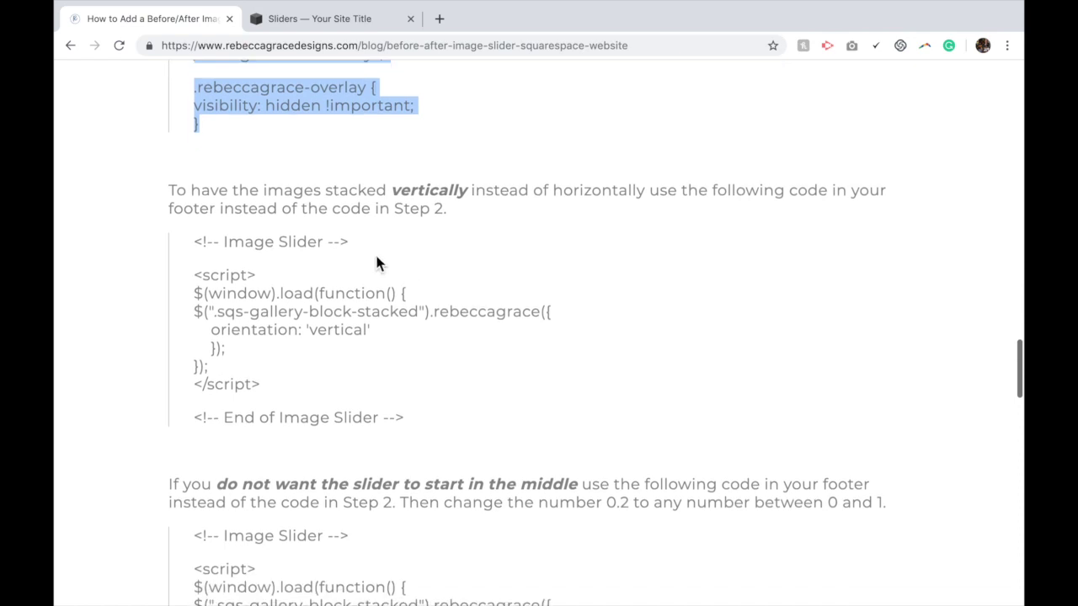
drag(416, 417, 191, 244)
key(ctrl+c)
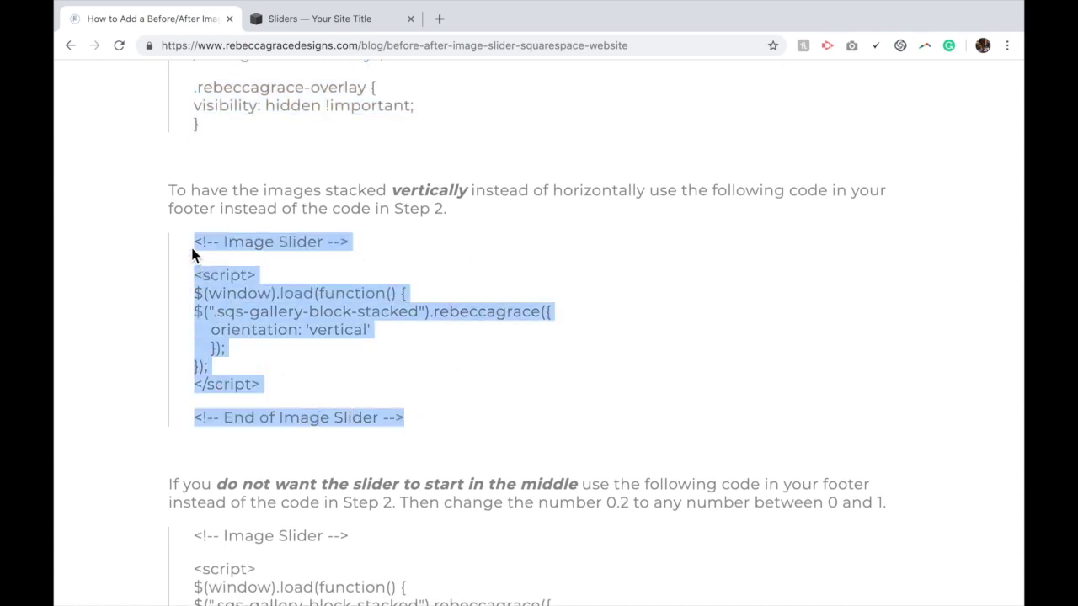
Step: Navigate to Settings > Advanced > Code Injection
click(308, 20)
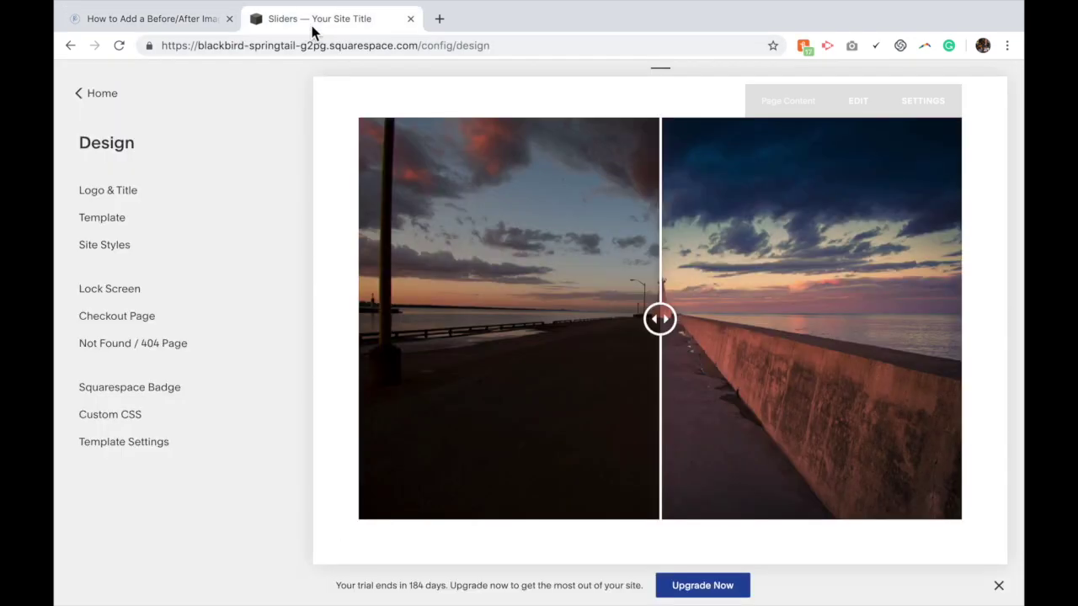
click(108, 92)
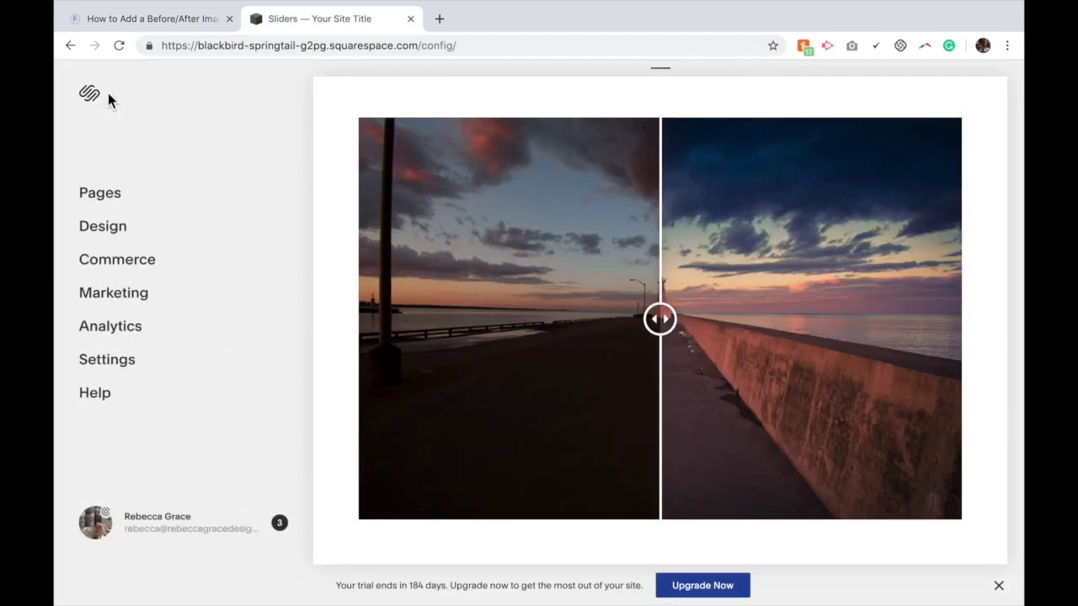
click(113, 367)
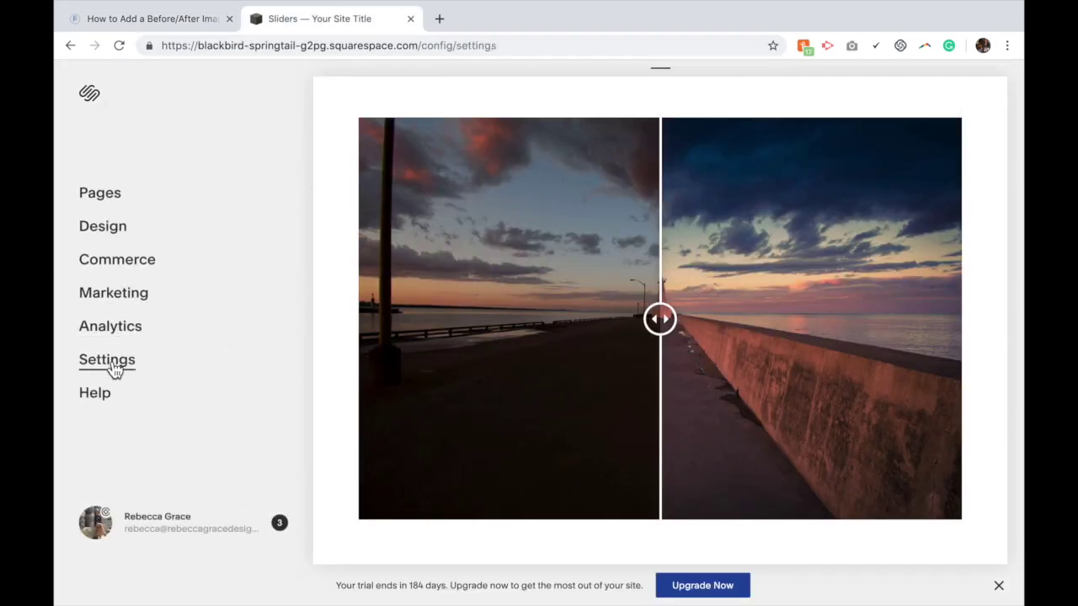
scroll(111, 368, down, 2)
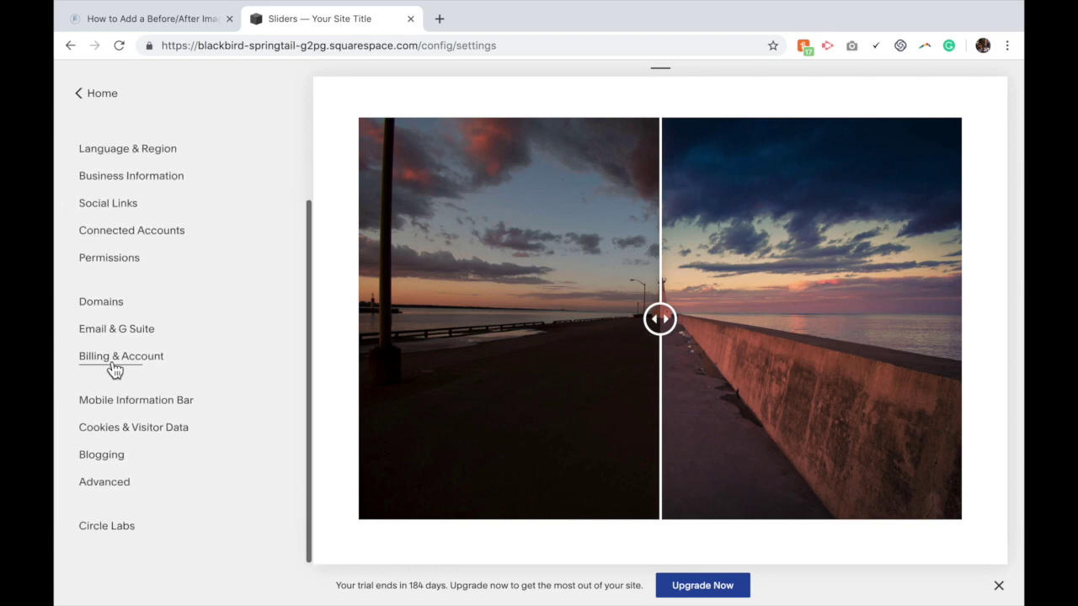
click(117, 494)
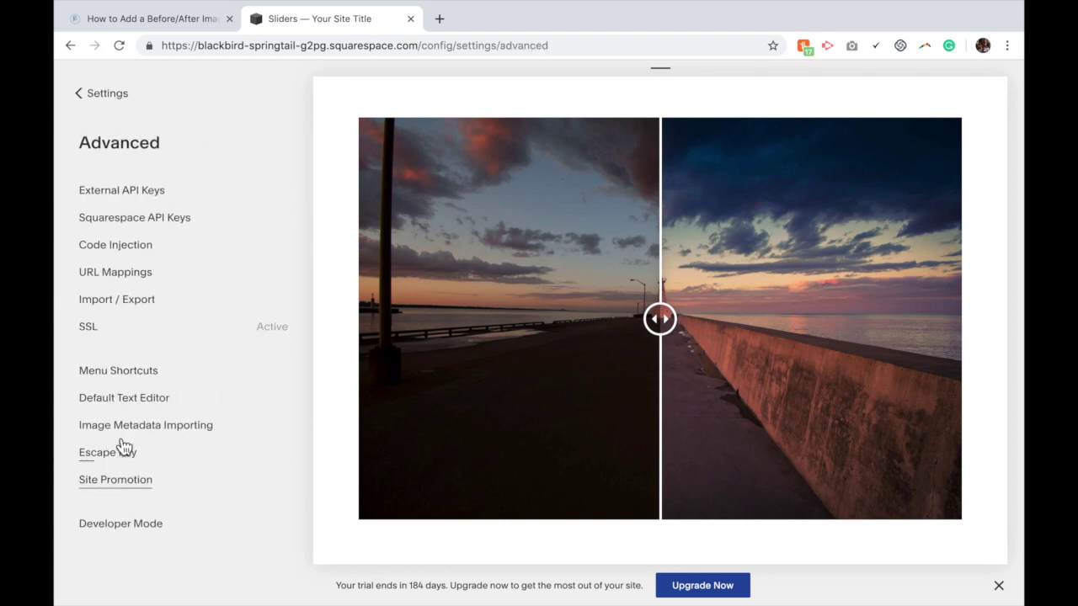
click(133, 246)
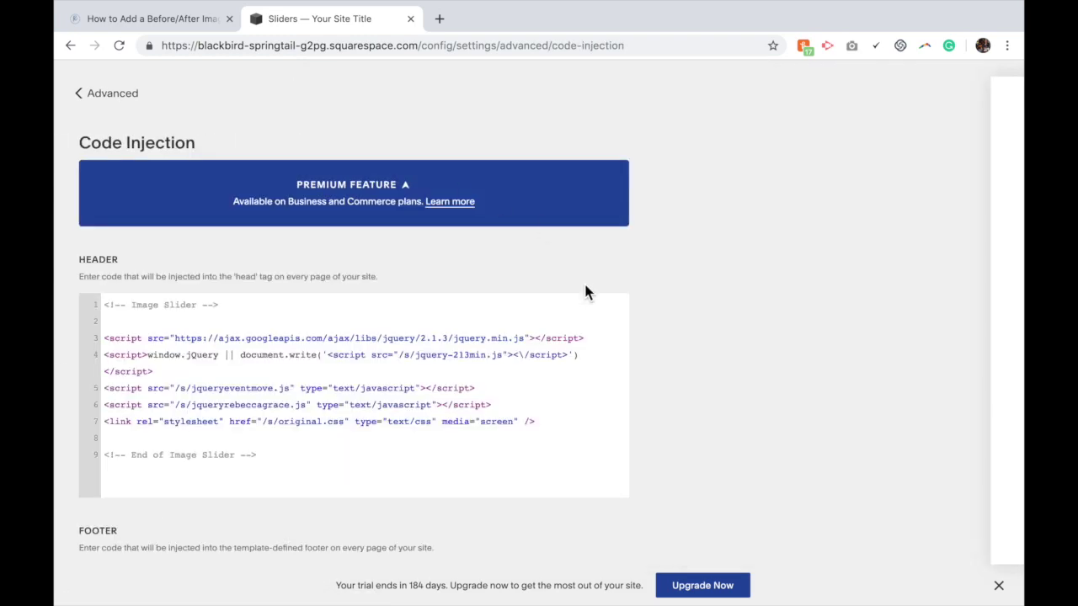
Step: Replace the Footer code with the orientation: 'vertical' snippet and save
scroll(650, 368, down, 3)
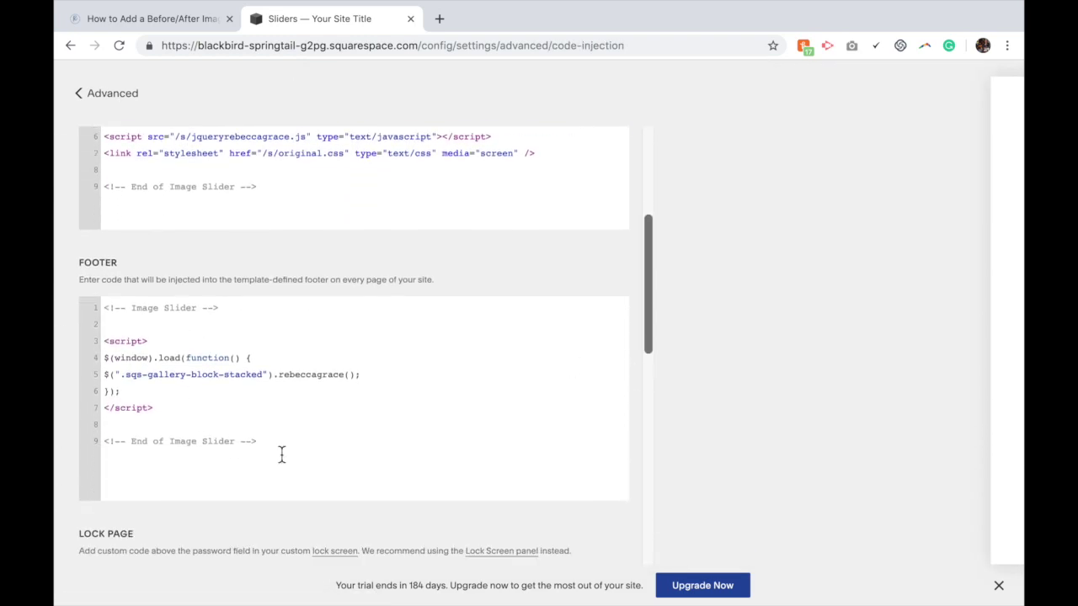
click(242, 432)
key(ctrl+a)
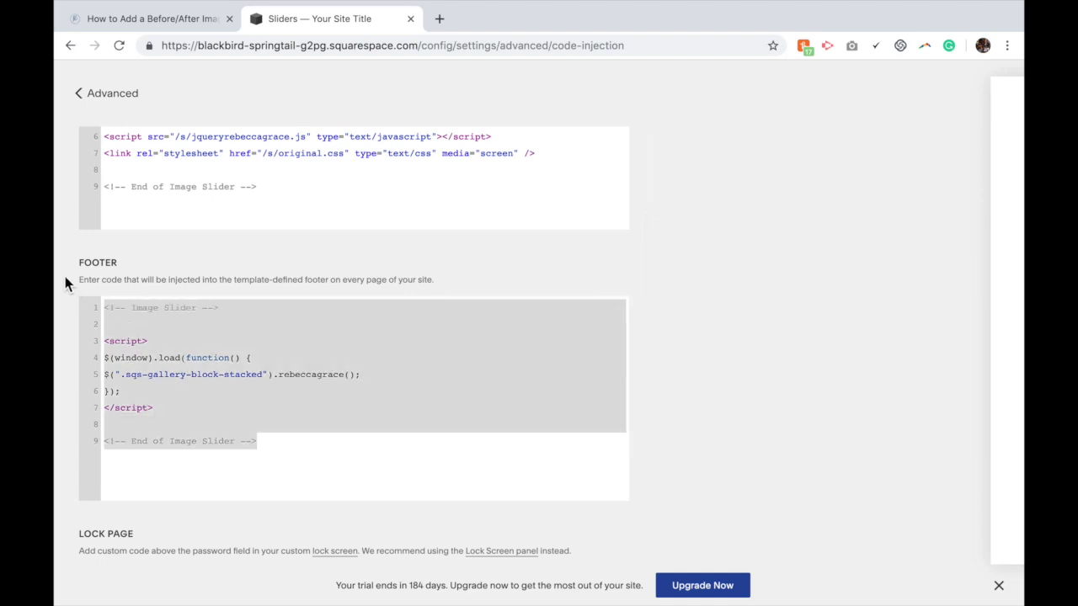
key(ctrl+v)
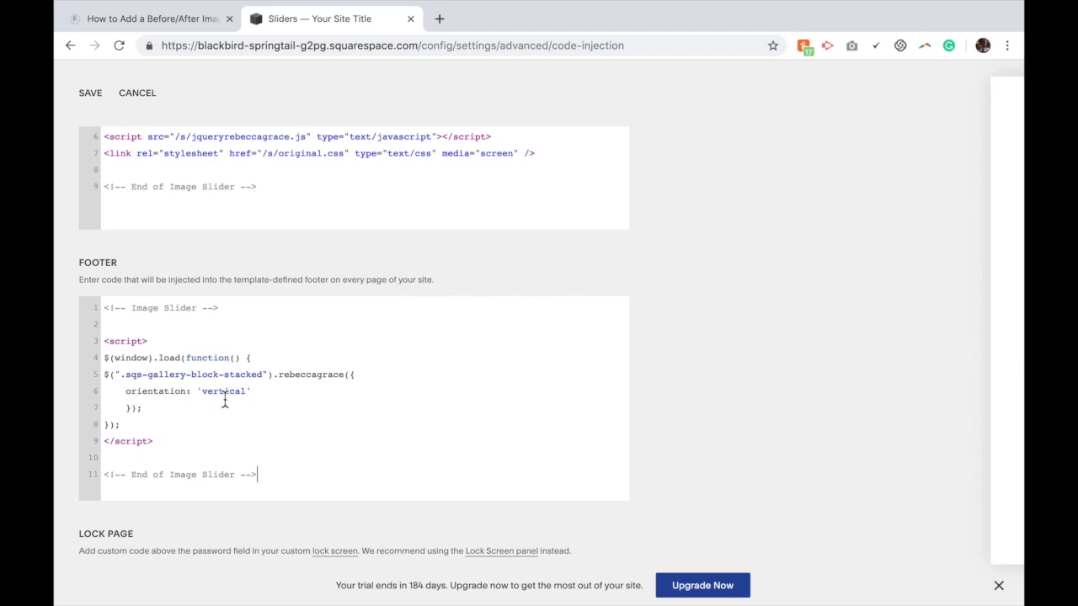
click(90, 93)
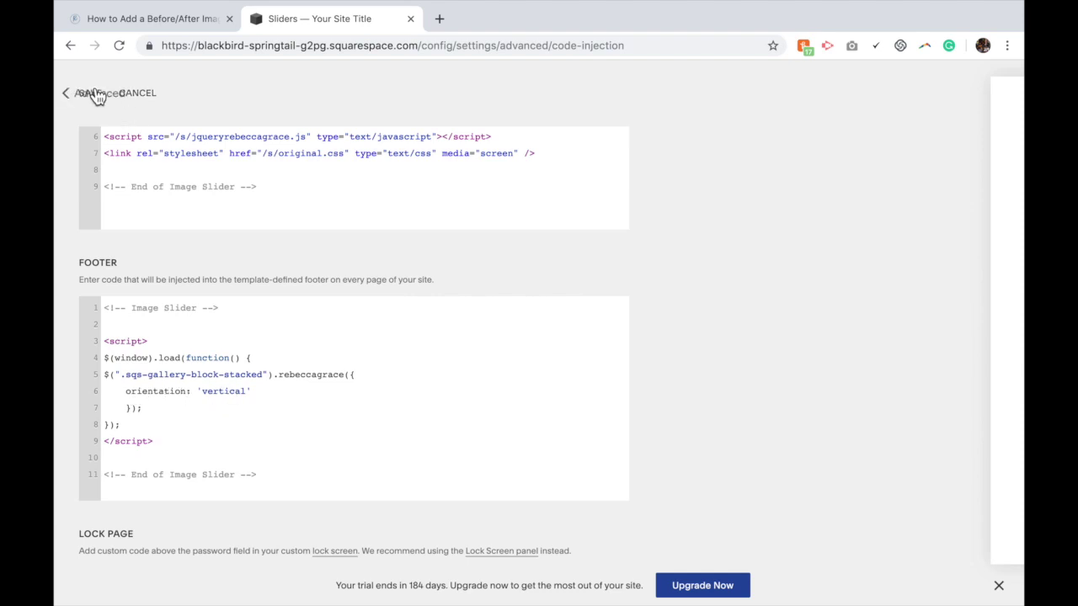
Step: Drag the preview divider up and down to confirm the vertical top/bottom split
click(113, 94)
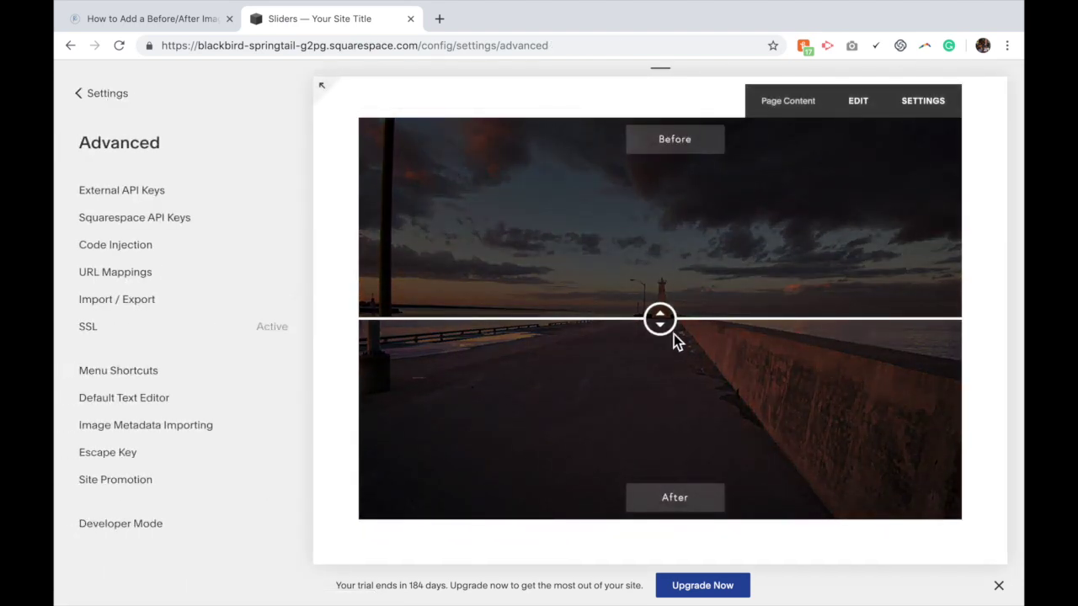
drag(670, 388, 680, 309)
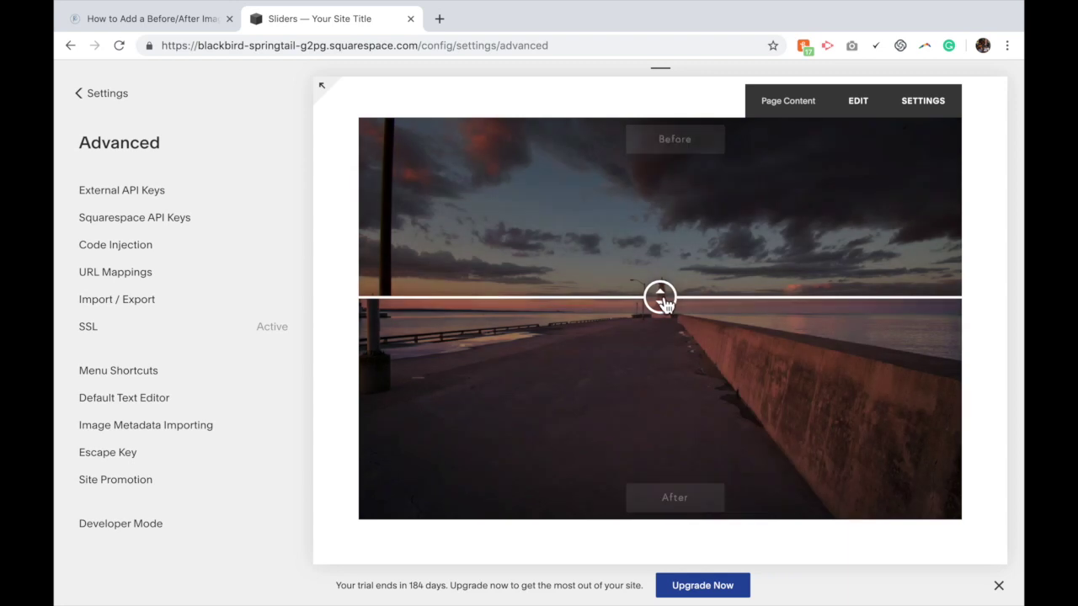
drag(658, 299, 677, 319)
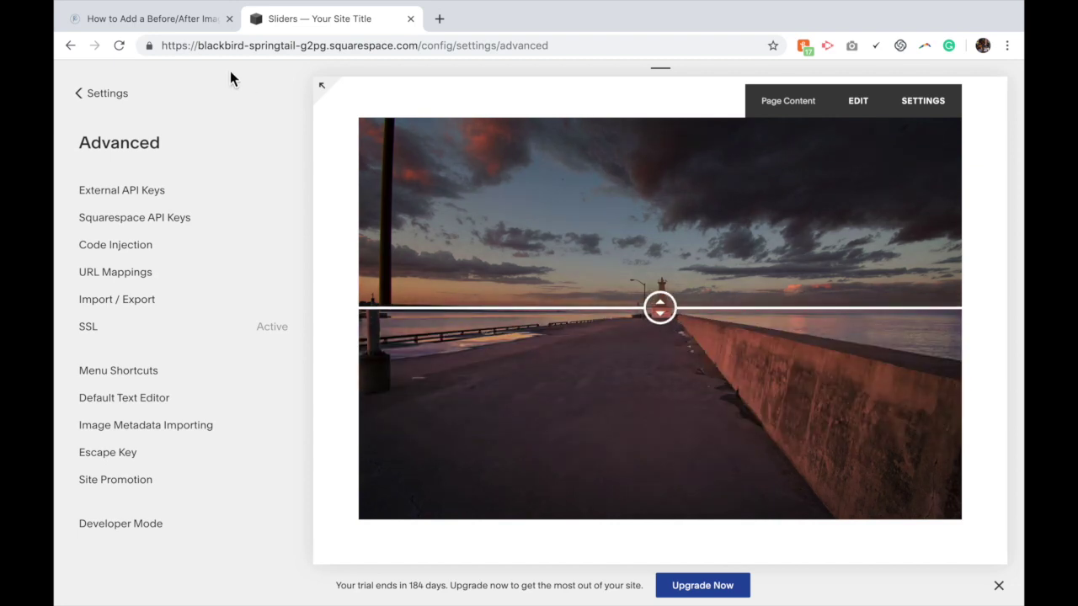
Step: Replace the Footer code with the tutorial's default_offset_pct: 0.2 snippet and save
click(189, 22)
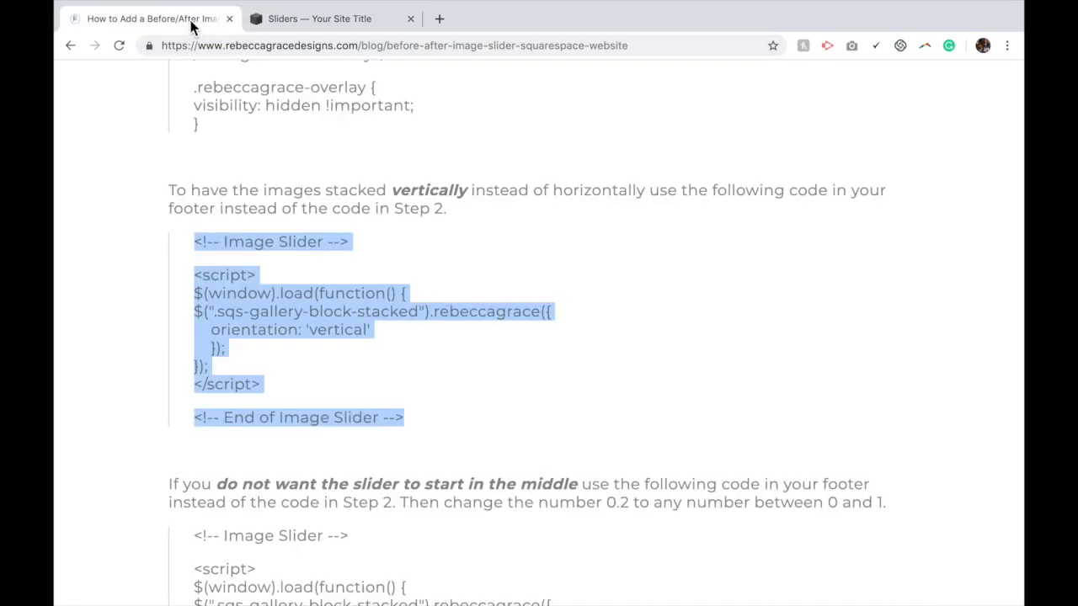
scroll(417, 431, down, 3)
drag(429, 465, 189, 276)
key(ctrl+c)
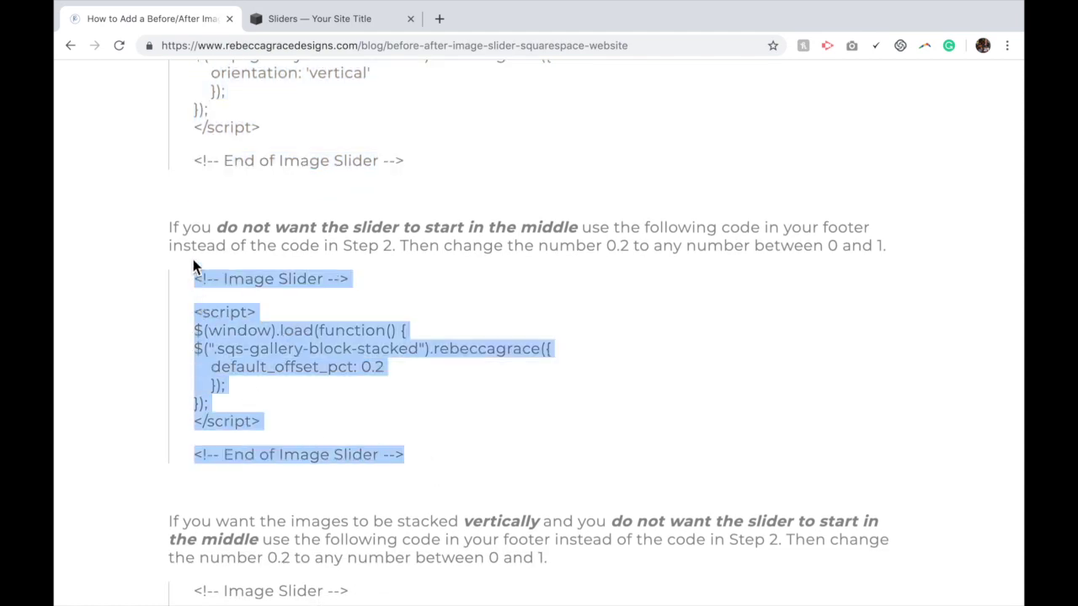
click(298, 20)
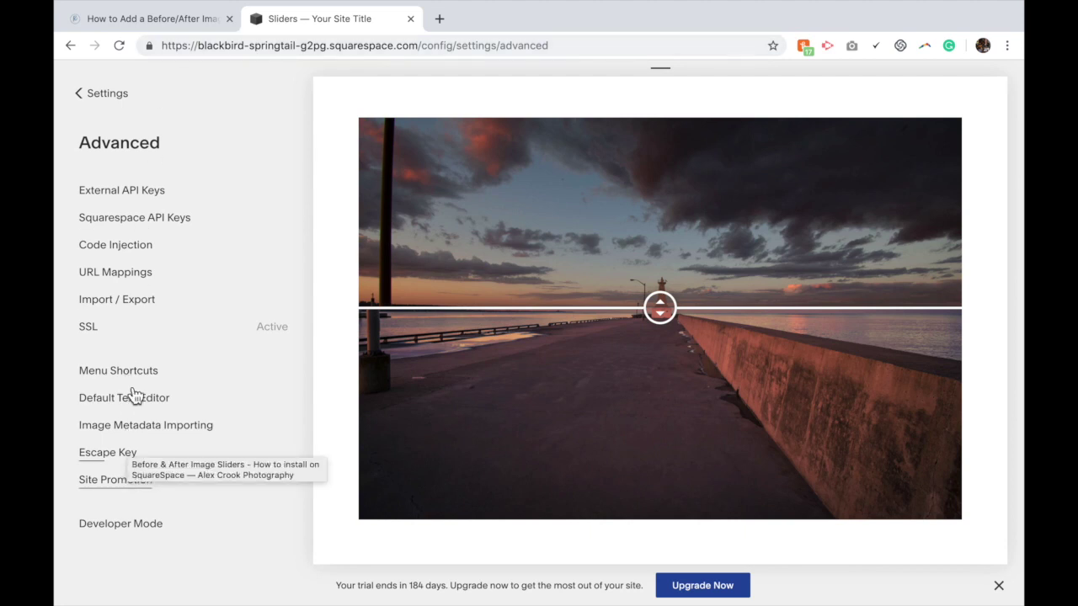
click(151, 254)
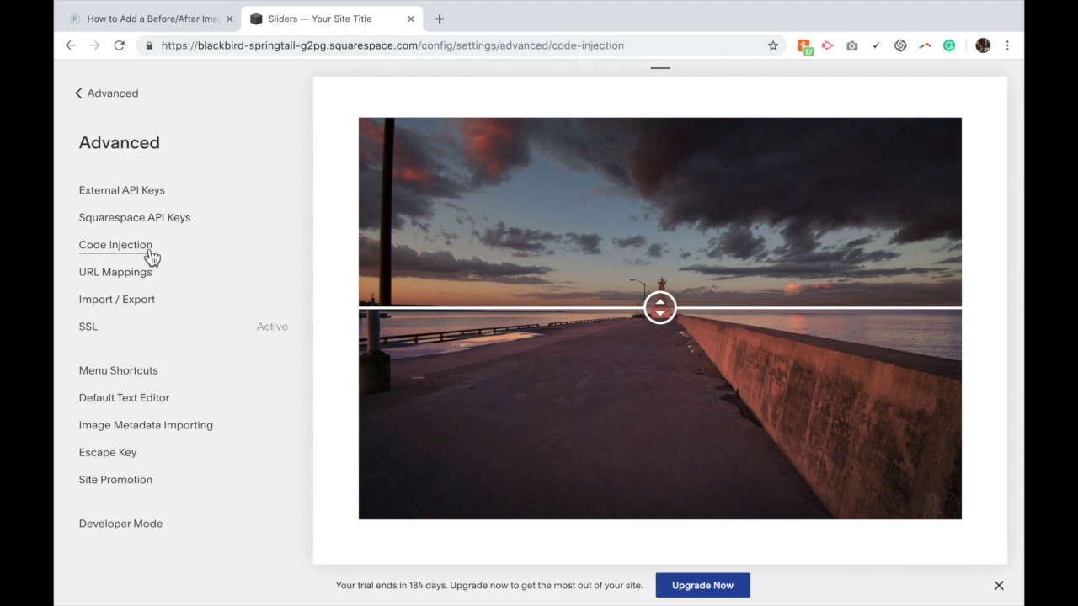
scroll(647, 503, down, 4)
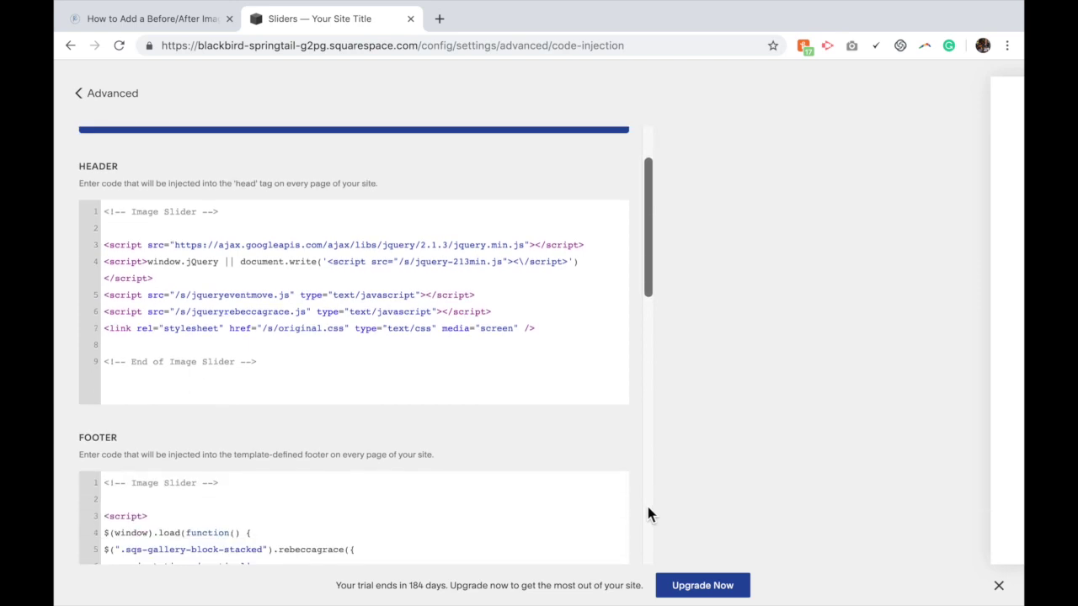
drag(292, 473, 104, 289)
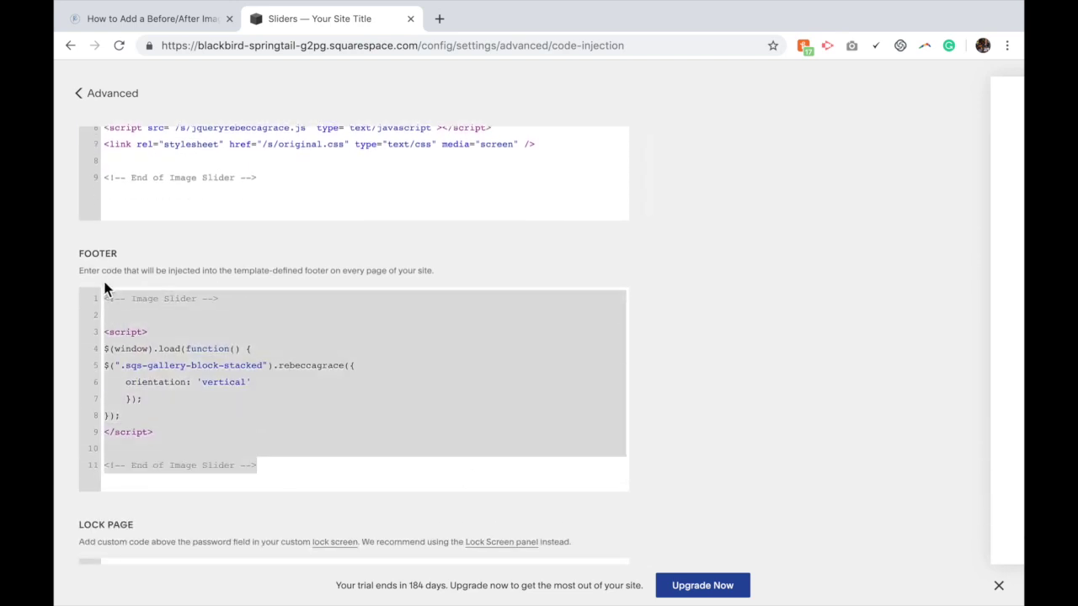
key(ctrl+v)
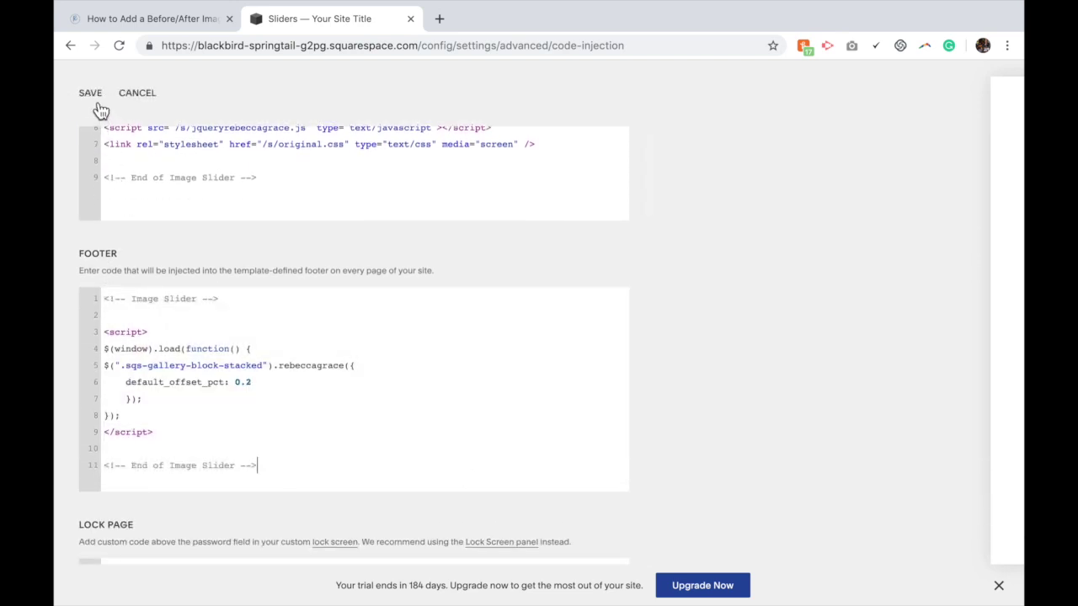
click(90, 94)
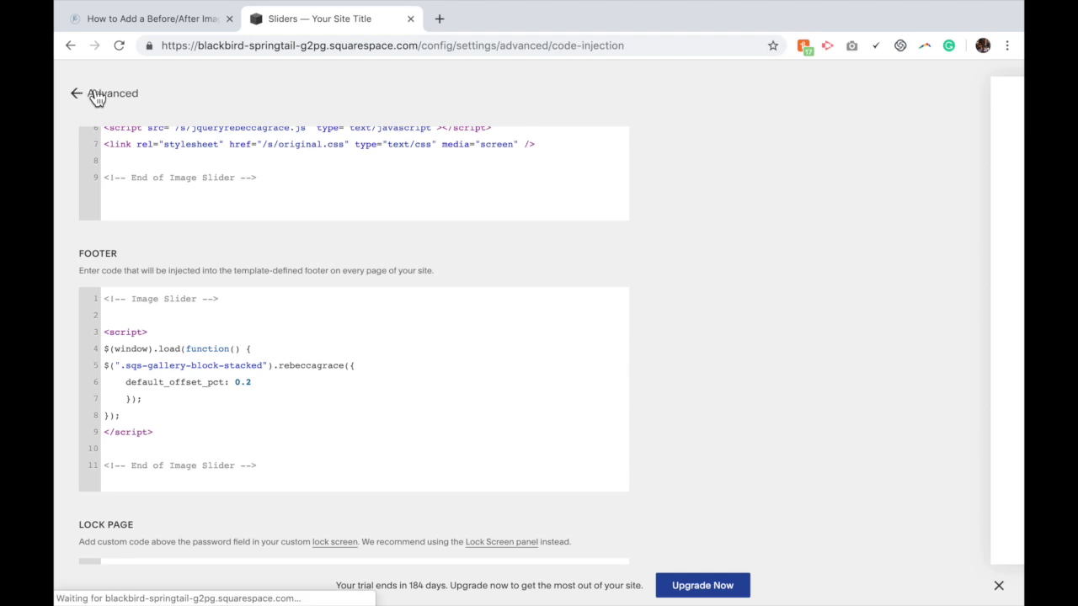
click(79, 96)
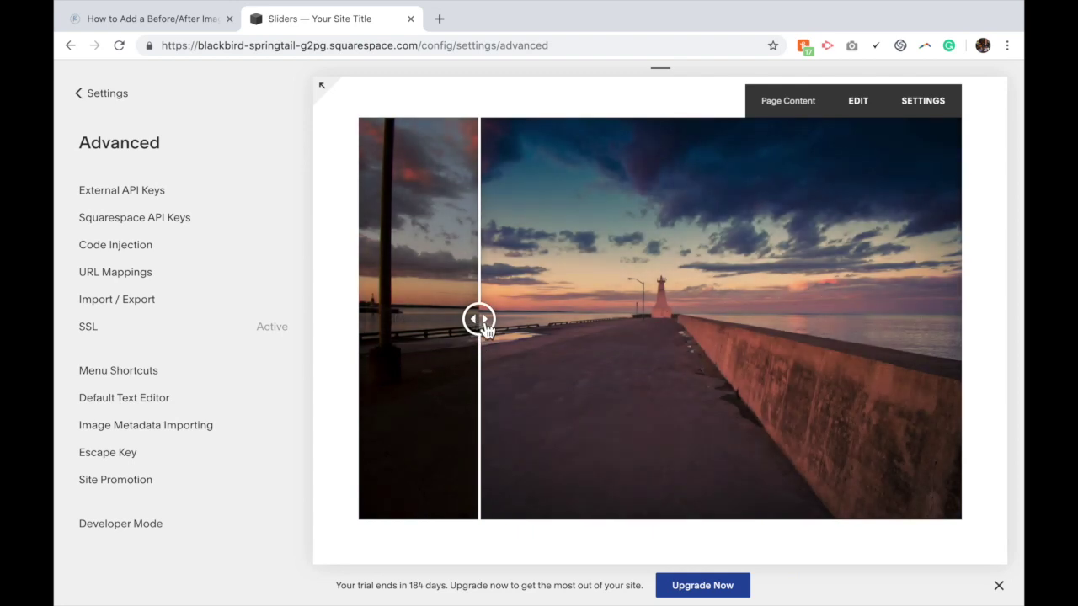
Step: After testing the slider, change default_offset_pct from 0.2 to 0.7 in the Footer and save
mouse_move(484, 320)
mouse_down()
mouse_move(868, 320)
mouse_move(671, 337)
mouse_move(510, 337)
mouse_move(486, 327)
mouse_up()
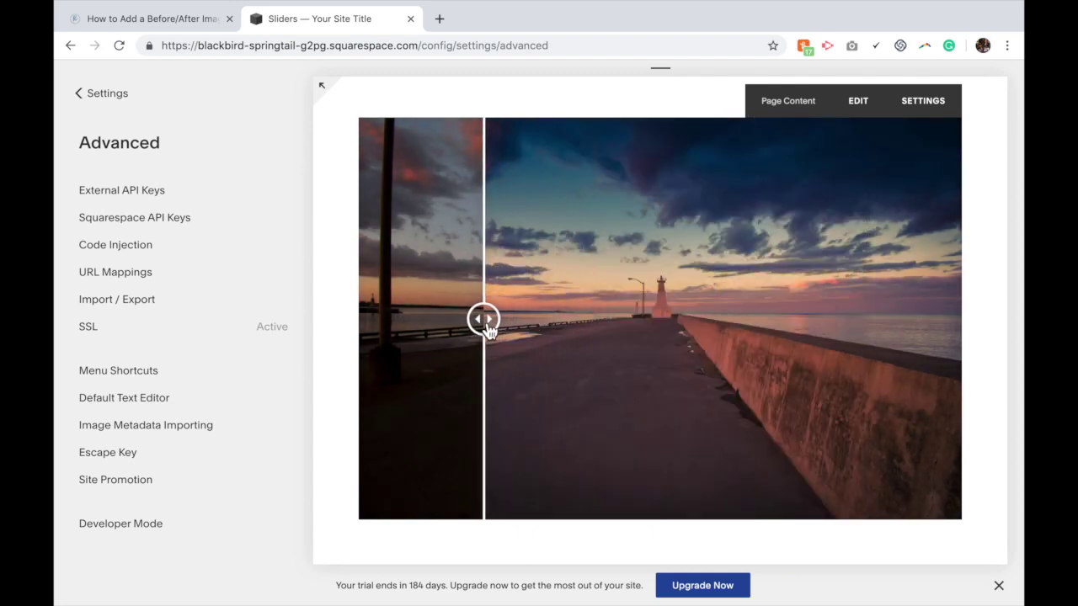
click(140, 249)
scroll(316, 348, down, 1)
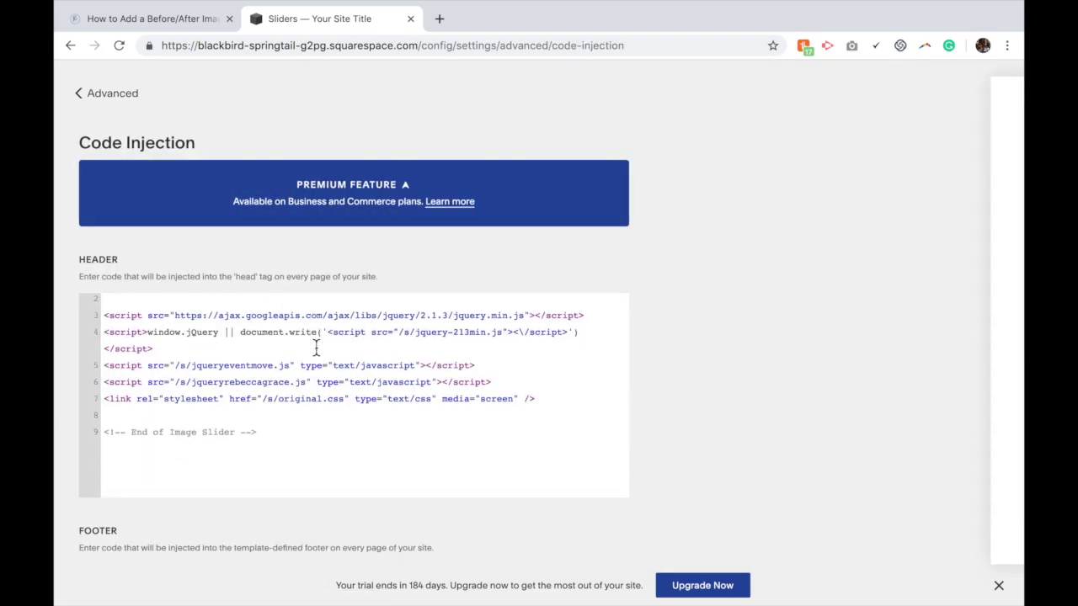
scroll(652, 406, down, 4)
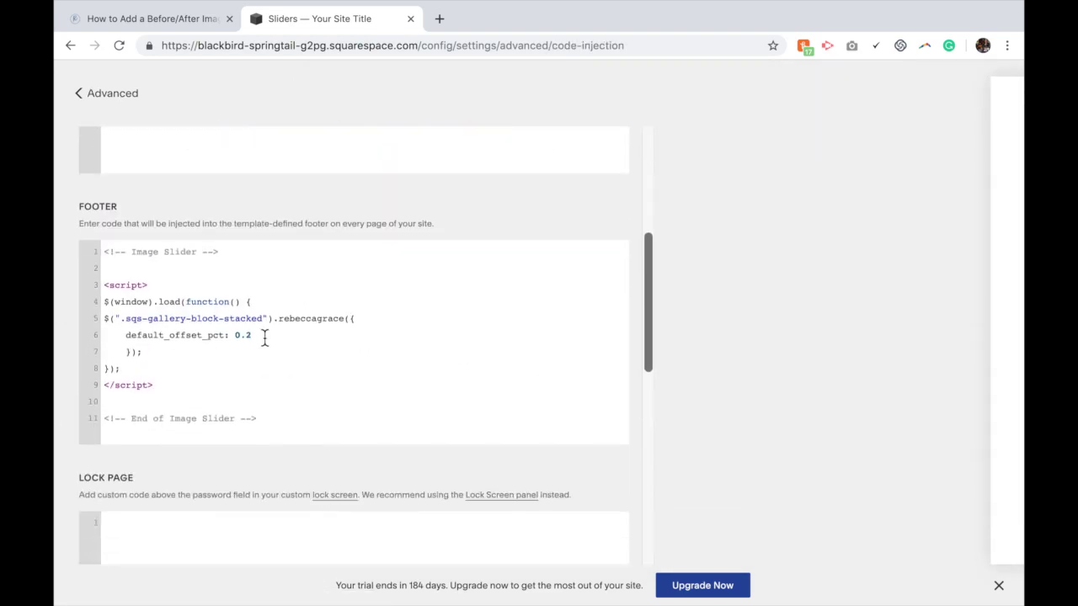
click(261, 337)
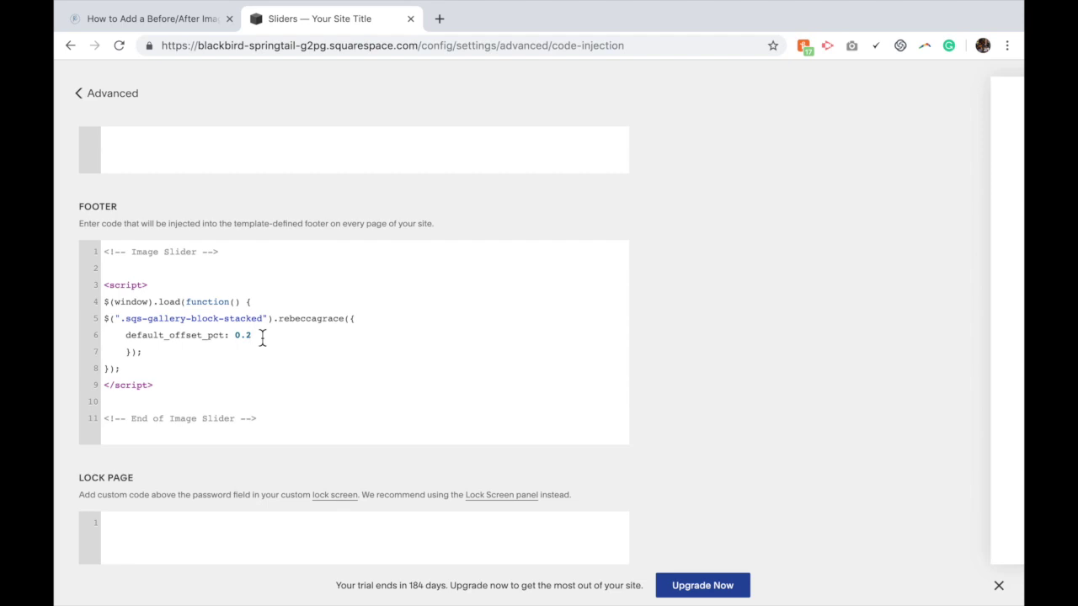
key(BackSpace)
click(97, 96)
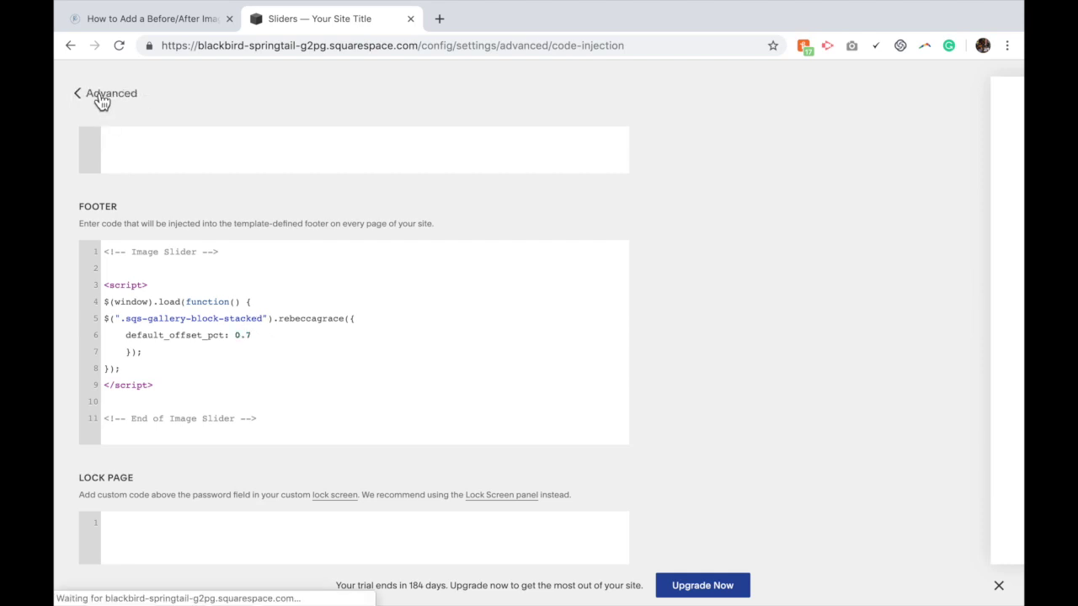
click(100, 99)
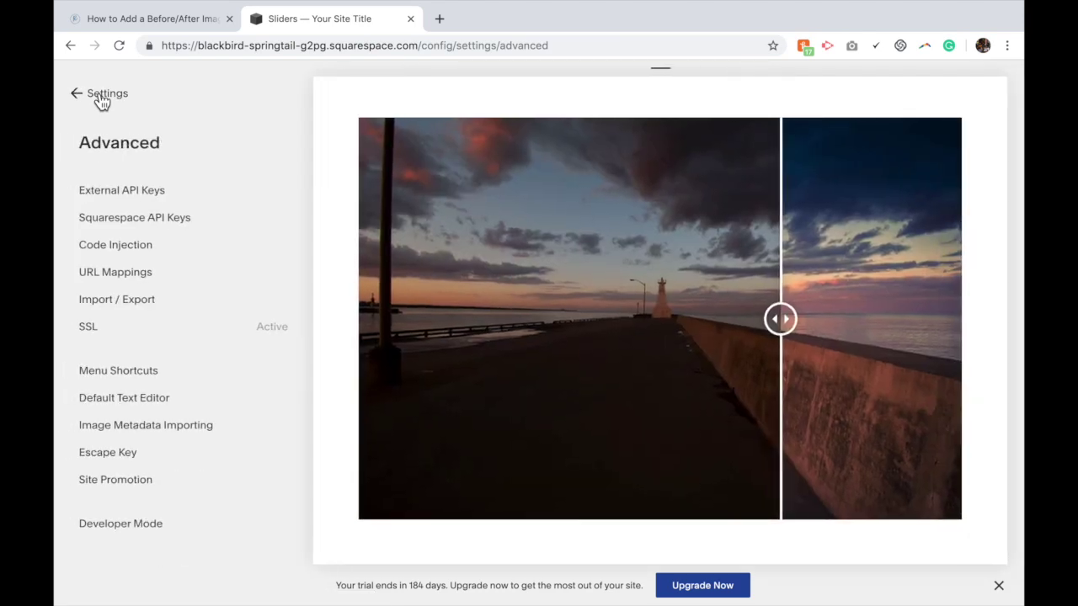
Step: Check the preview divider starting about 70% across, then go back to the tutorial blog post
mouse_move(648, 120)
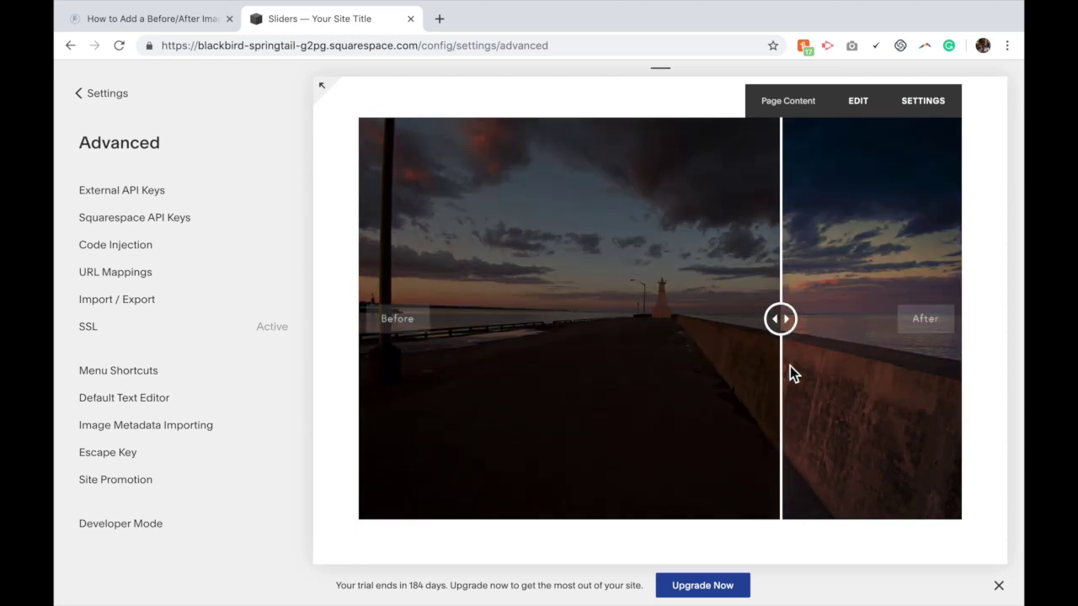
click(191, 26)
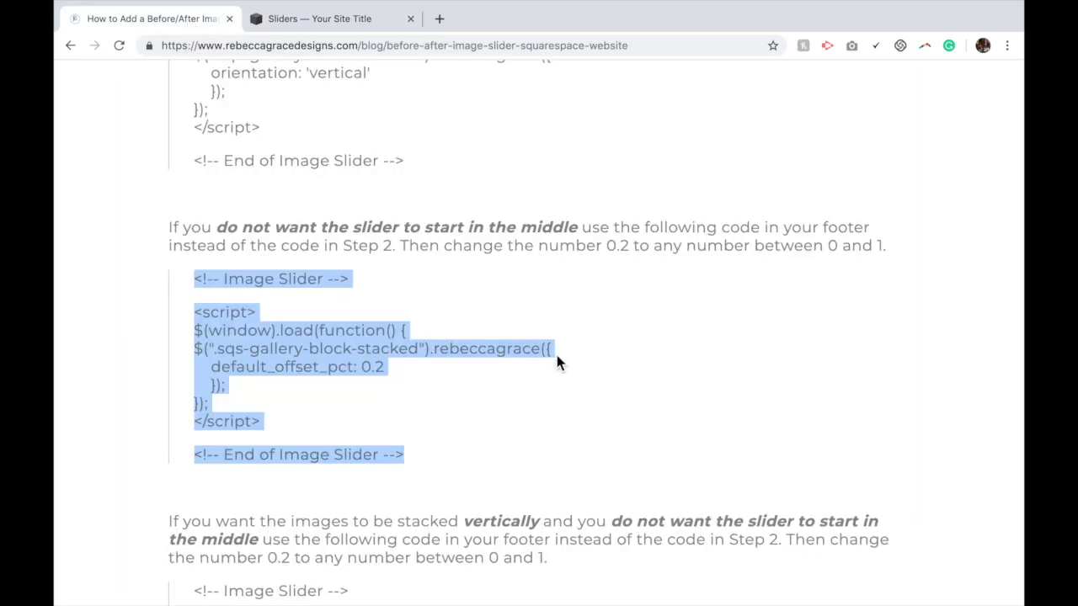
Step: Replace the Footer code with the combined vertical plus default_offset_pct: 0.2 snippet and save
scroll(556, 354, down, 5)
drag(407, 455, 192, 263)
key(ctrl+c)
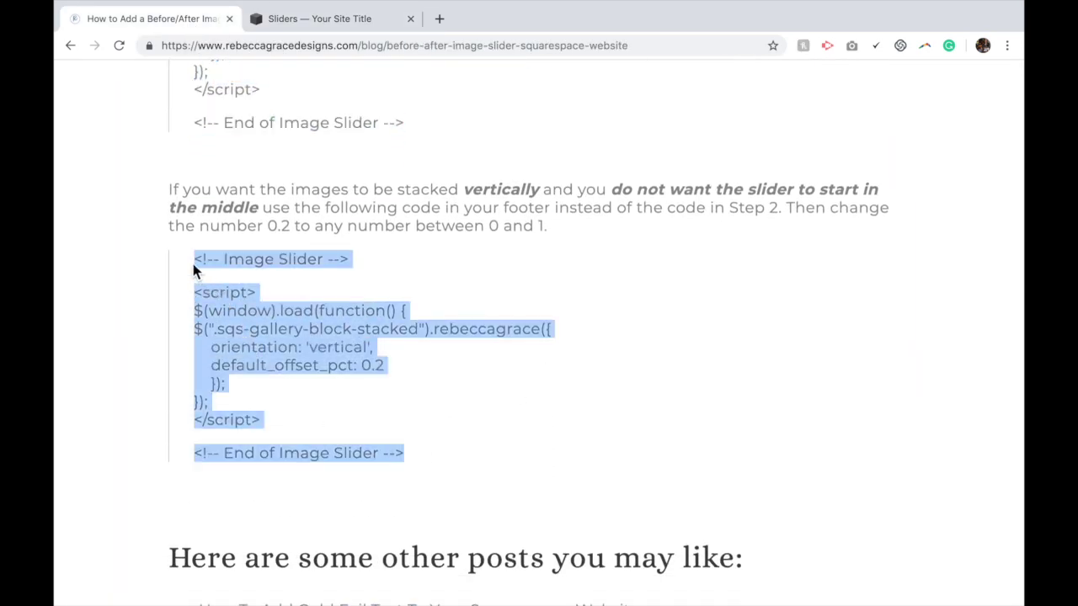
click(293, 24)
click(133, 253)
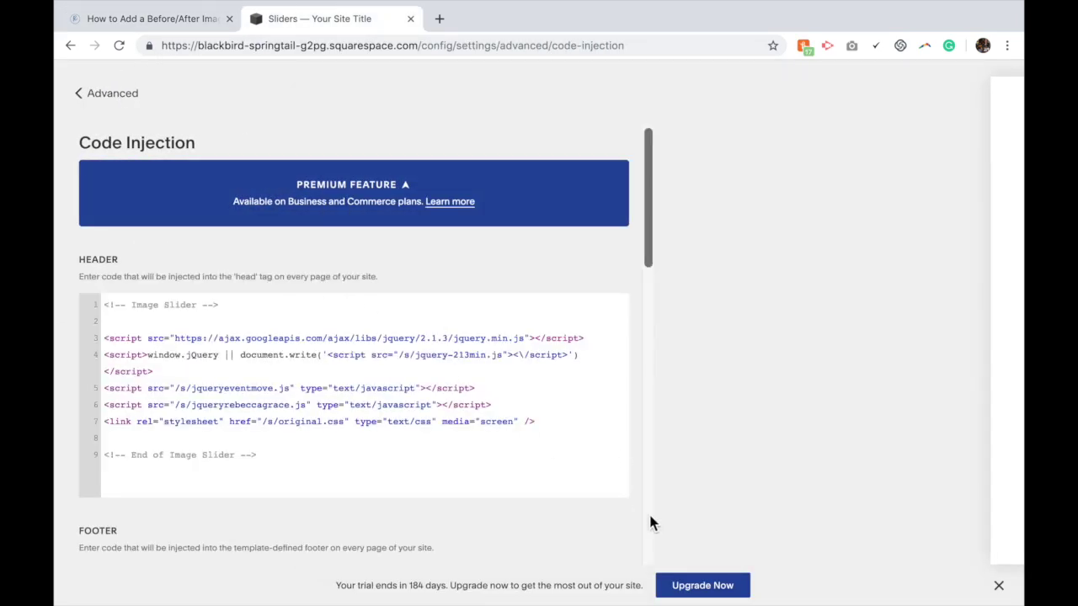
scroll(649, 519, down, 4)
drag(303, 401, 55, 196)
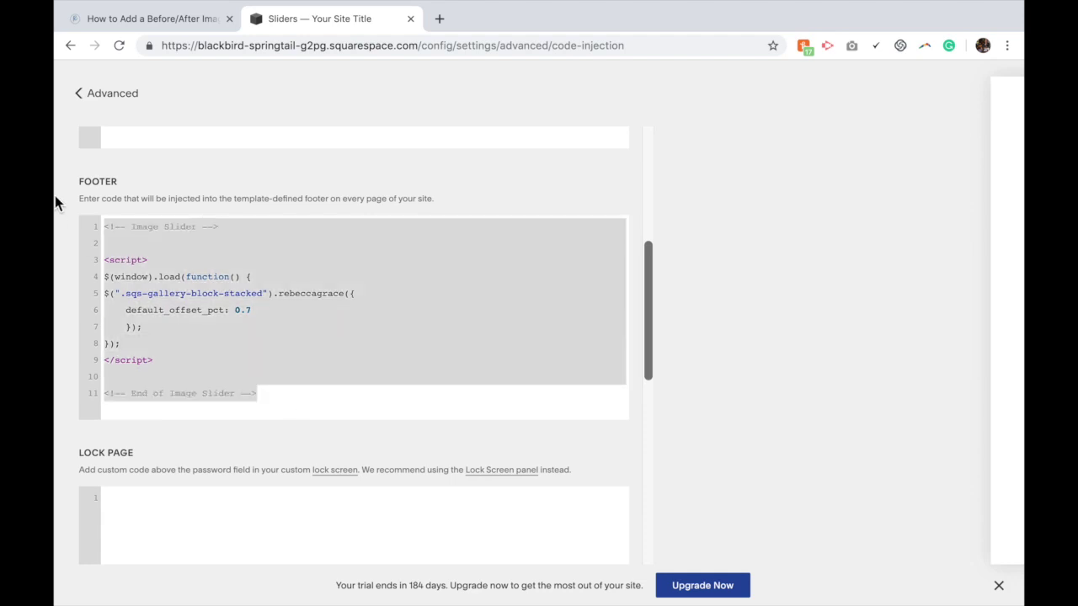
key(ctrl+v)
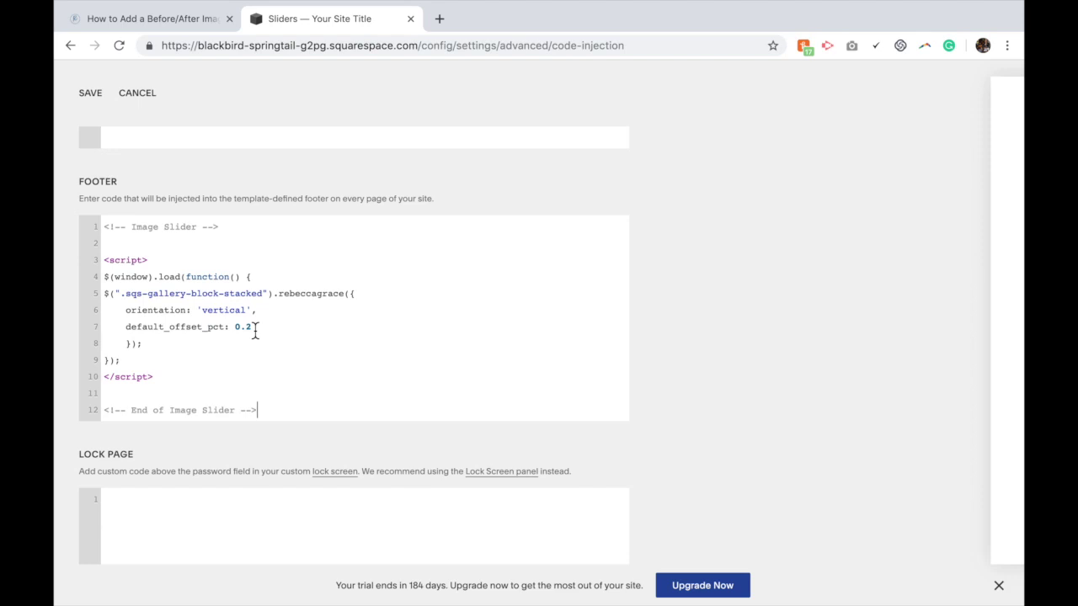
click(91, 93)
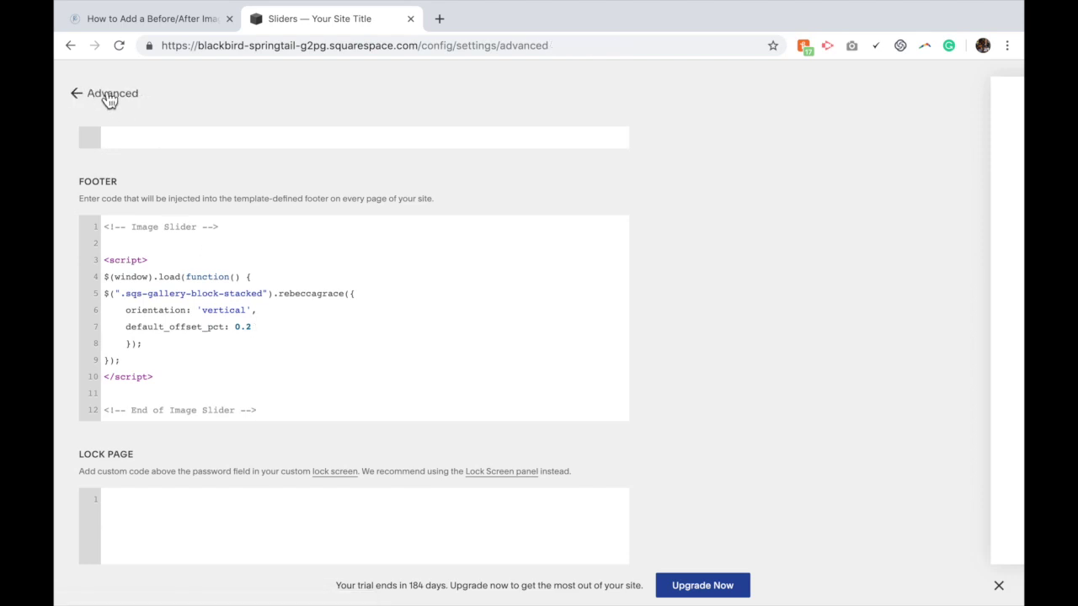
click(108, 97)
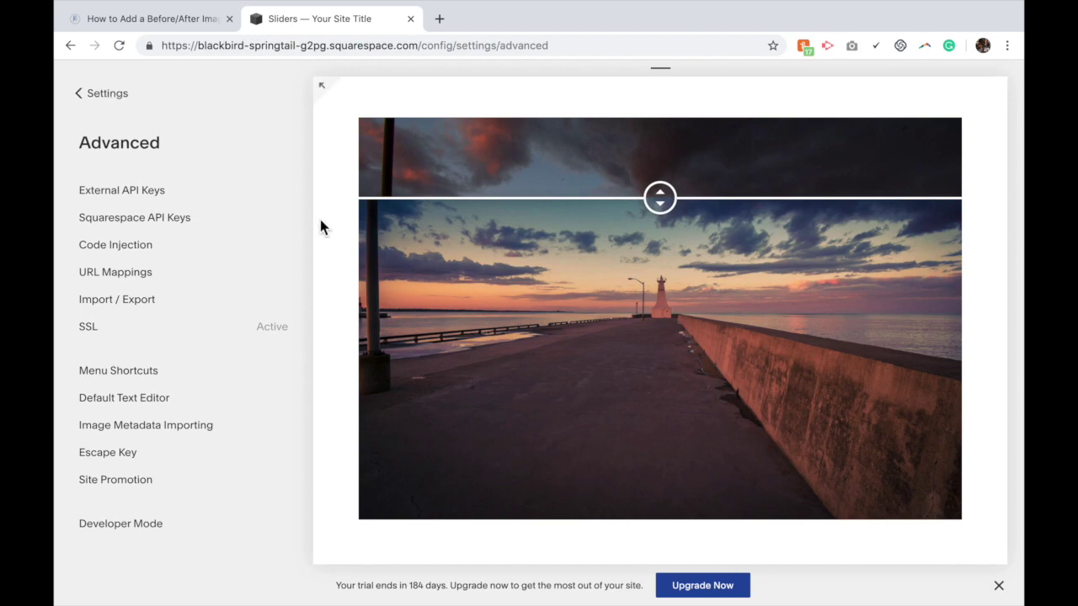
Step: Drag the vertical slider's divider down in the preview to check it moves between the pier photos
mouse_move(329, 243)
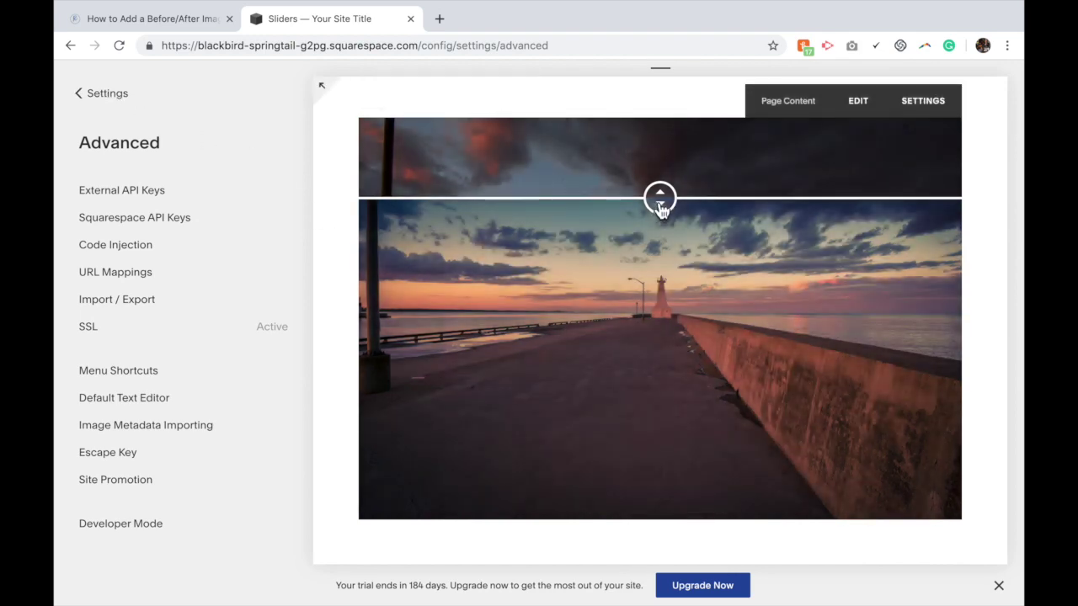
drag(660, 199, 690, 232)
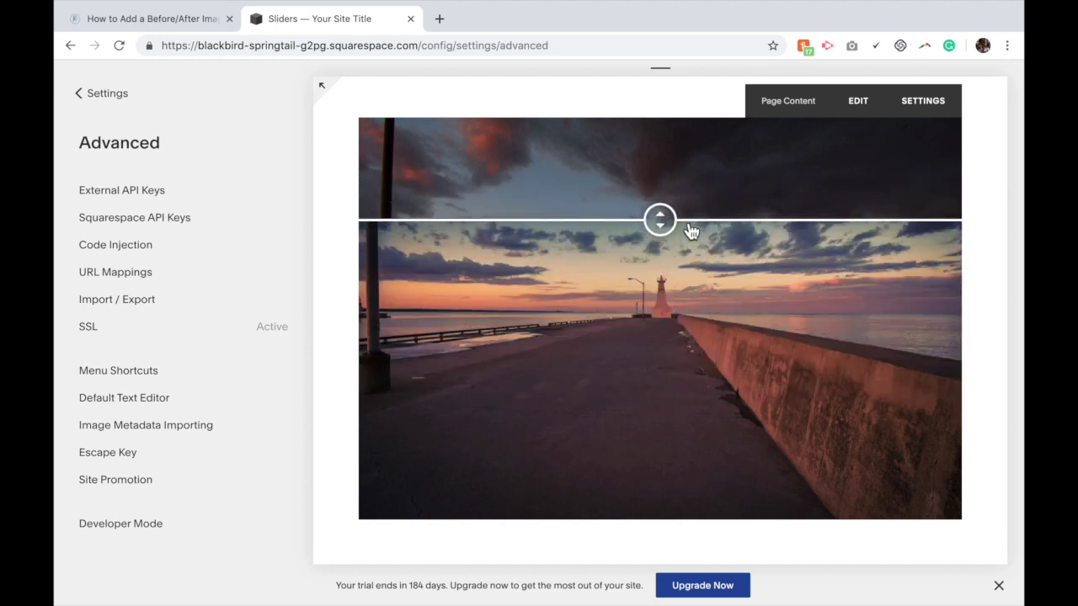